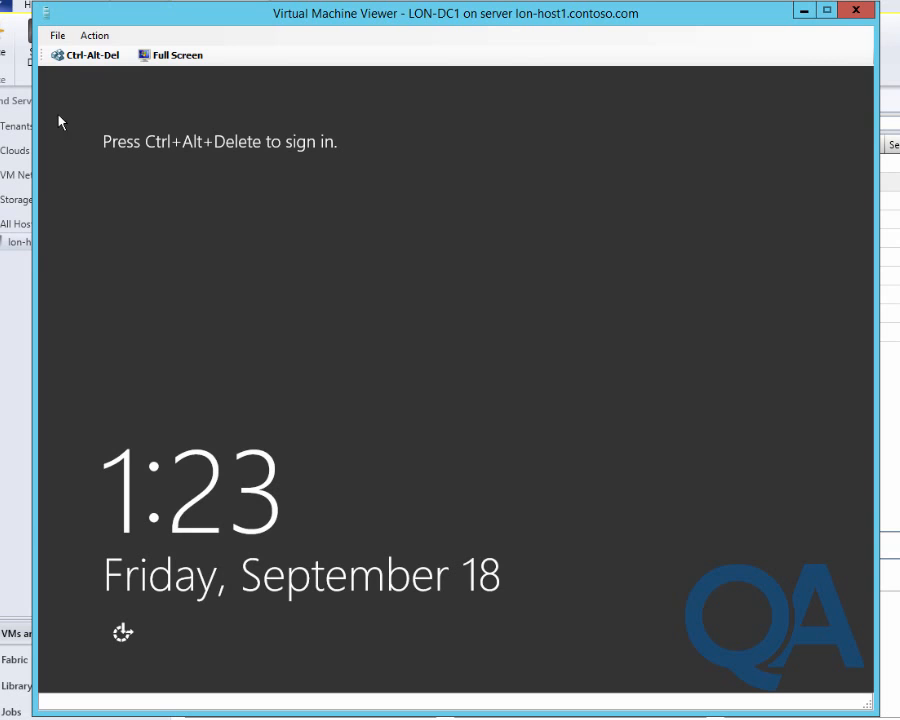
Sign in to LON-DC1 with the administrator password, then open Administrative Tools from Start
left_click(86, 62)
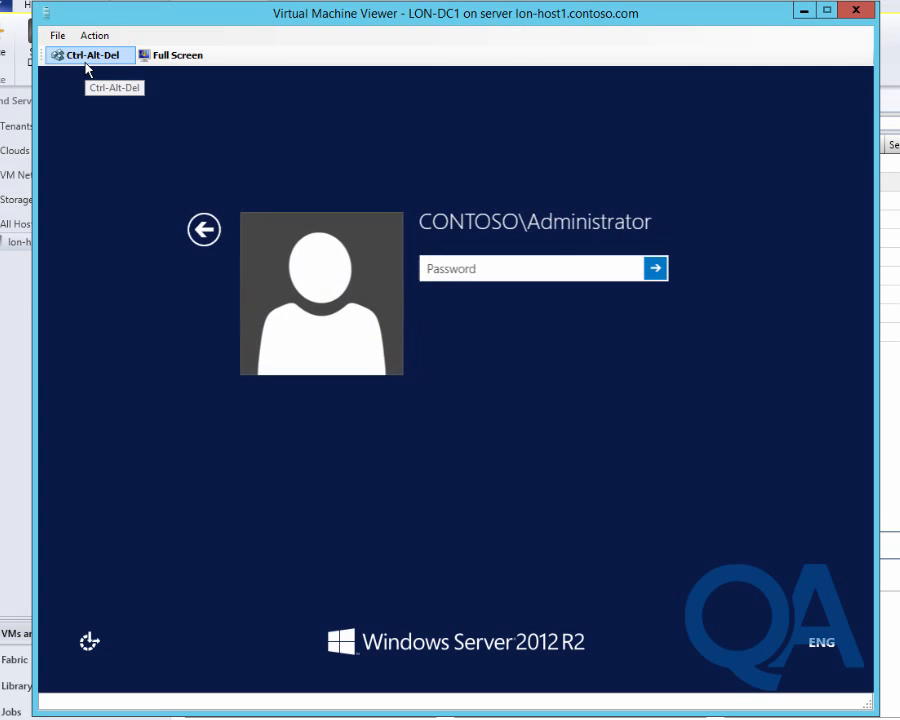
type("Pa$$w0rd")
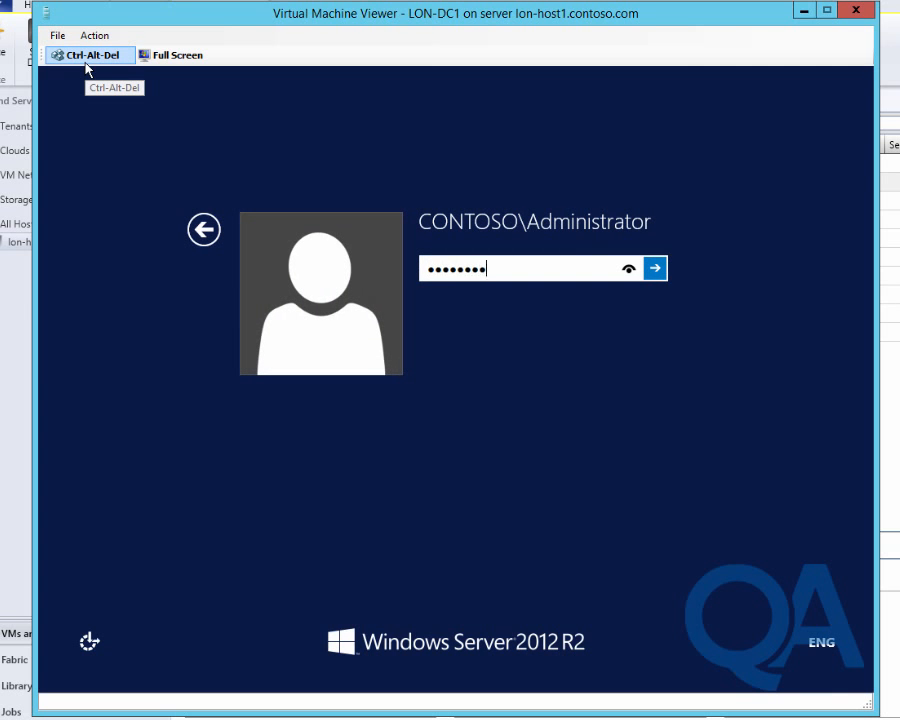
key("Return")
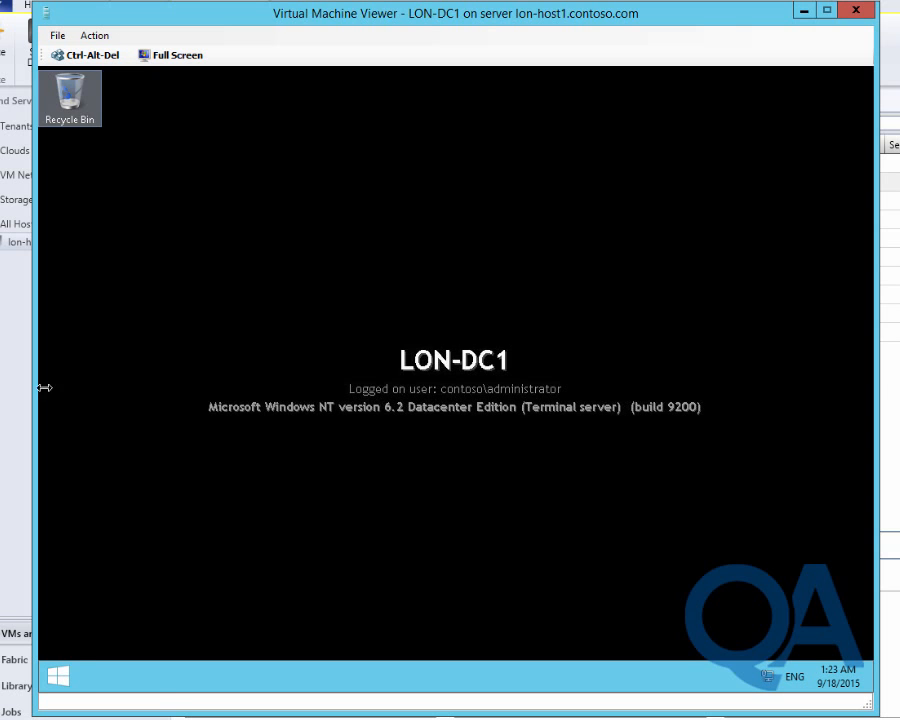
left_click(61, 674)
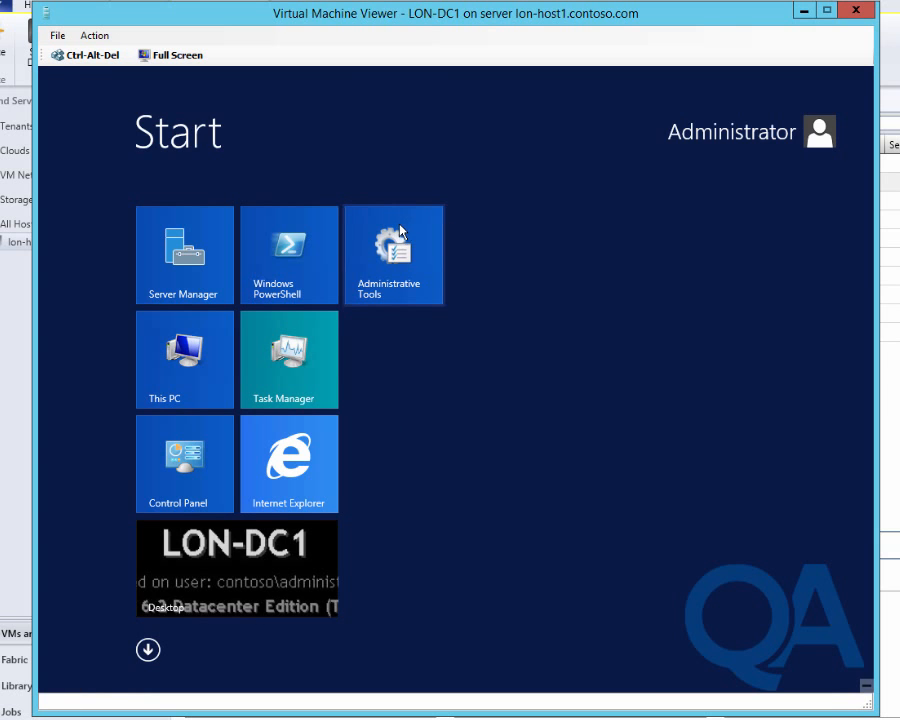
left_click(399, 225)
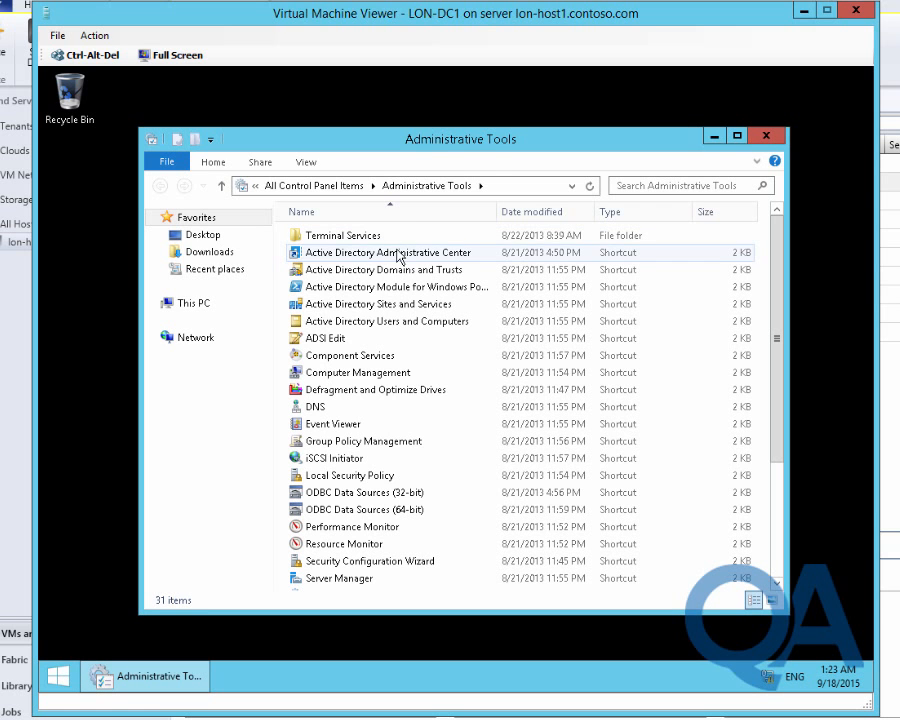
Open Active Directory Administrative Center maximized and browse CONTOSO's VMMDKM container to DKM_SCVMM_LON-VM1
left_click(399, 255)
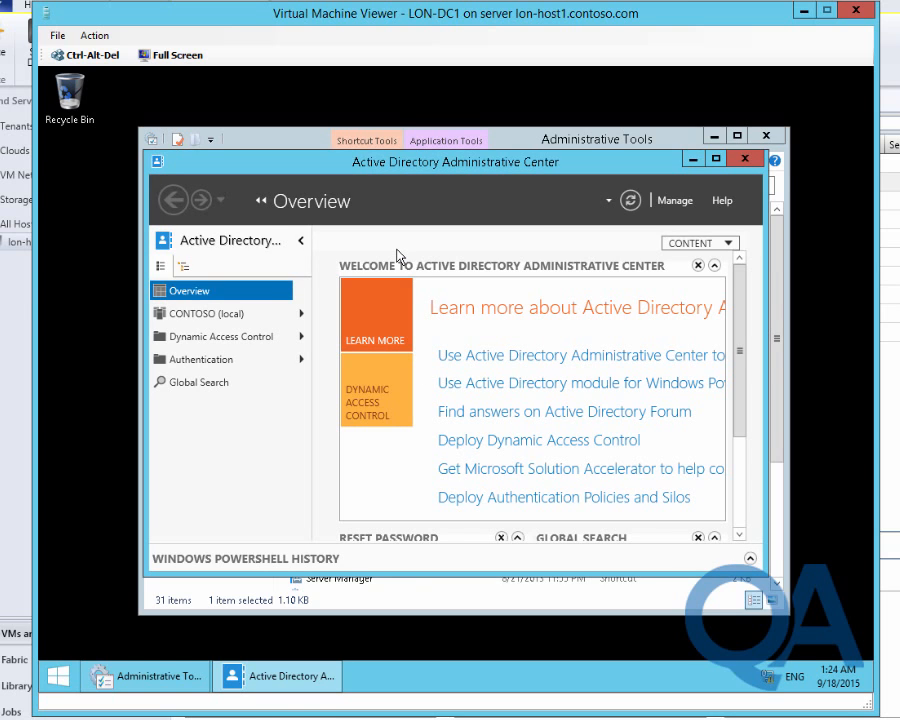
left_click(716, 158)
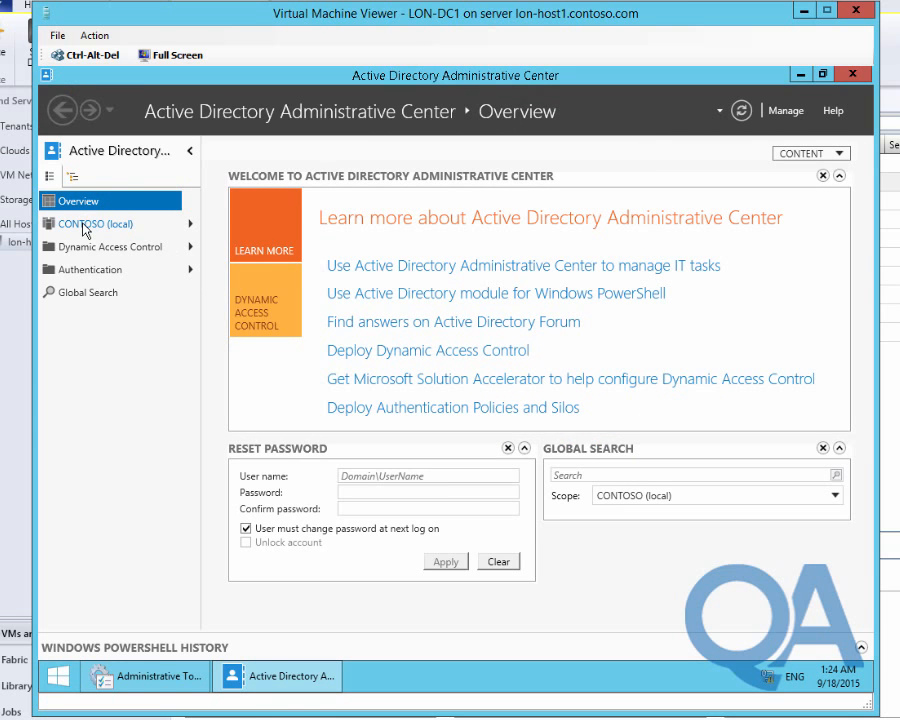
left_click(85, 226)
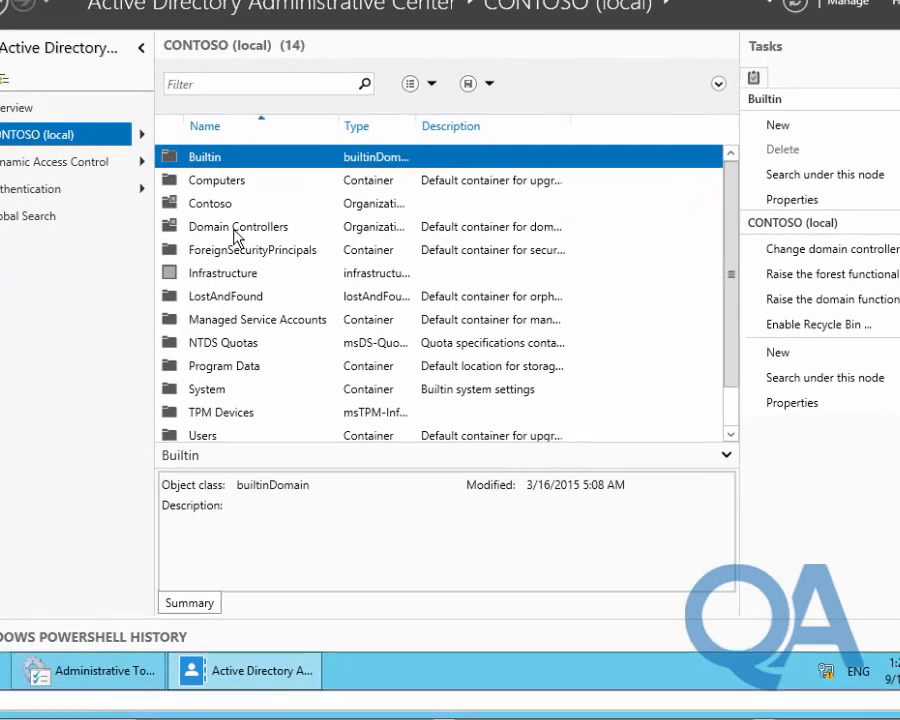
left_click(217, 304)
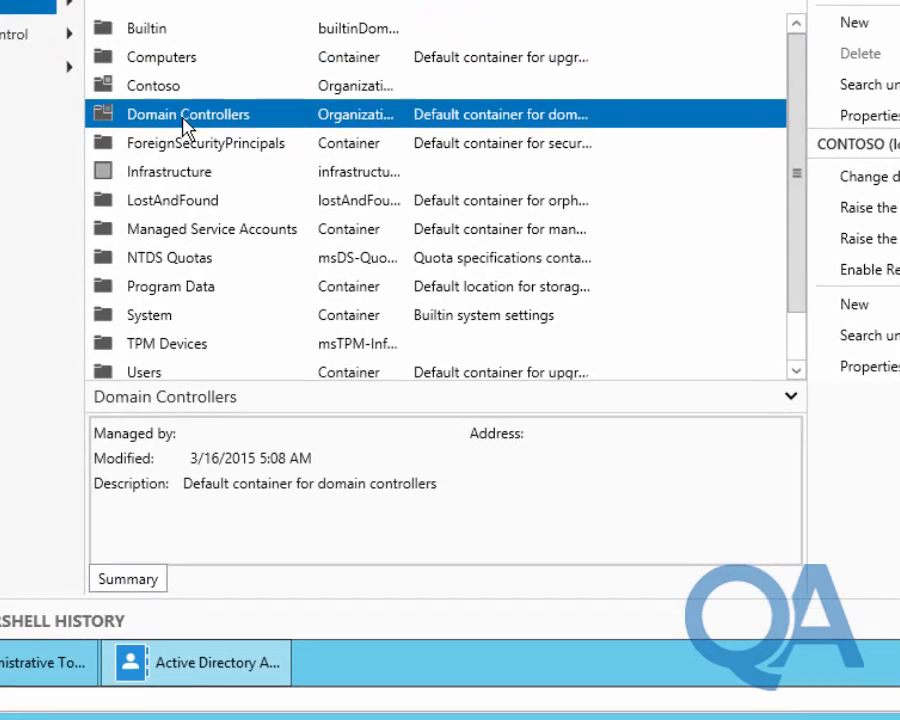
scroll(183, 125, "down", 1)
left_click(152, 359)
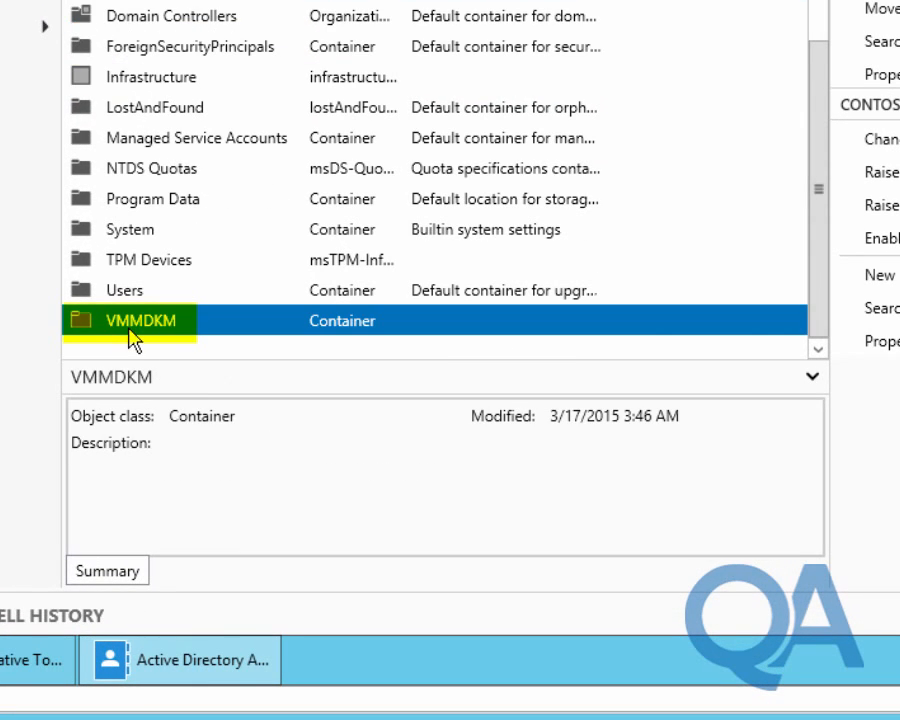
double_click(137, 330)
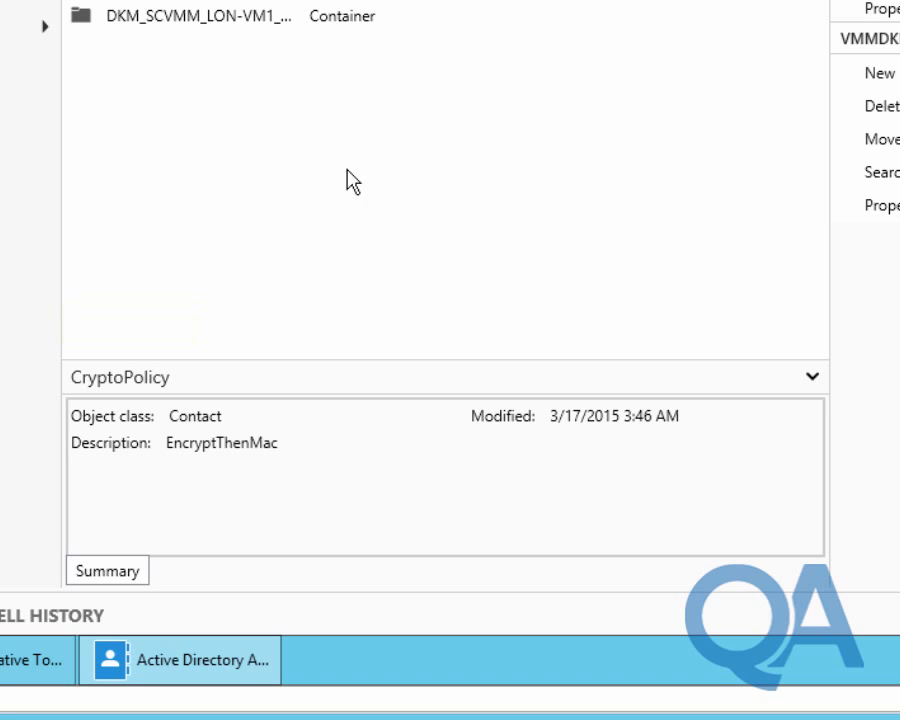
left_click(214, 16)
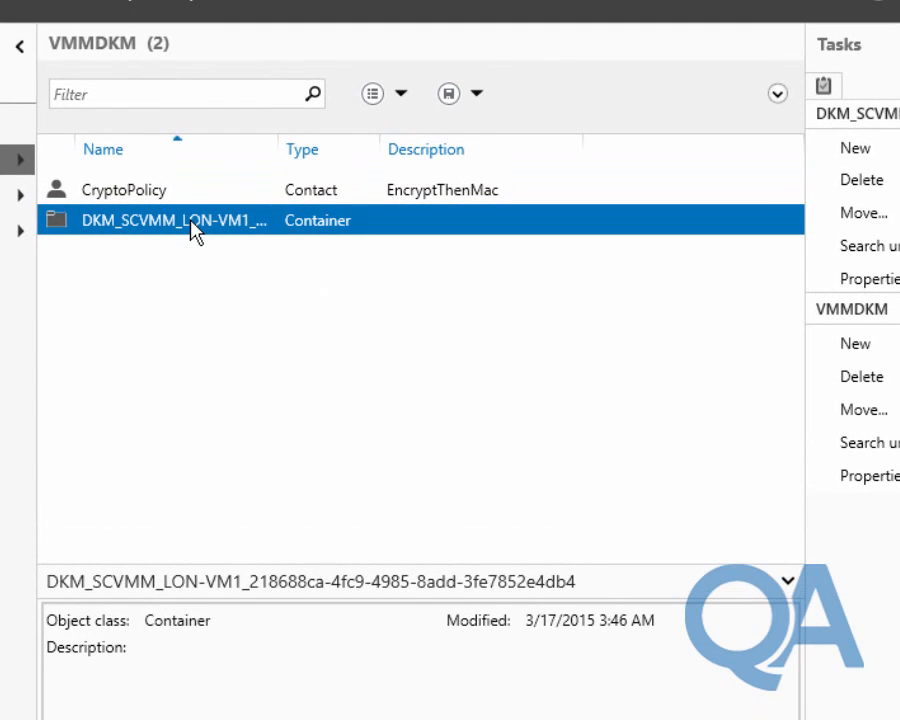
right_click(195, 230)
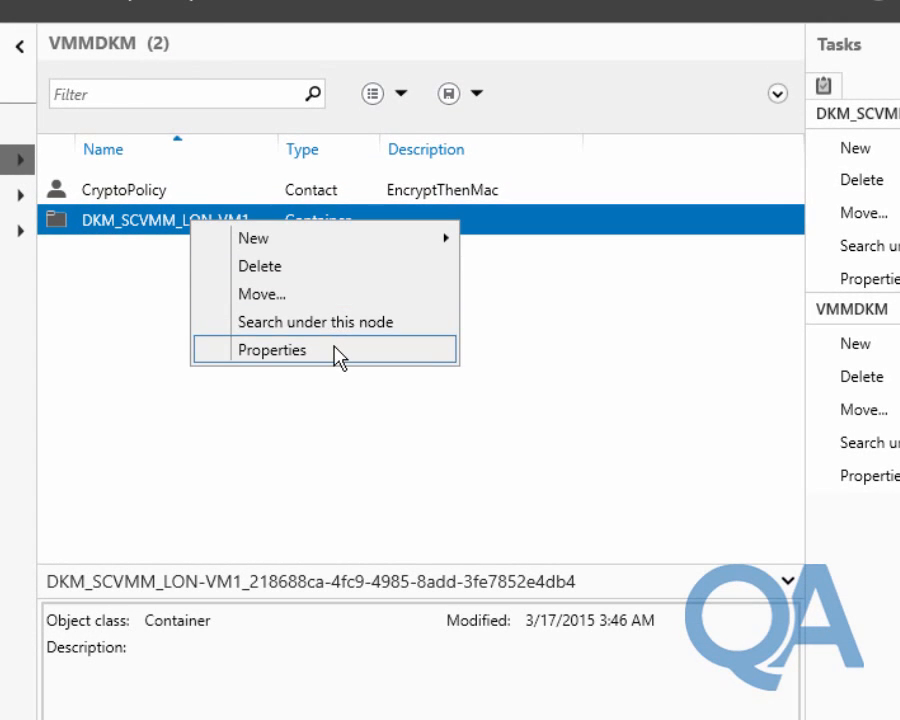
Verify VMM_Service has Full control in the DKM_SCVMM_LON-VM1 security settings, then close Properties unchanged
left_click(339, 357)
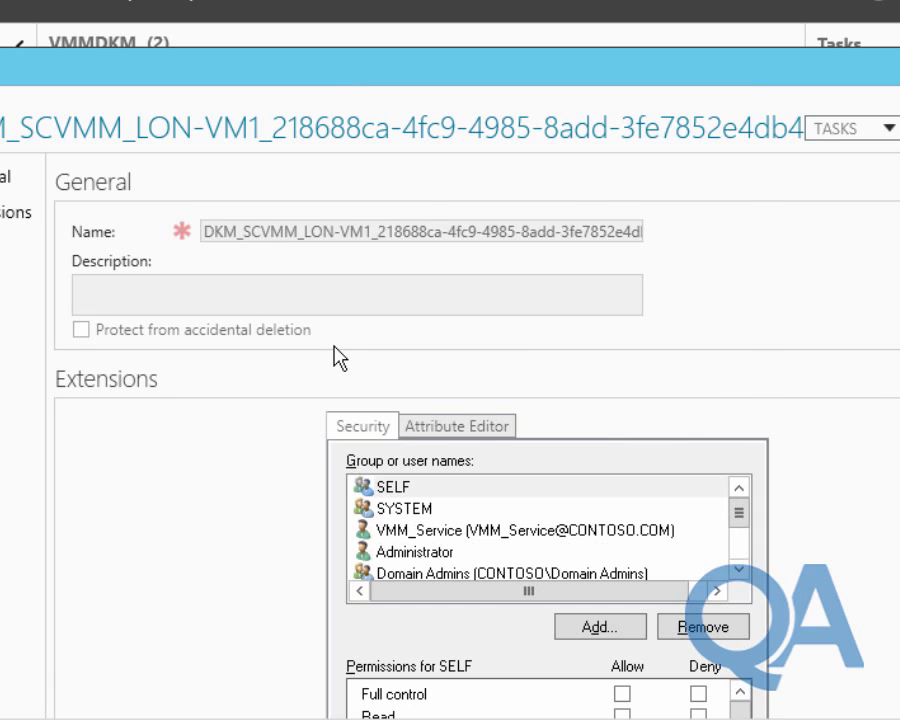
scroll(652, 385, "down", 3)
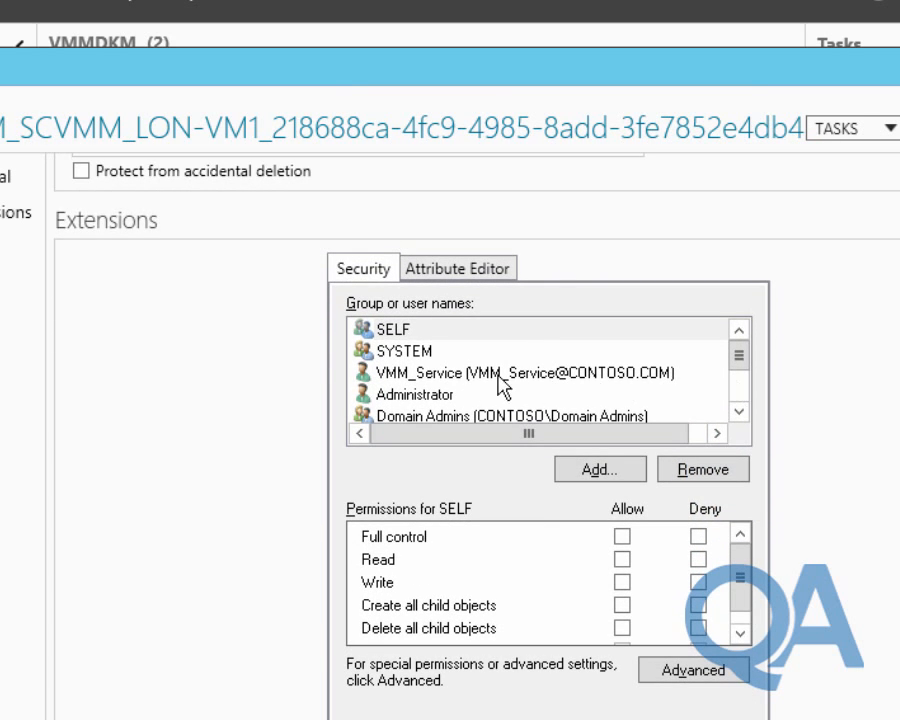
left_click(497, 375)
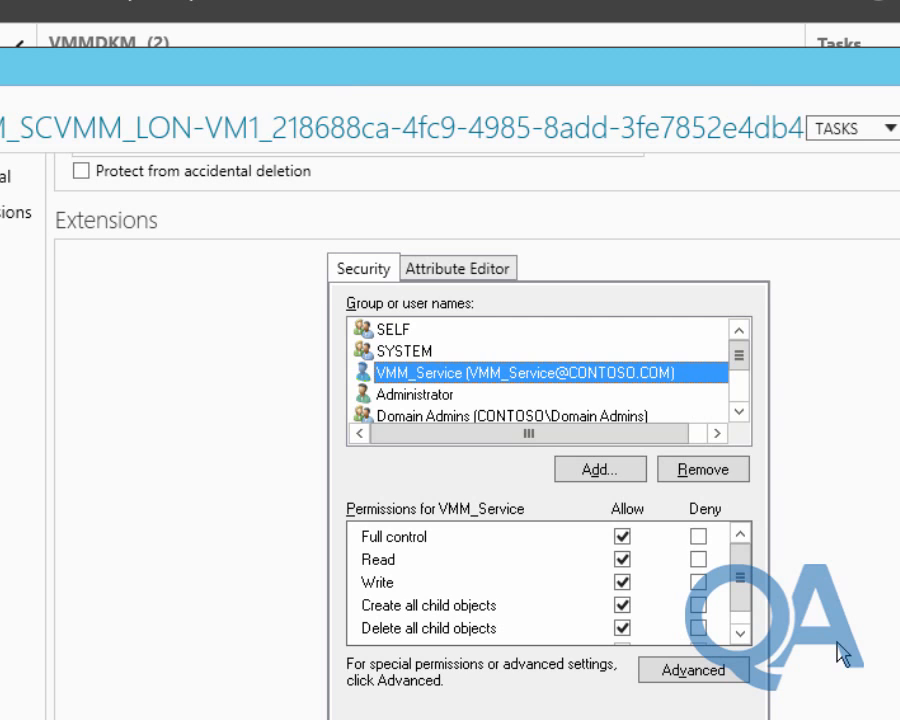
left_click(701, 676)
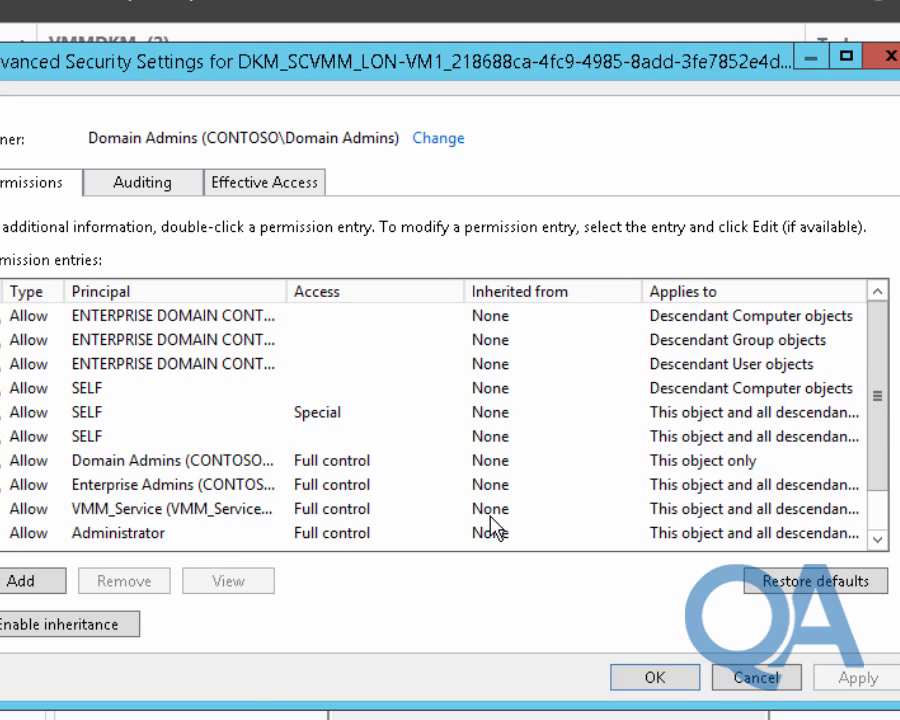
scroll(828, 525, "down", 1)
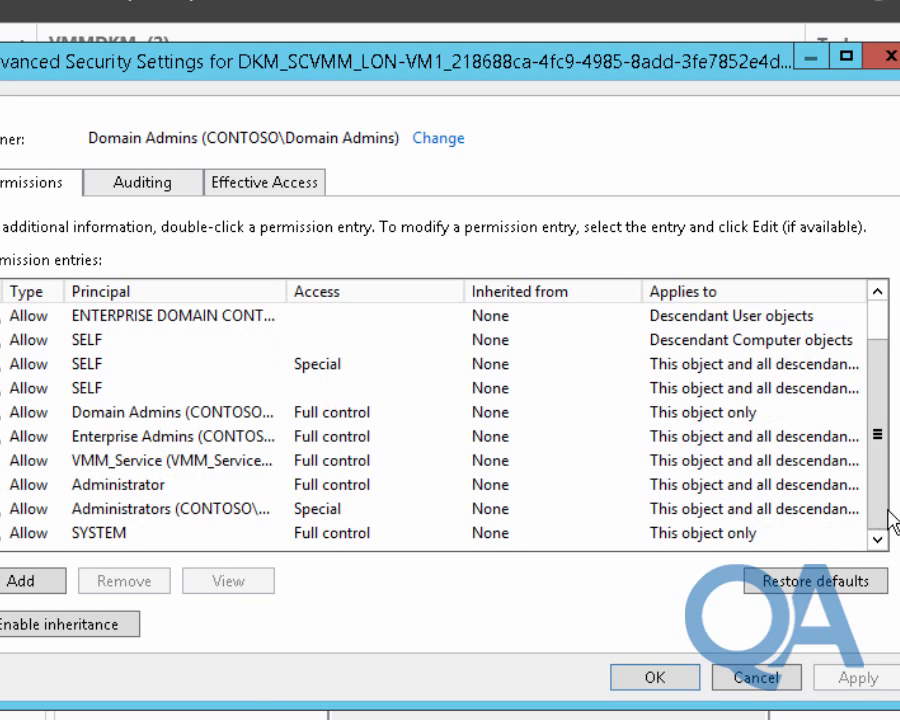
left_click(769, 684)
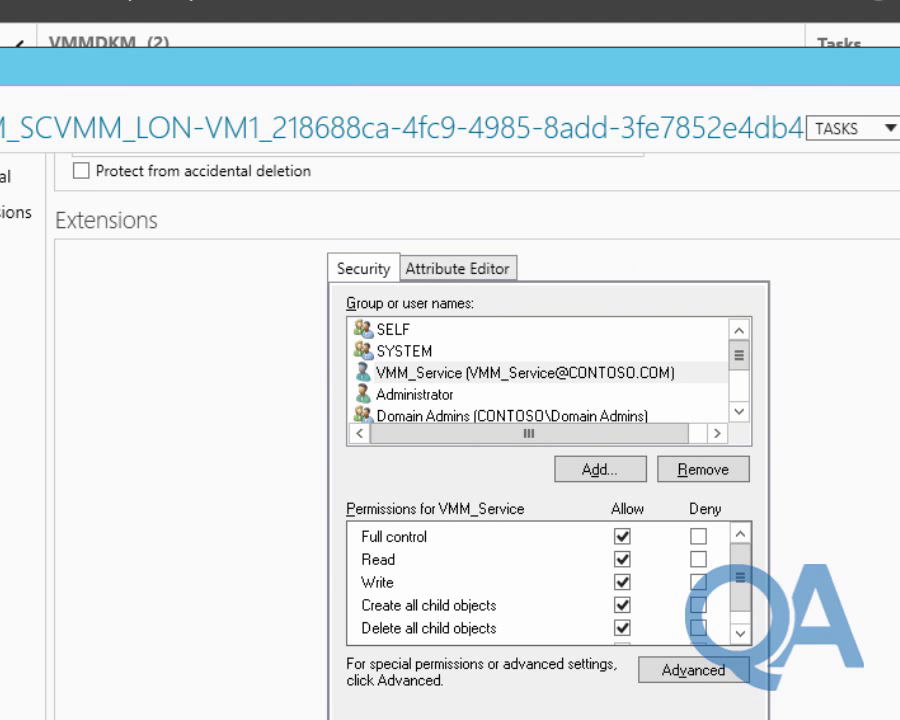
key("Escape")
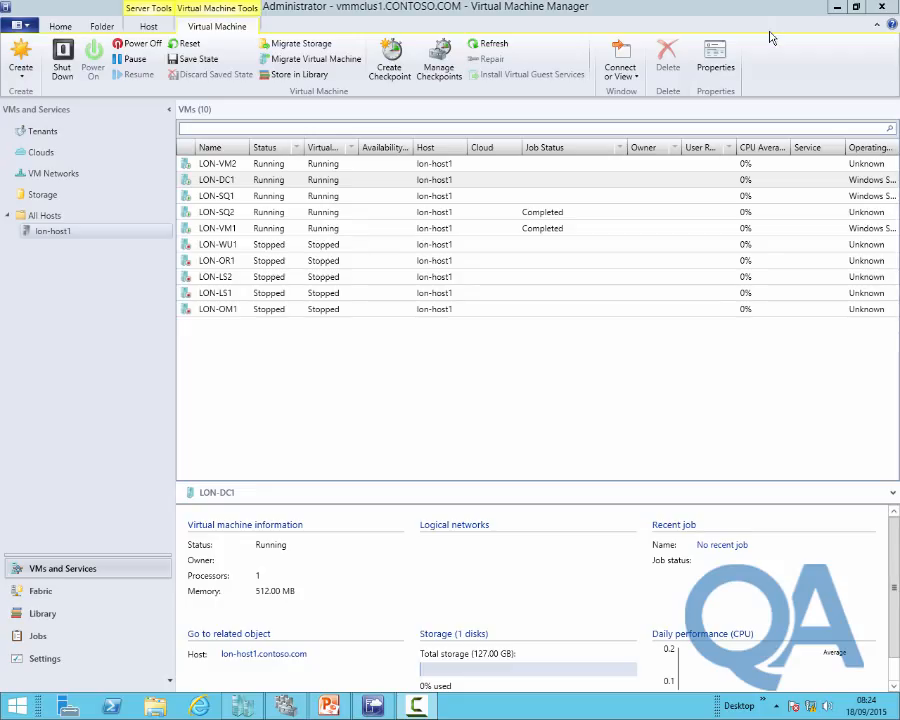
Minimize Virtual Machine Manager, close the old Failover Cluster Manager and relaunch it
left_click(837, 8)
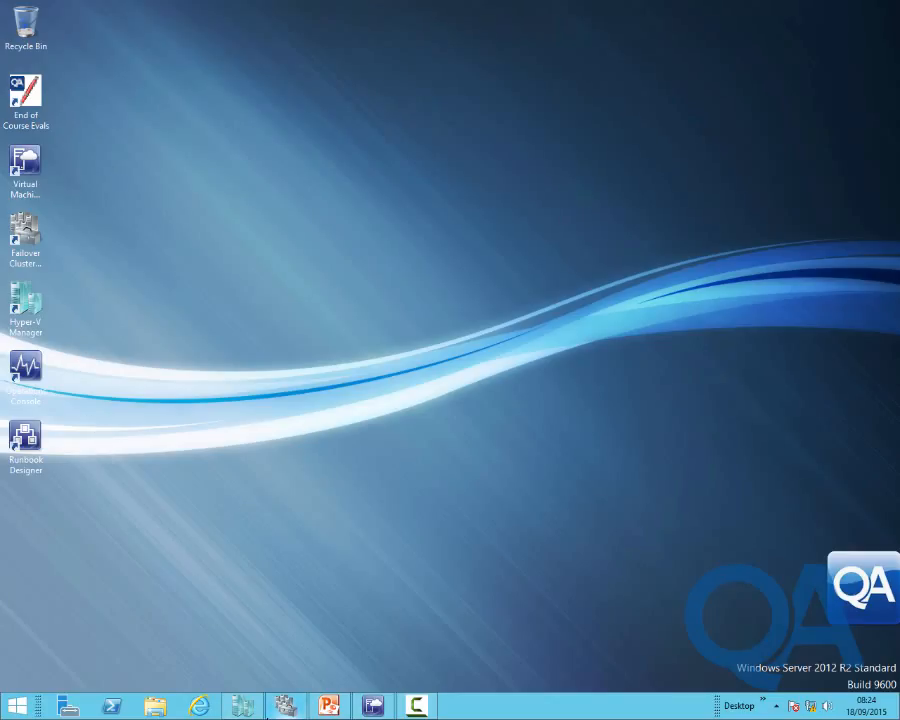
mouse_move(284, 707)
left_click(356, 557)
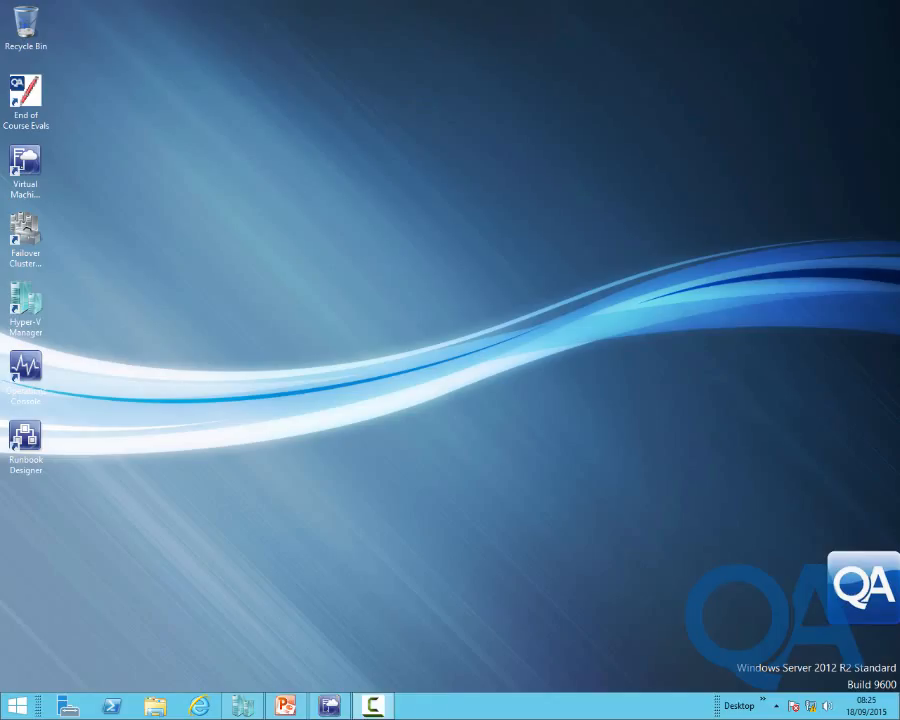
double_click(28, 238)
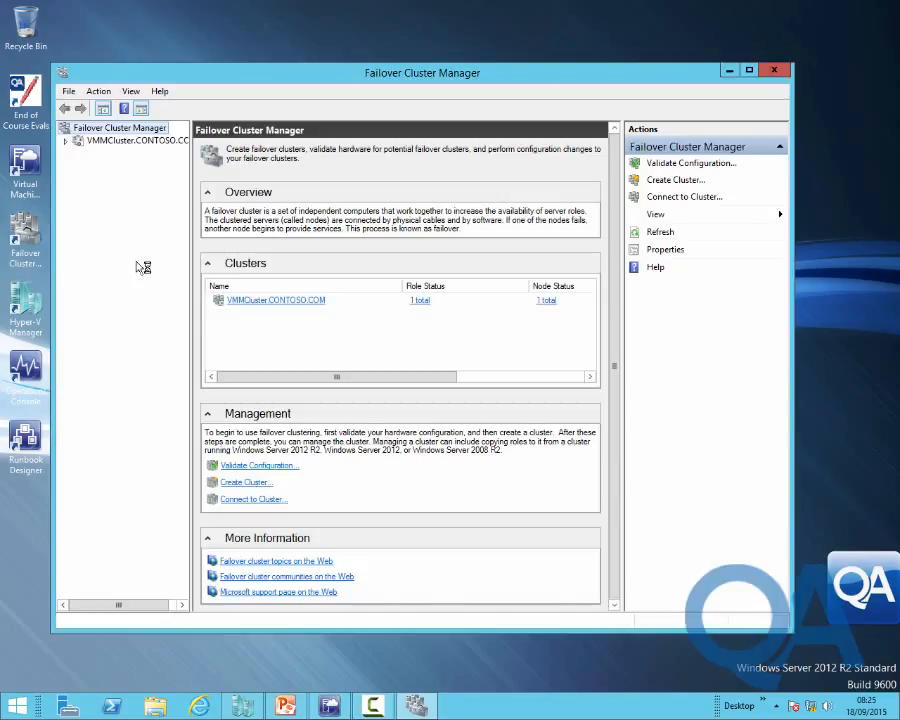
Stop the VMMClus1 role under VMMCluster Roles, dismissing the VMM reconnection prompt
left_click(120, 145)
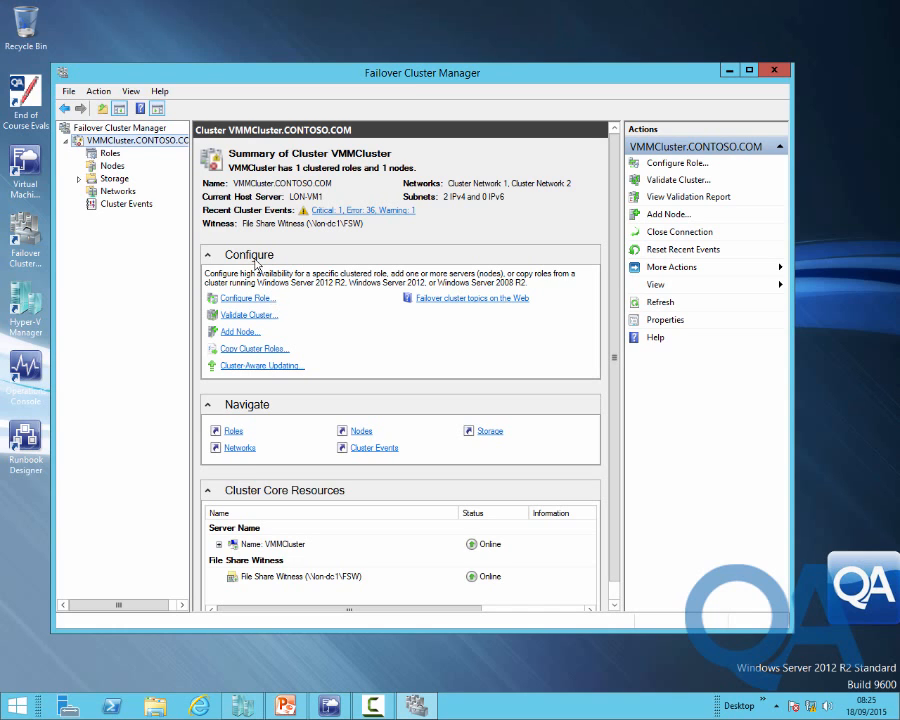
left_click(111, 155)
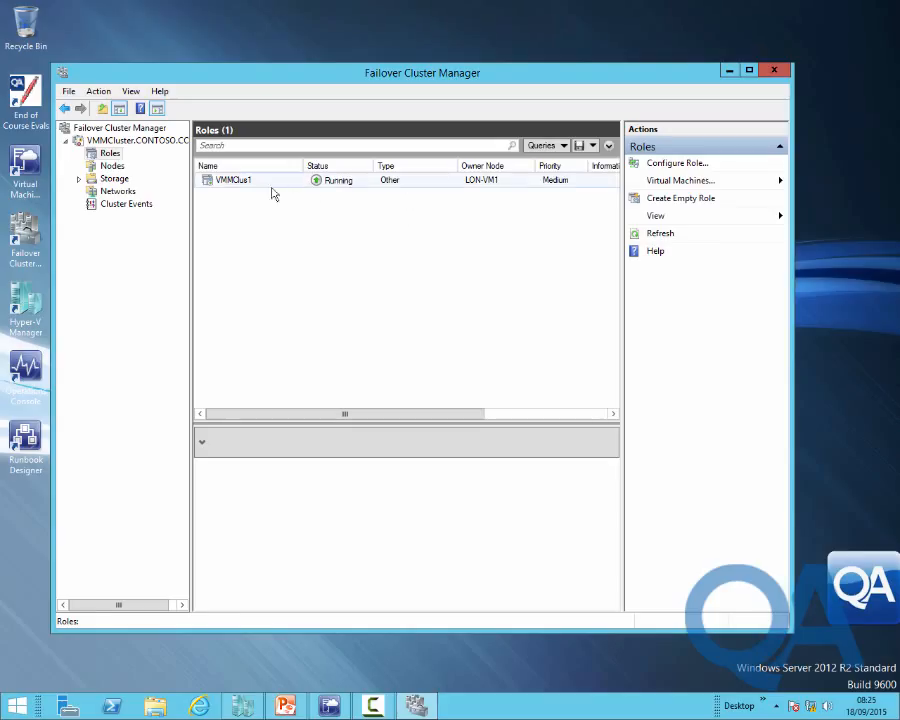
left_click(234, 181)
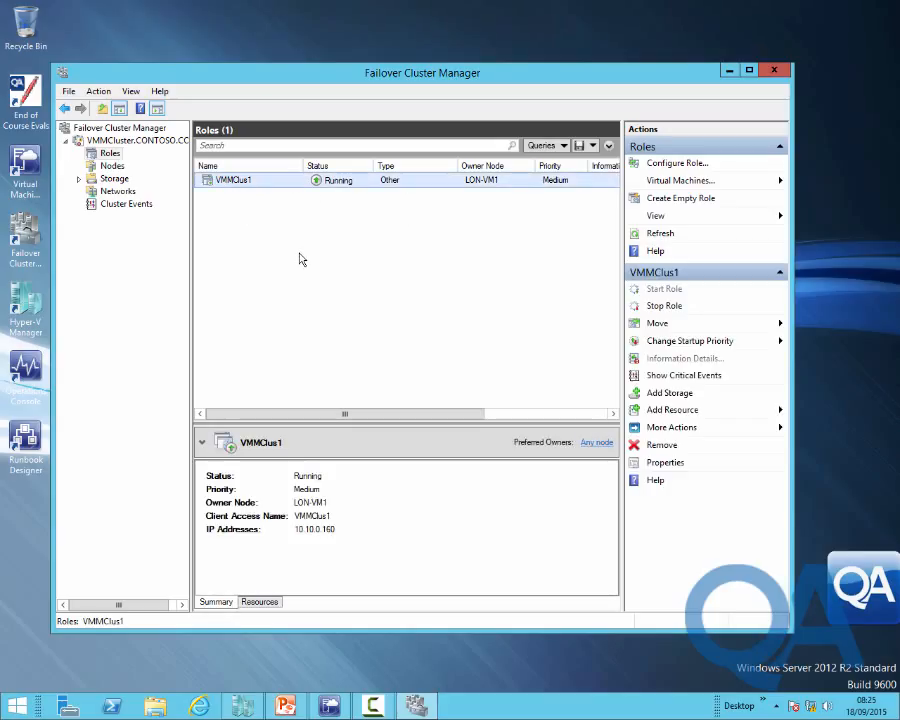
left_click(663, 307)
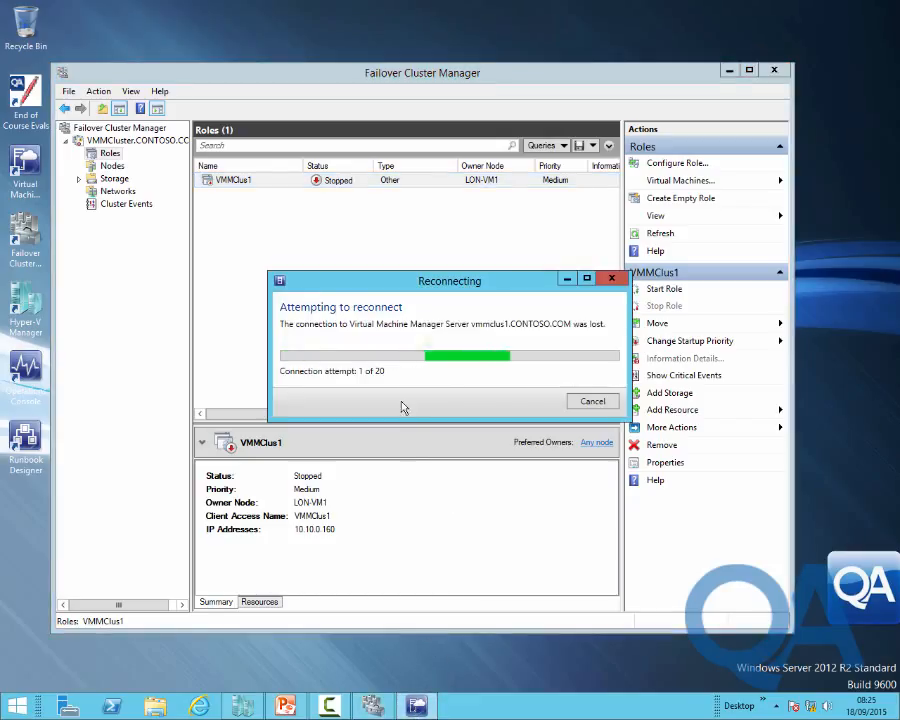
left_click(604, 403)
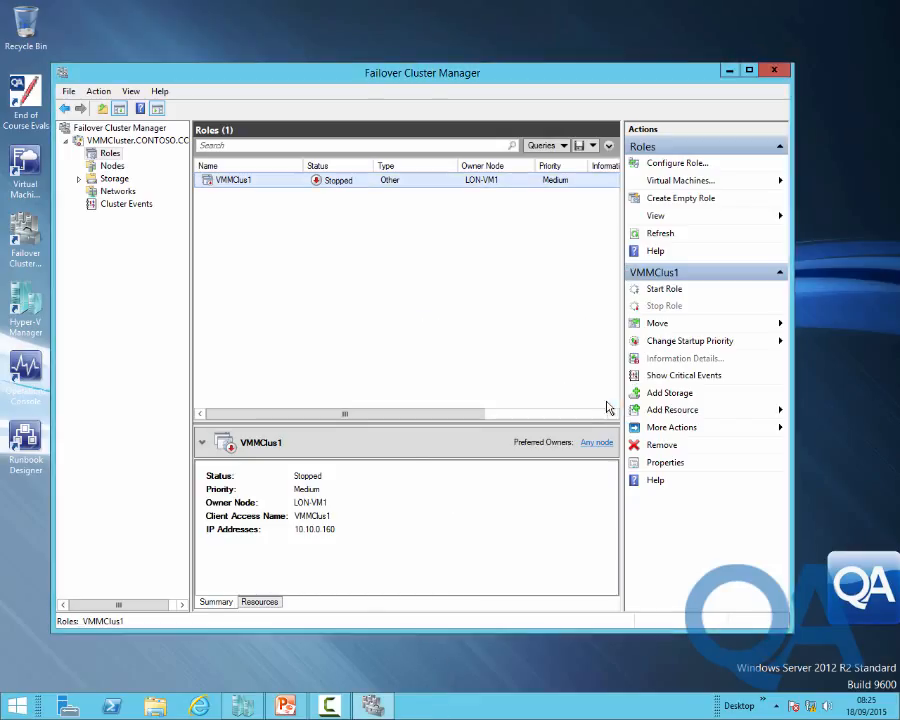
left_click(728, 74)
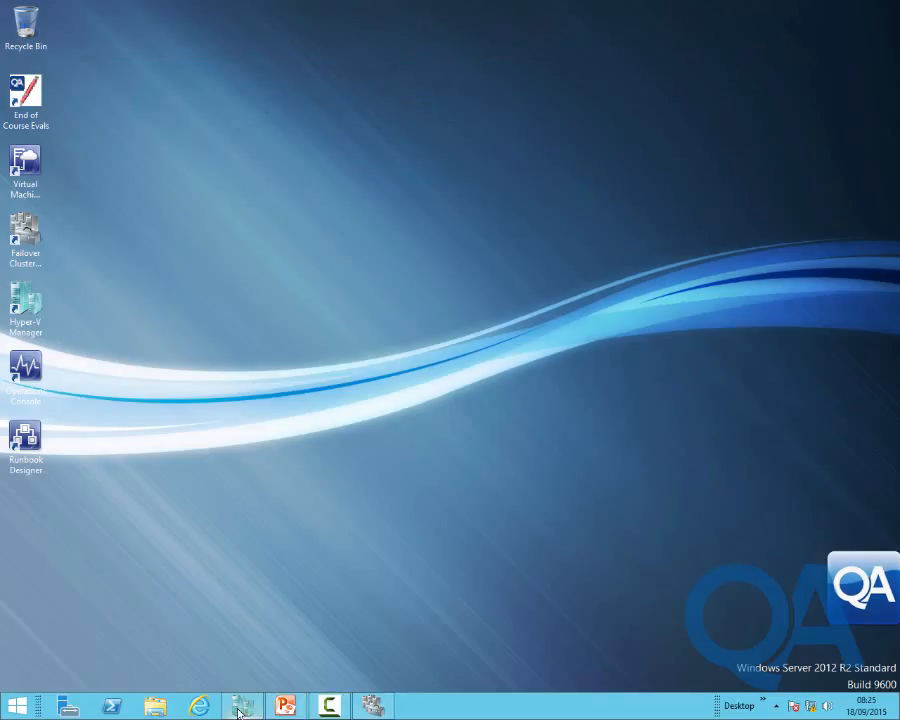
Connect to LON-SQ1 from Hyper-V Manager and sign in as administrator with the password
left_click(240, 705)
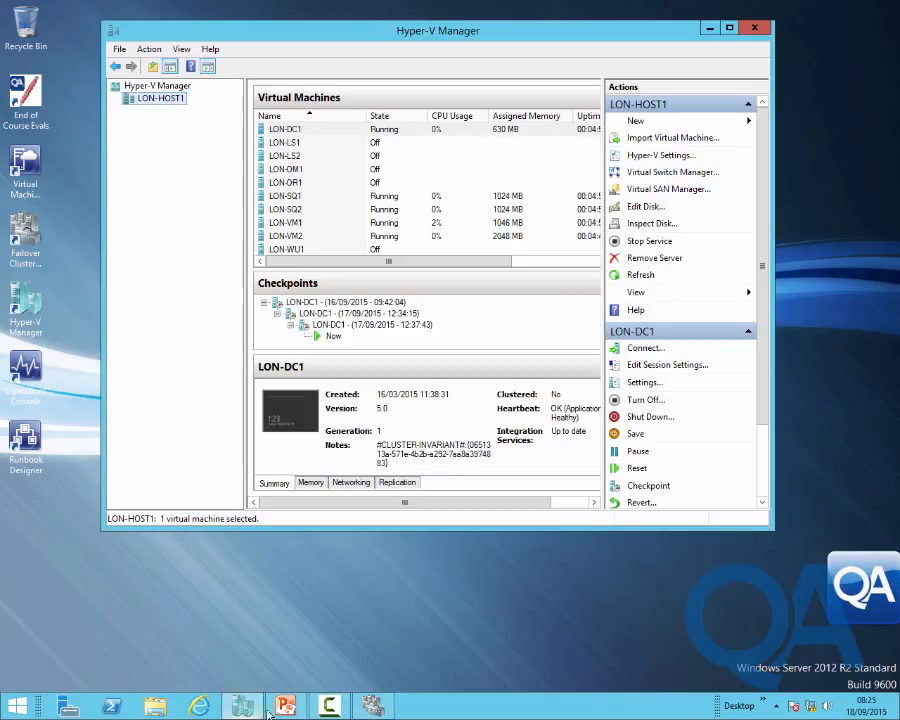
left_click(297, 197)
double_click(297, 197)
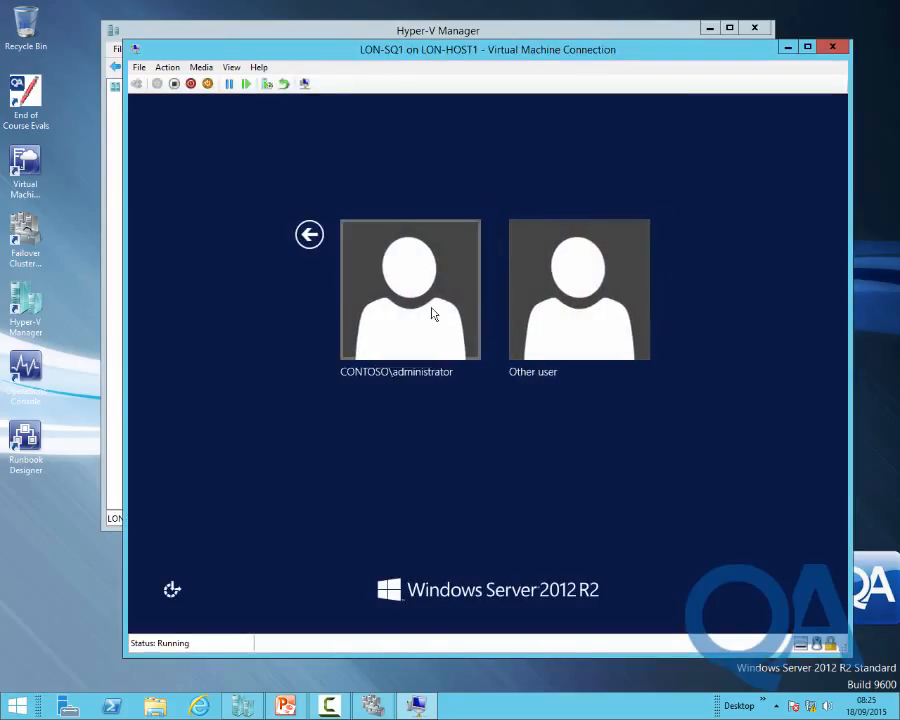
left_click(432, 312)
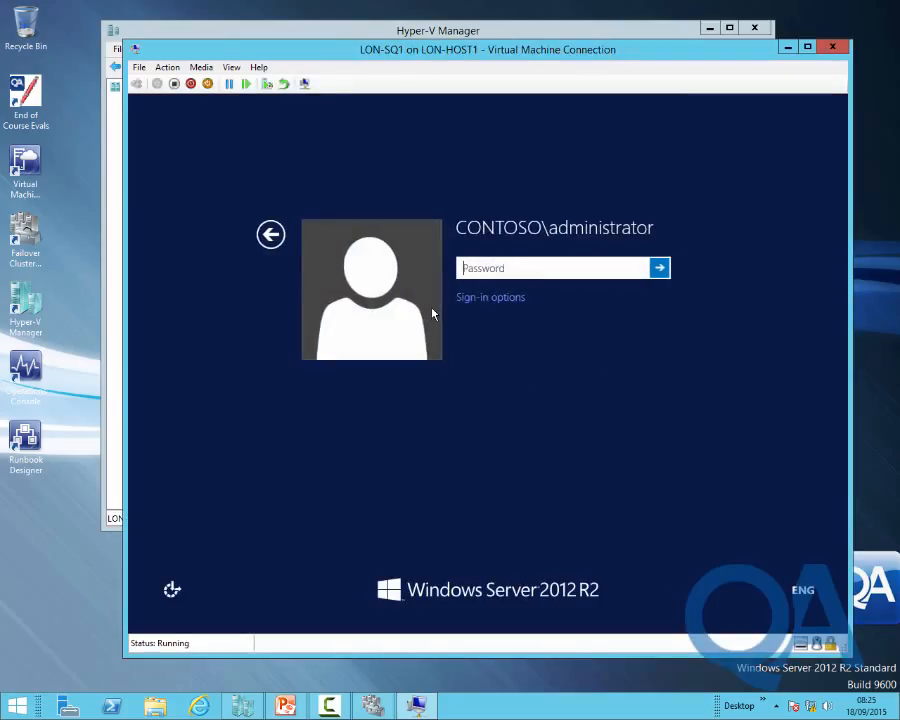
type("Pa$$w0rd")
key("Return")
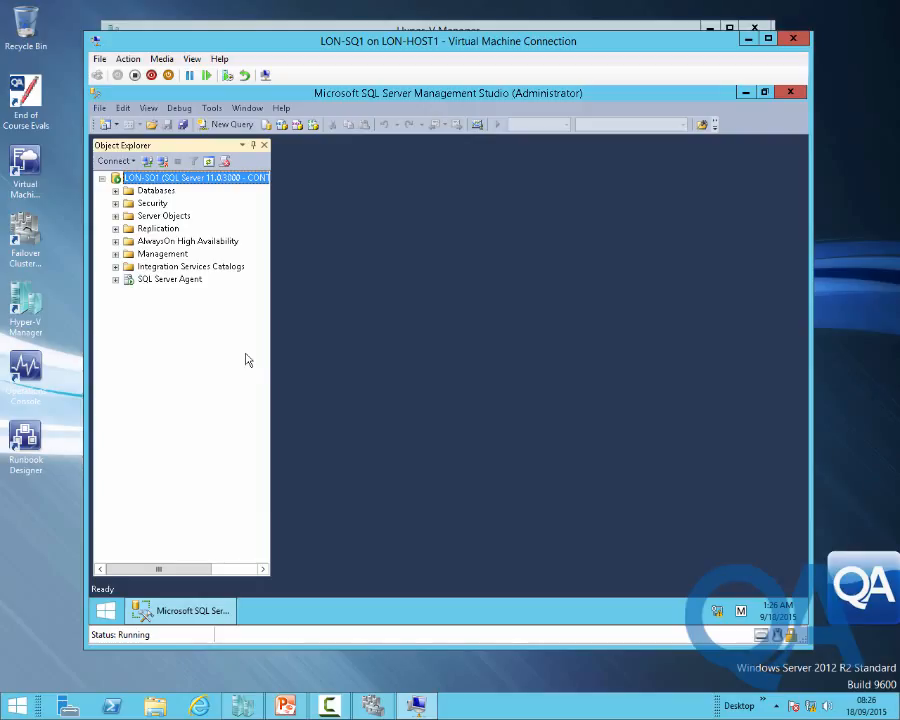
Change VirtualManagerDB's recovery model from Simple to Full on its Options page
left_click(115, 190)
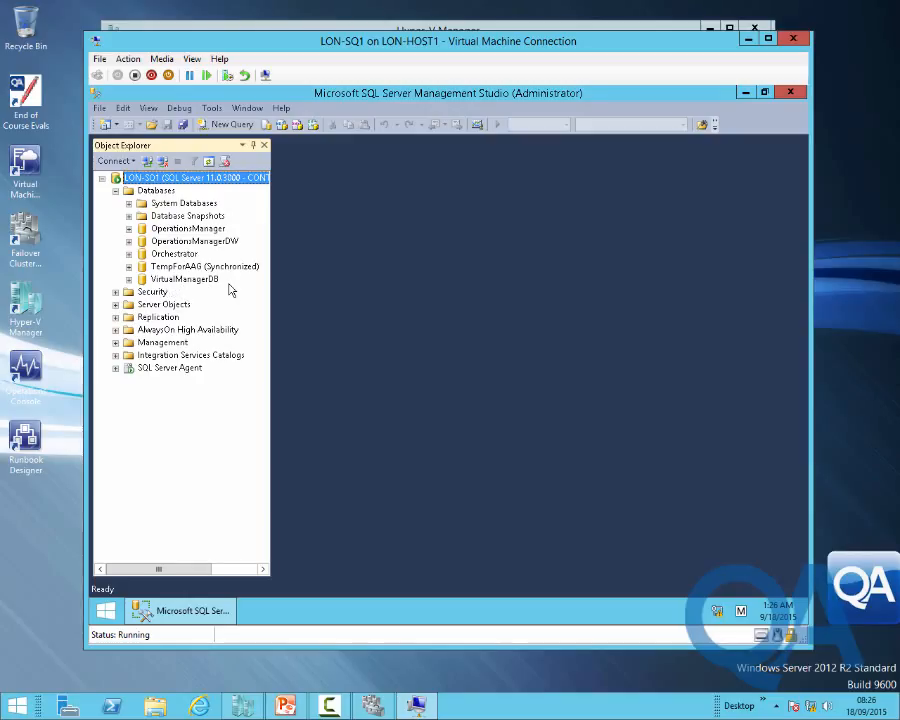
left_click(171, 283)
right_click(171, 283)
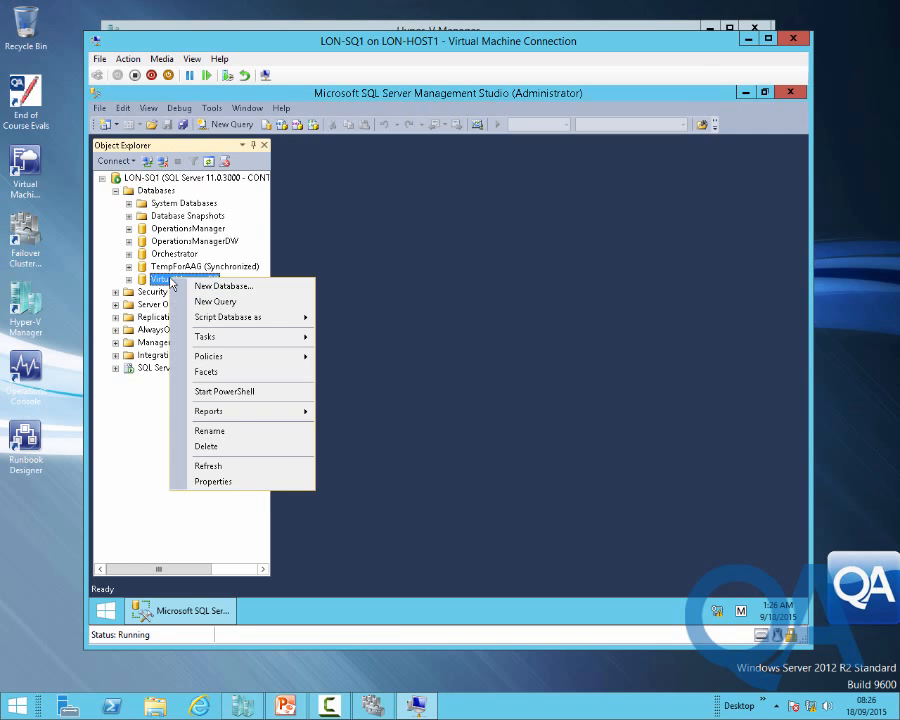
left_click(236, 482)
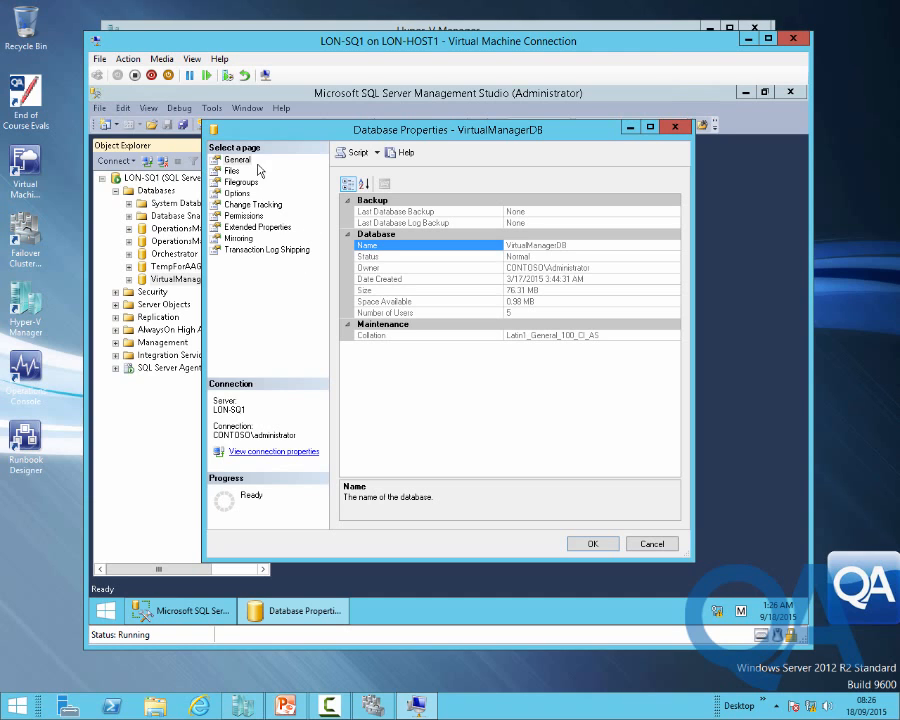
left_click(238, 194)
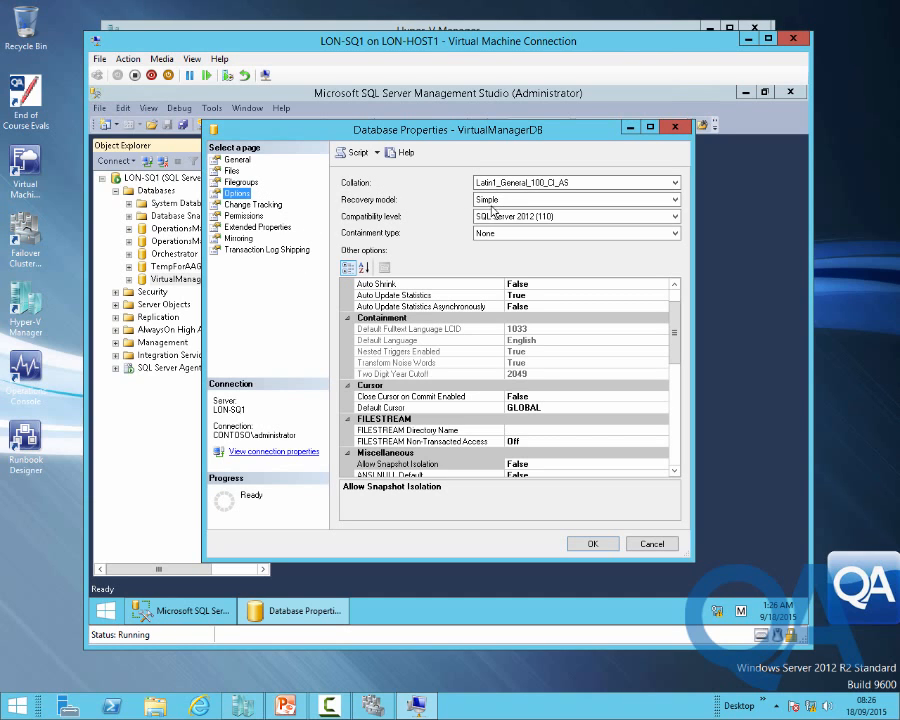
left_click(505, 206)
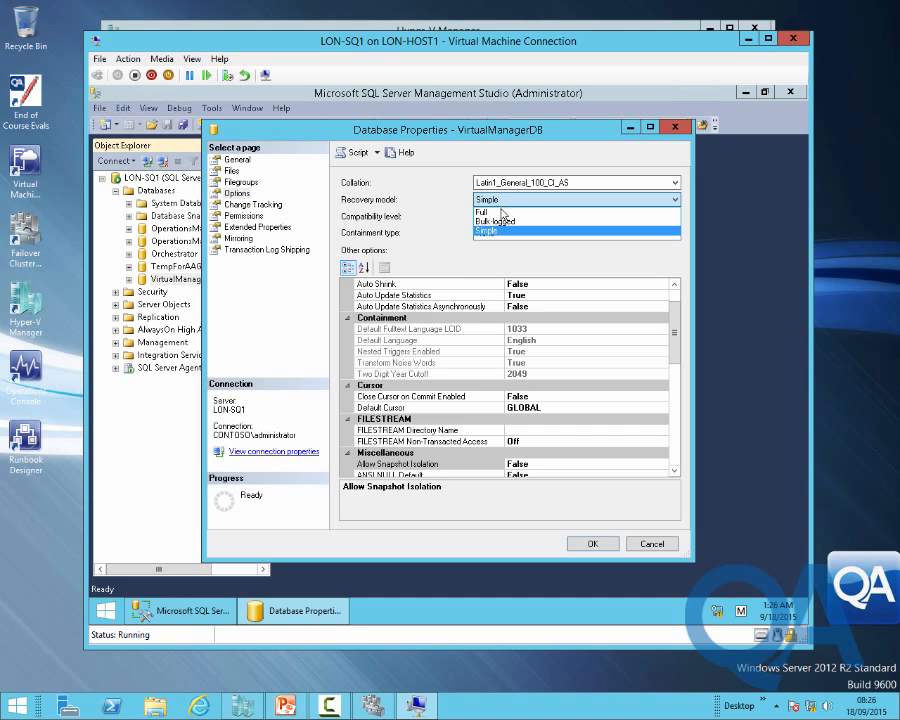
left_click(502, 216)
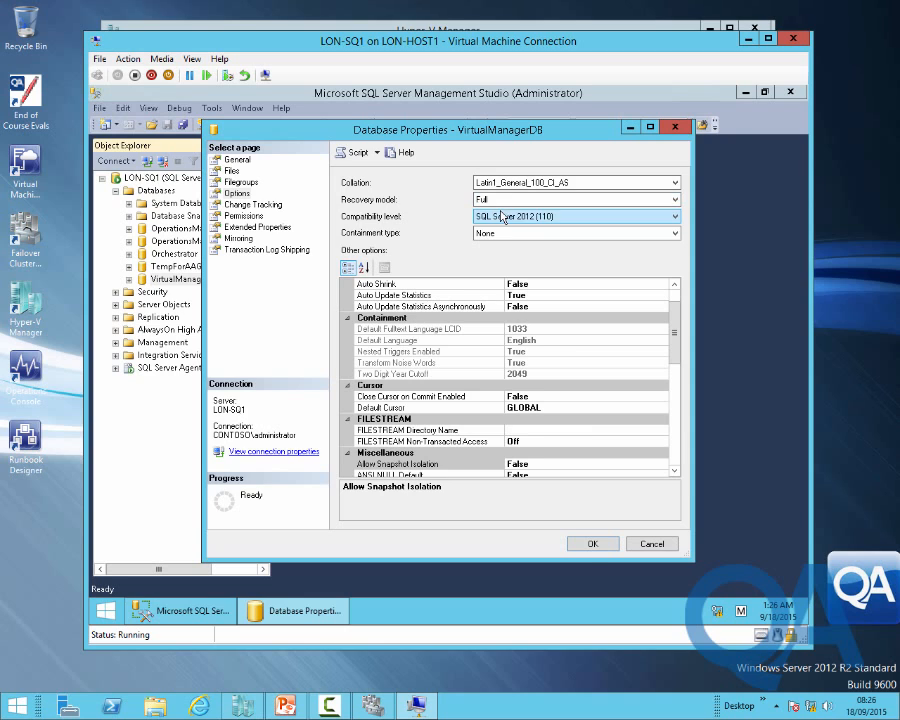
left_click(588, 543)
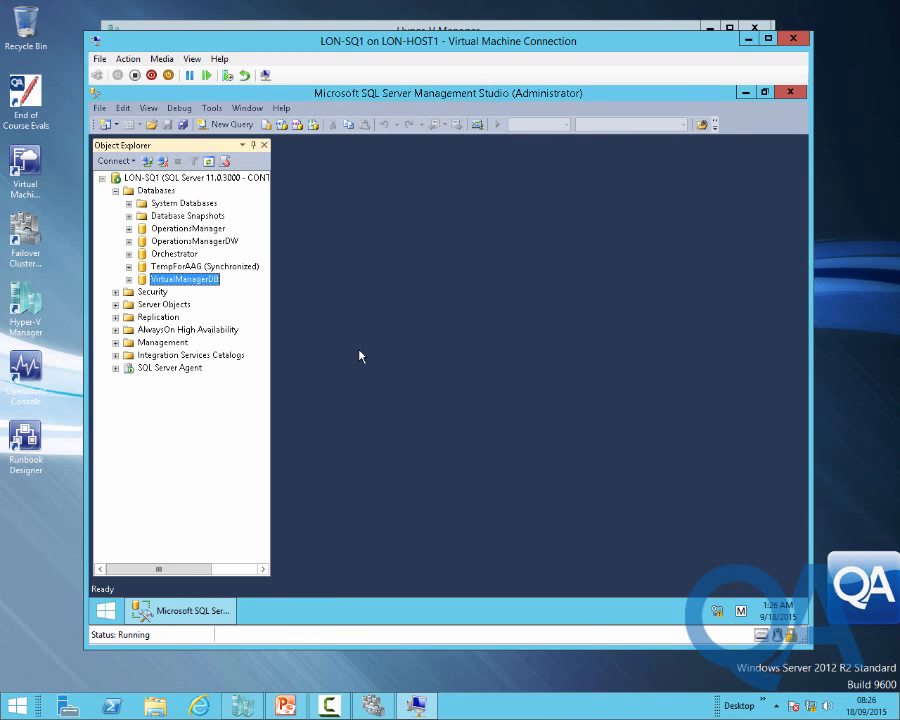
Run a full disk backup of VirtualManagerDB via Tasks > Back Up and acknowledge success
right_click(183, 282)
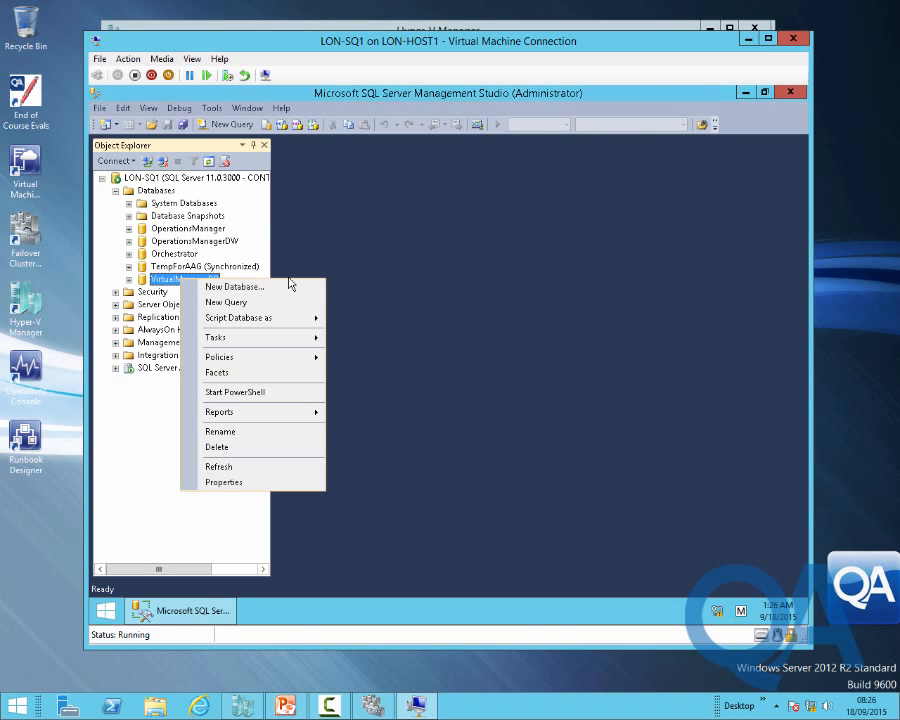
mouse_move(282, 343)
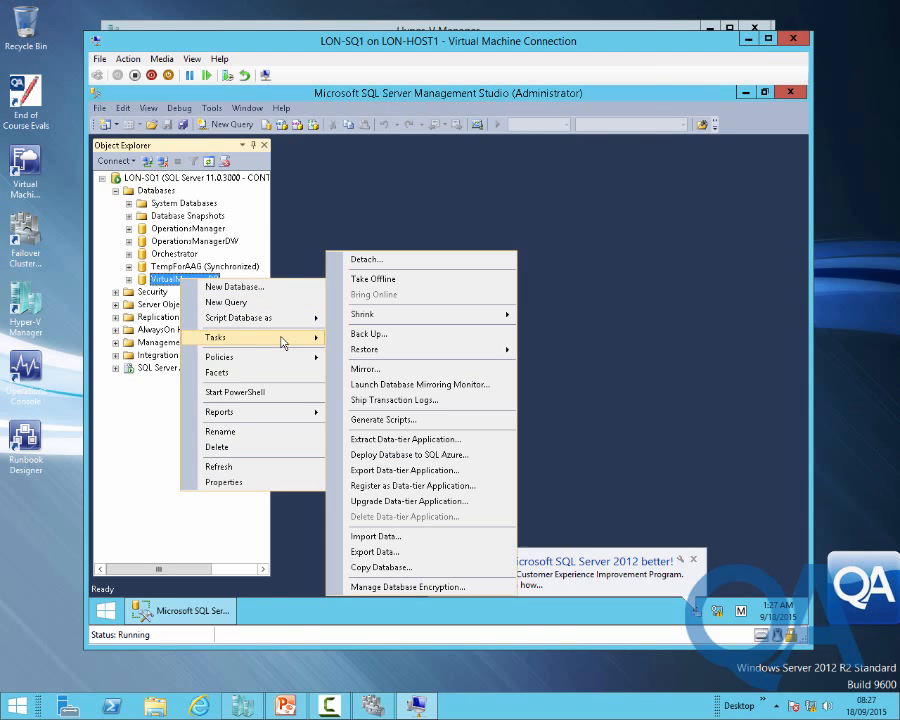
left_click(366, 337)
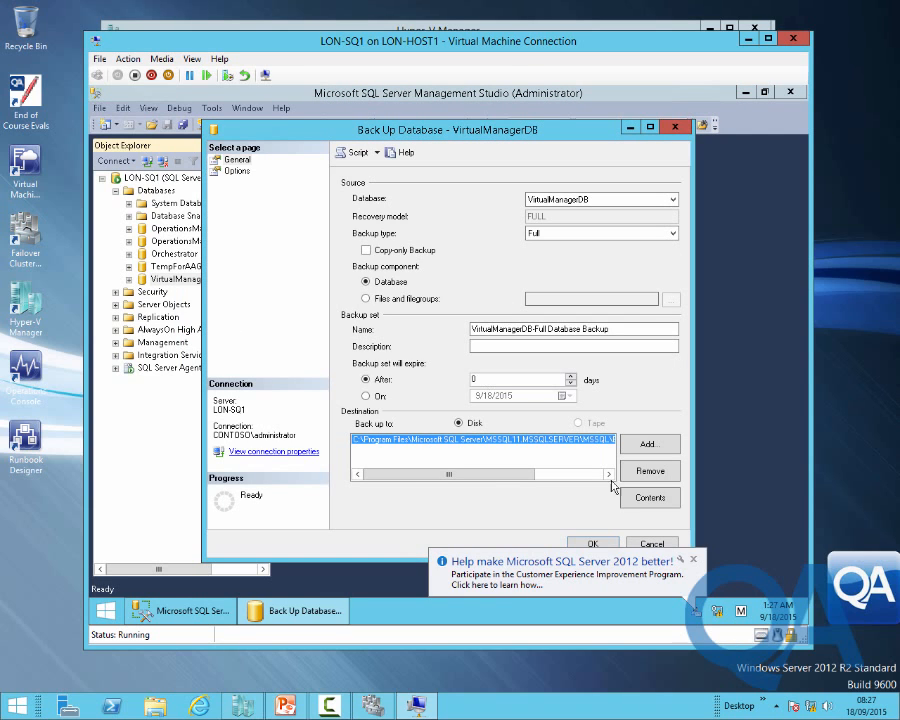
left_click(594, 545)
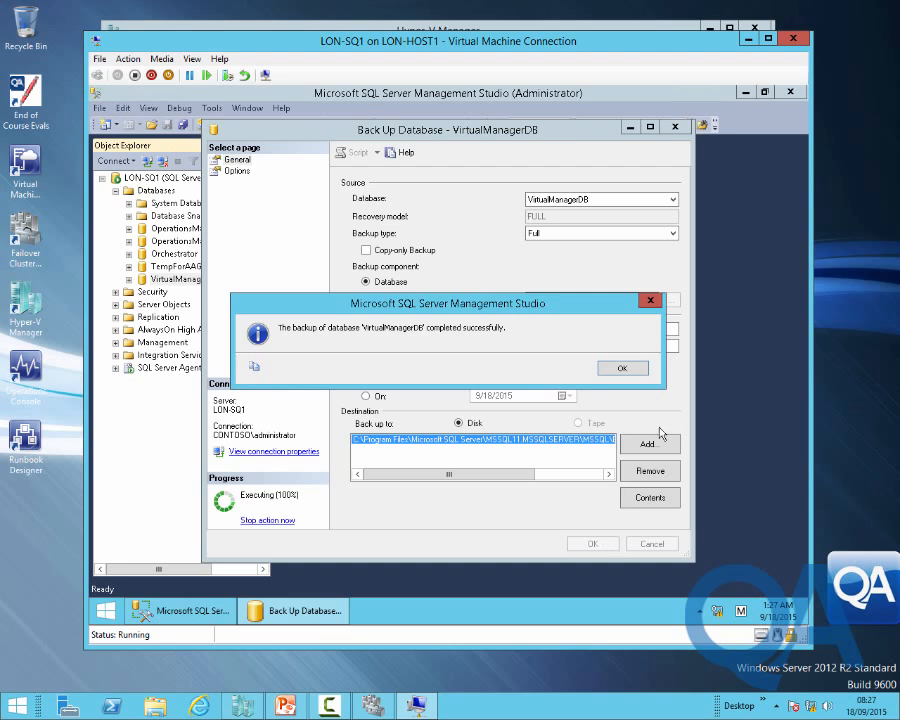
left_click(621, 368)
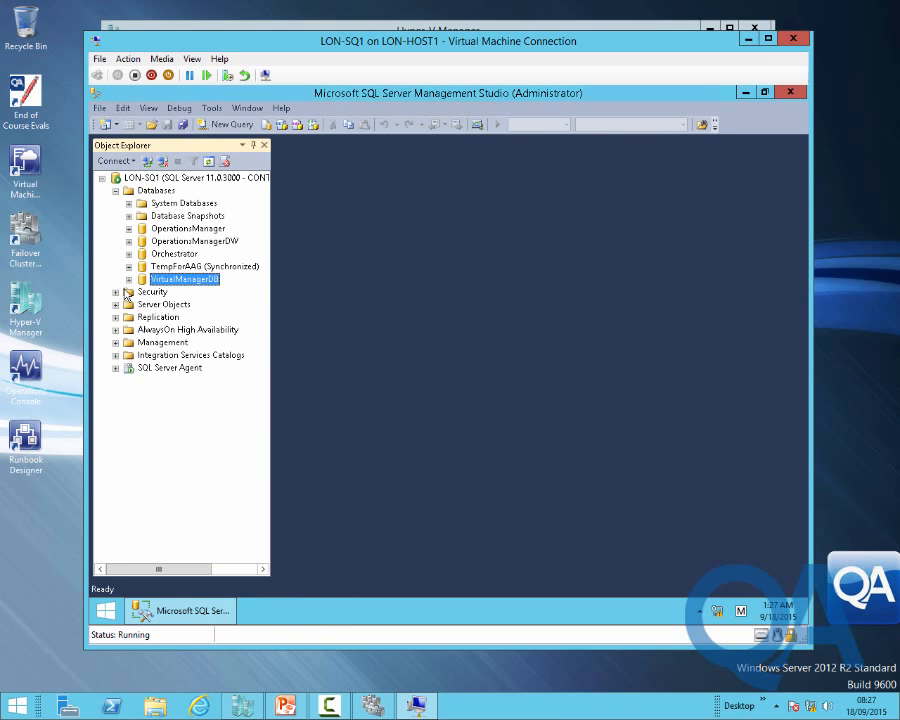
Expand AlwaysOn High Availability to show LON-SQL-AAG's availability databases, containing only TempForAAG
left_click(136, 331)
left_click(115, 330)
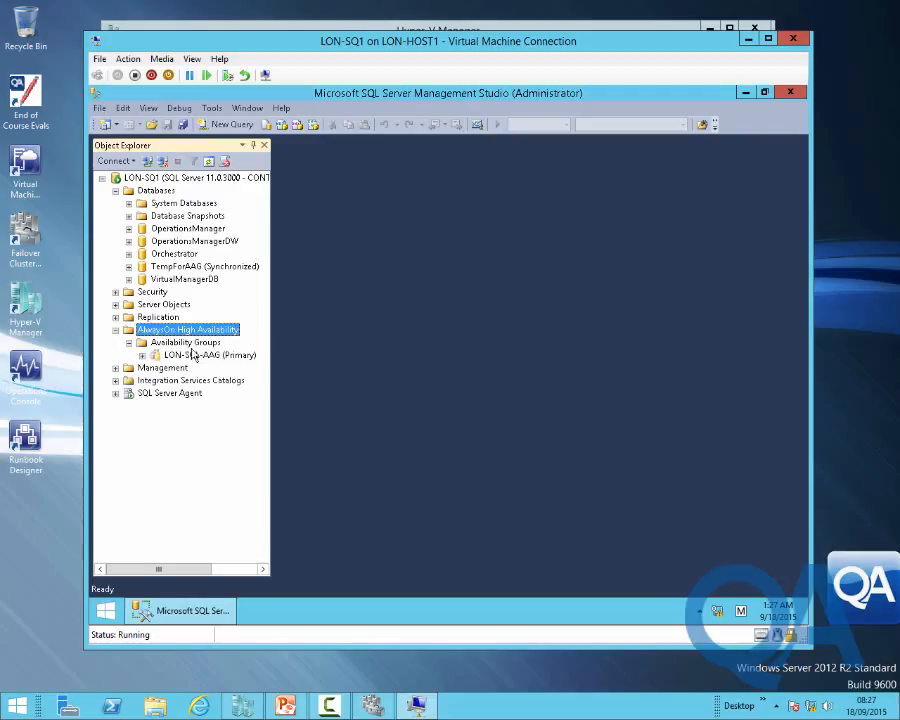
left_click(142, 357)
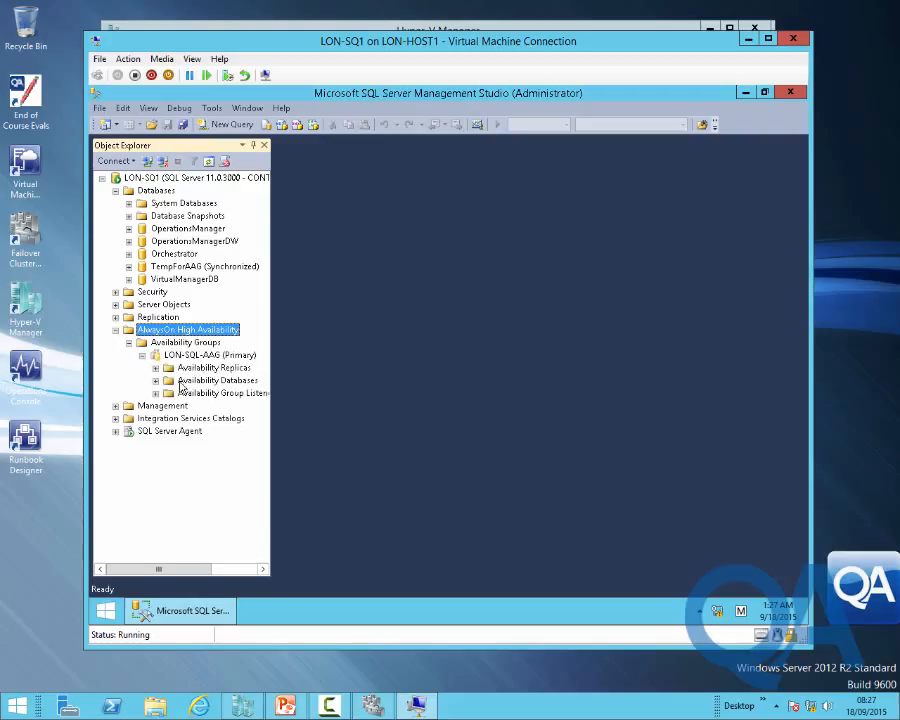
left_click(155, 380)
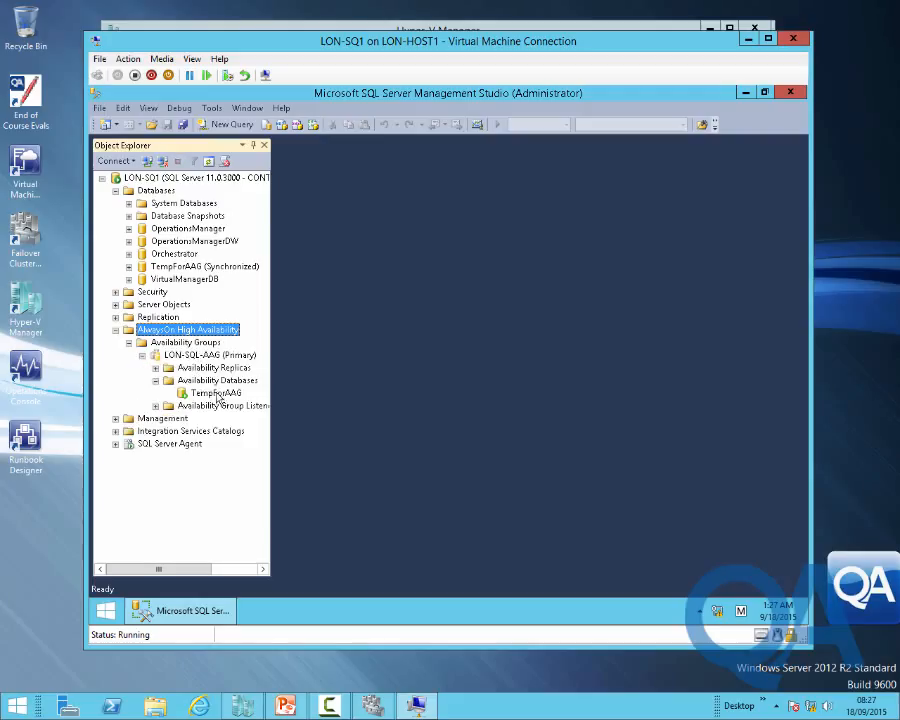
Start Add Database on LON-SQL-AAG and select VirtualManagerDB
left_click(156, 381)
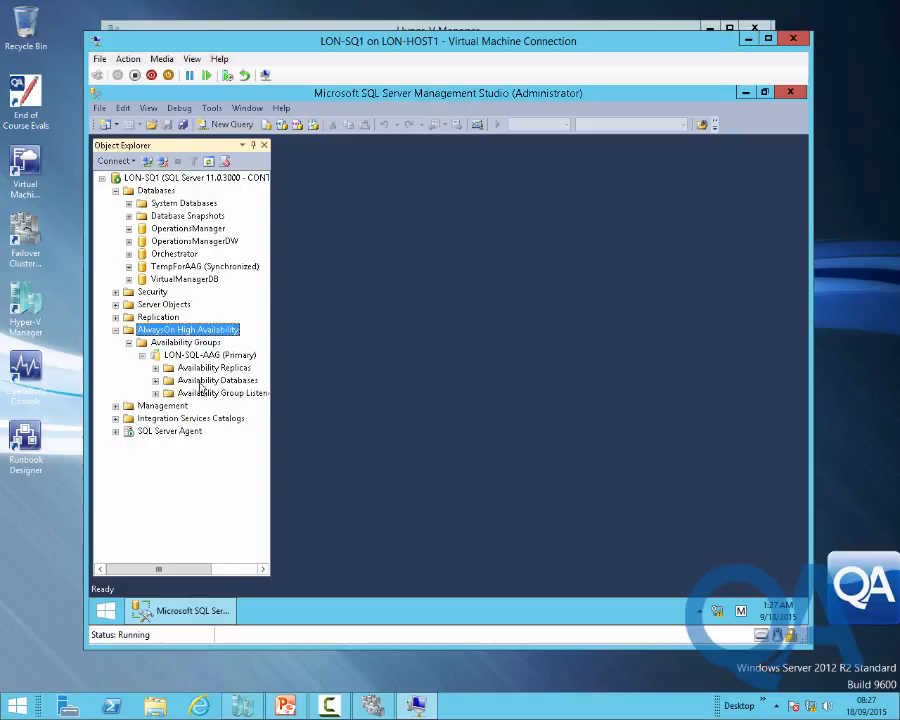
right_click(198, 355)
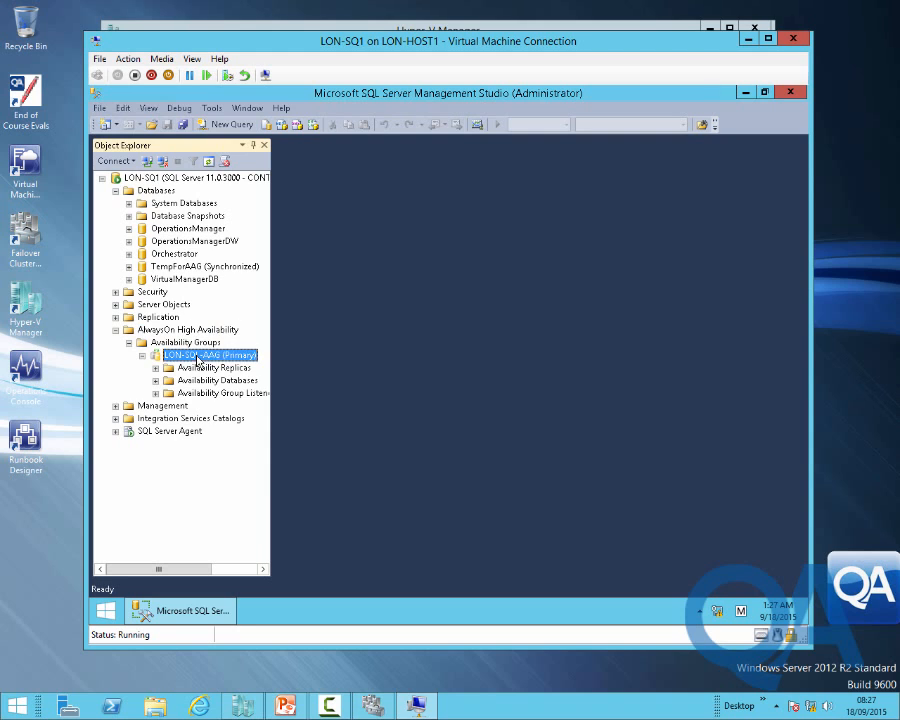
left_click(236, 365)
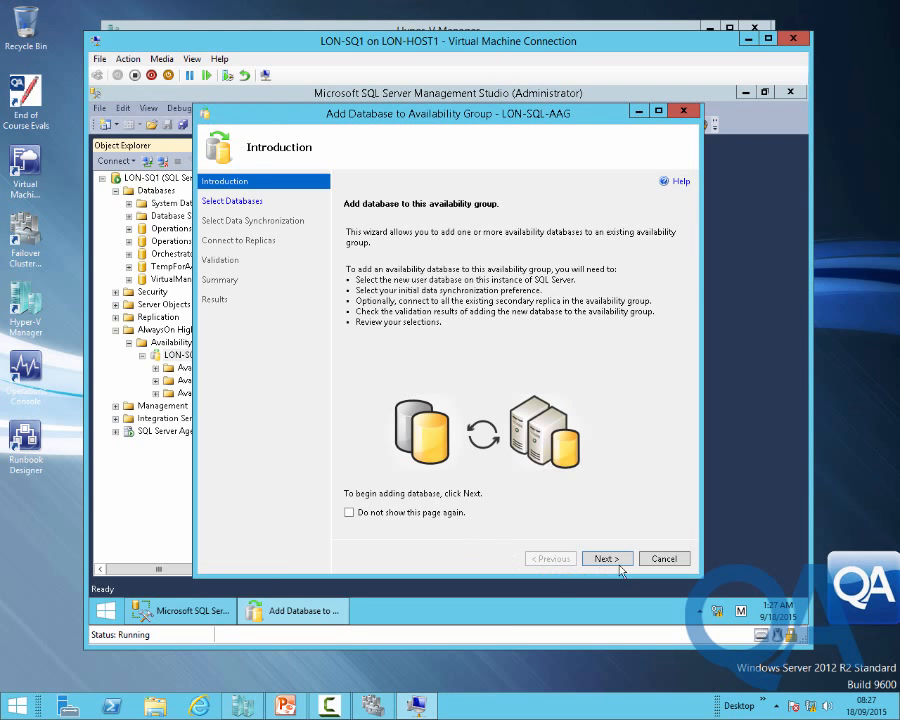
left_click(606, 559)
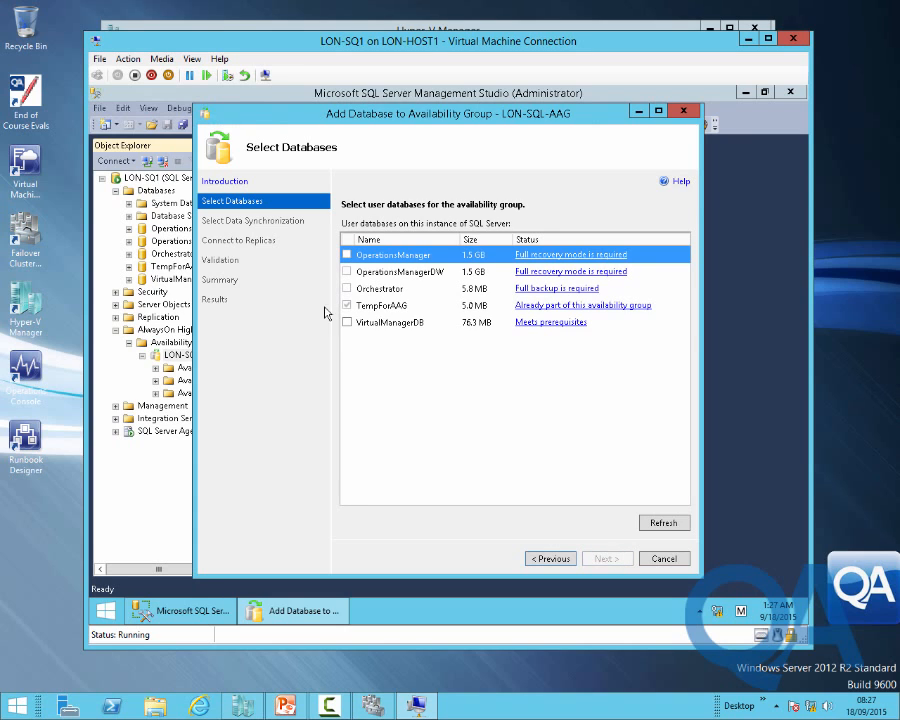
left_click(347, 322)
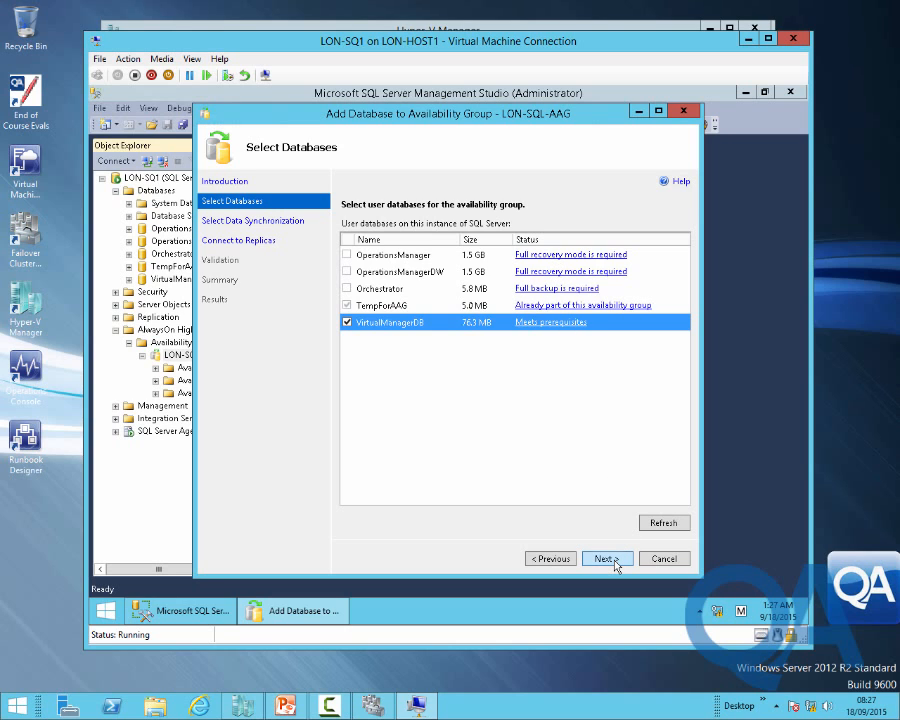
Keep Full synchronization, connect to LON-SQ2, pass validation and finish the wizard
left_click(616, 566)
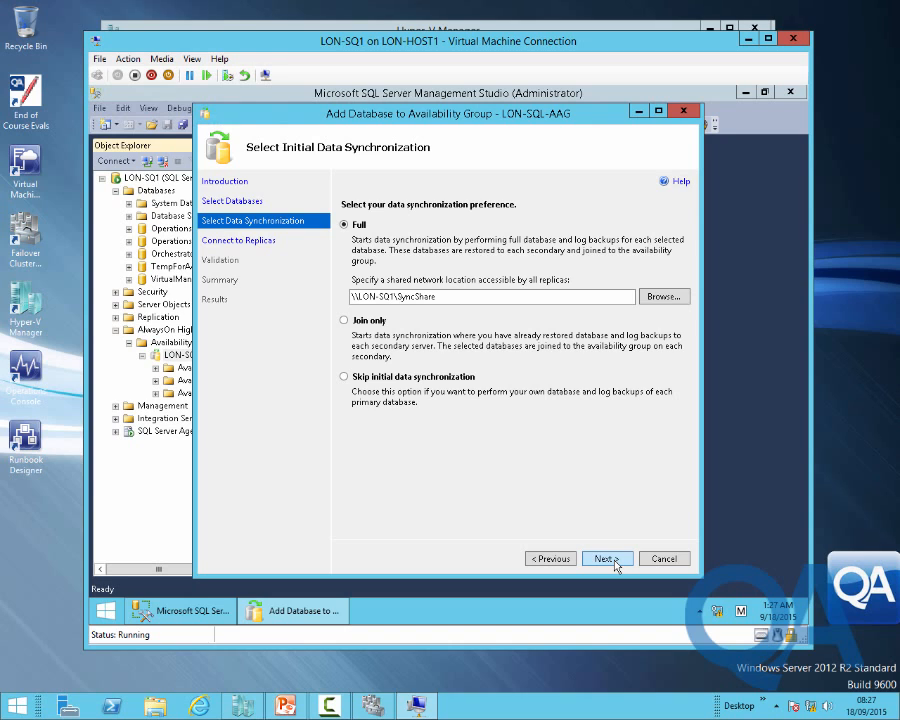
left_click(616, 566)
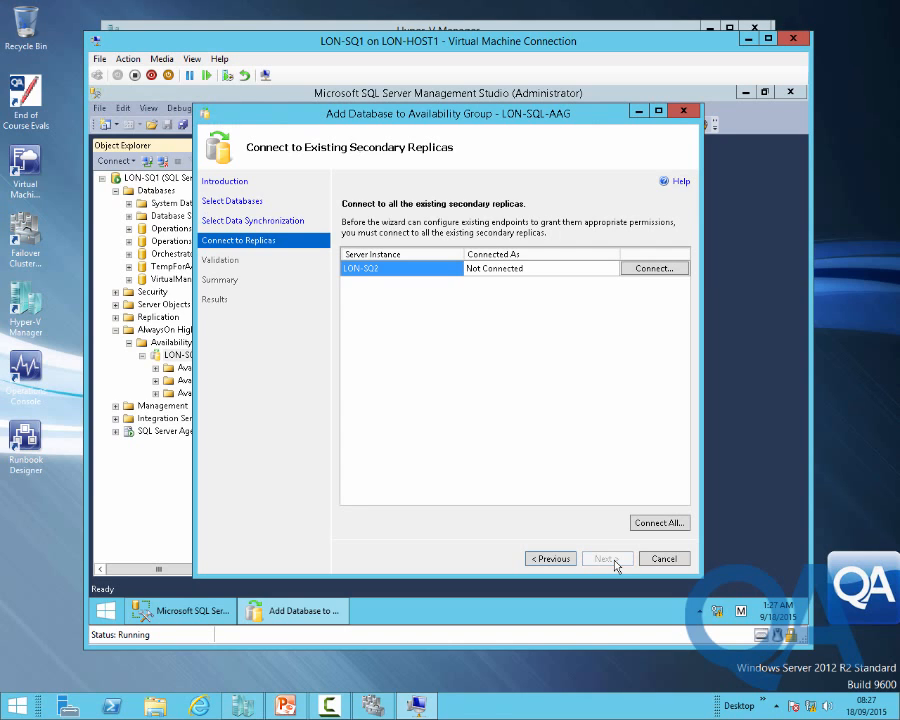
left_click(648, 270)
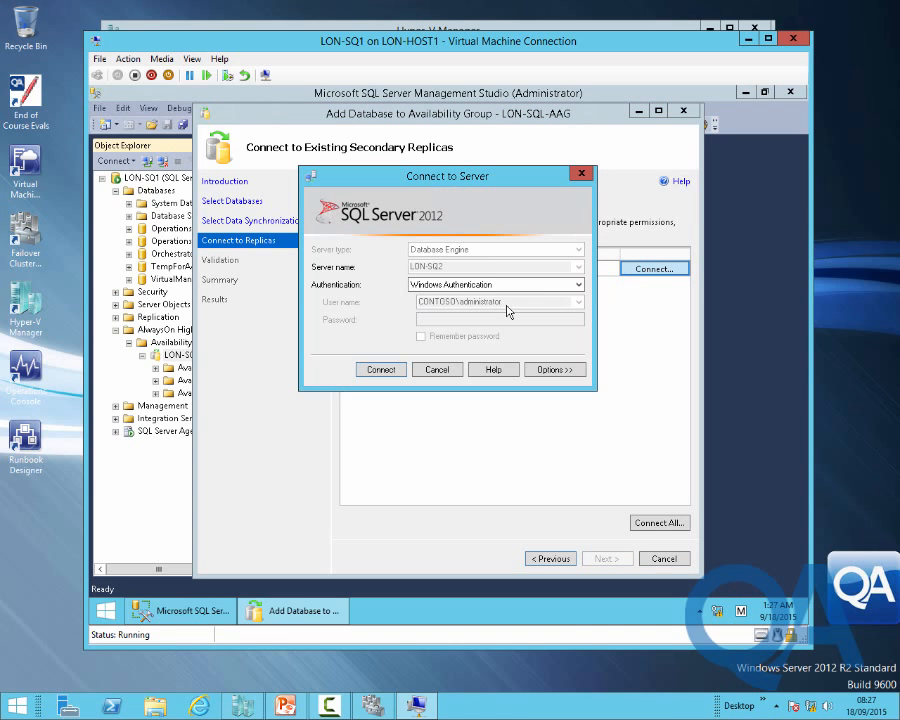
left_click(383, 370)
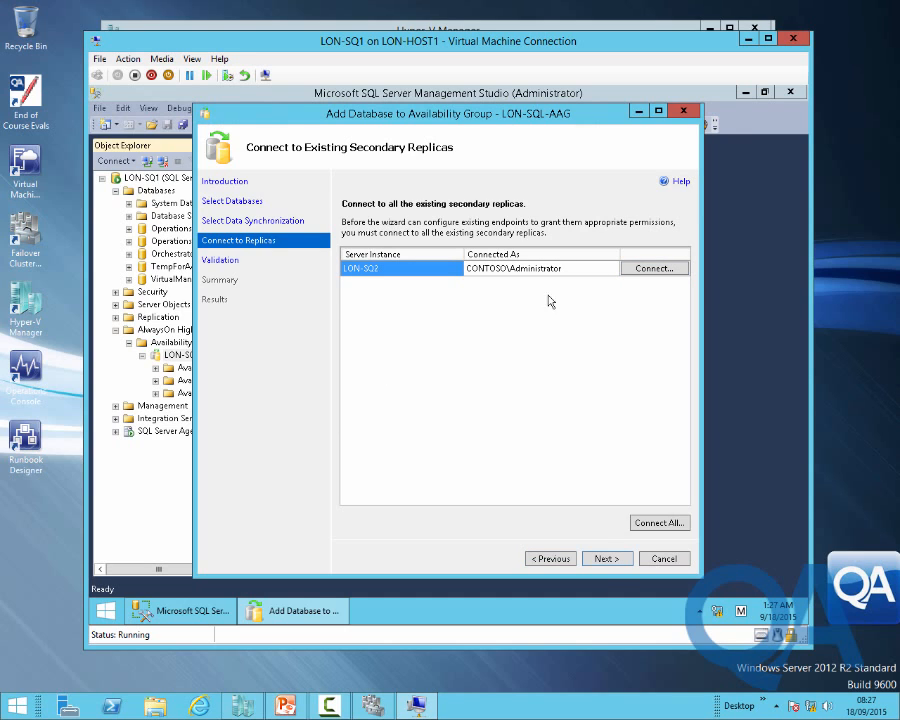
left_click(607, 559)
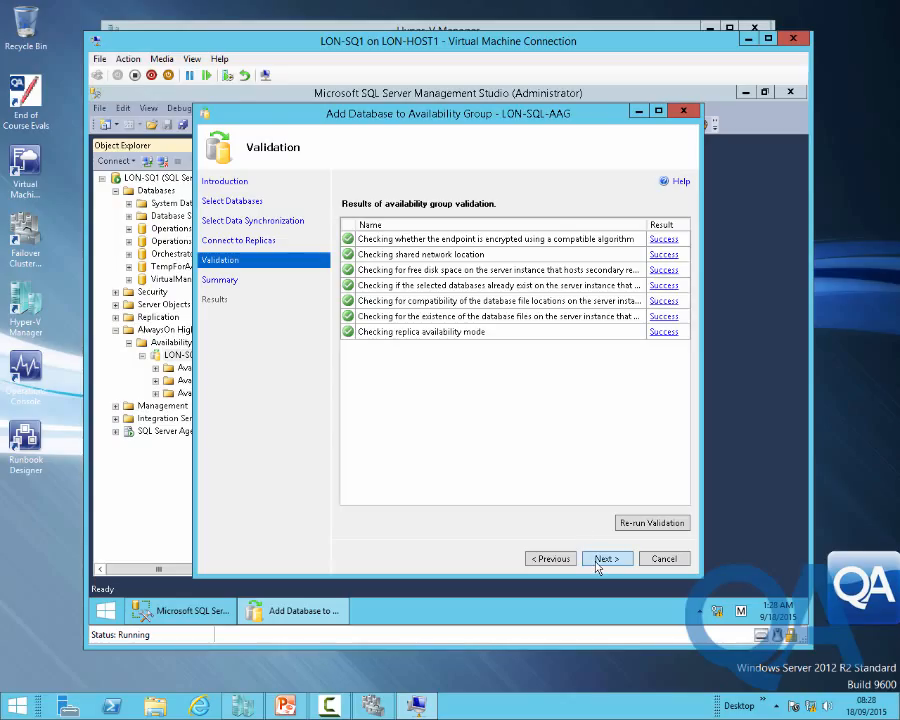
left_click(597, 560)
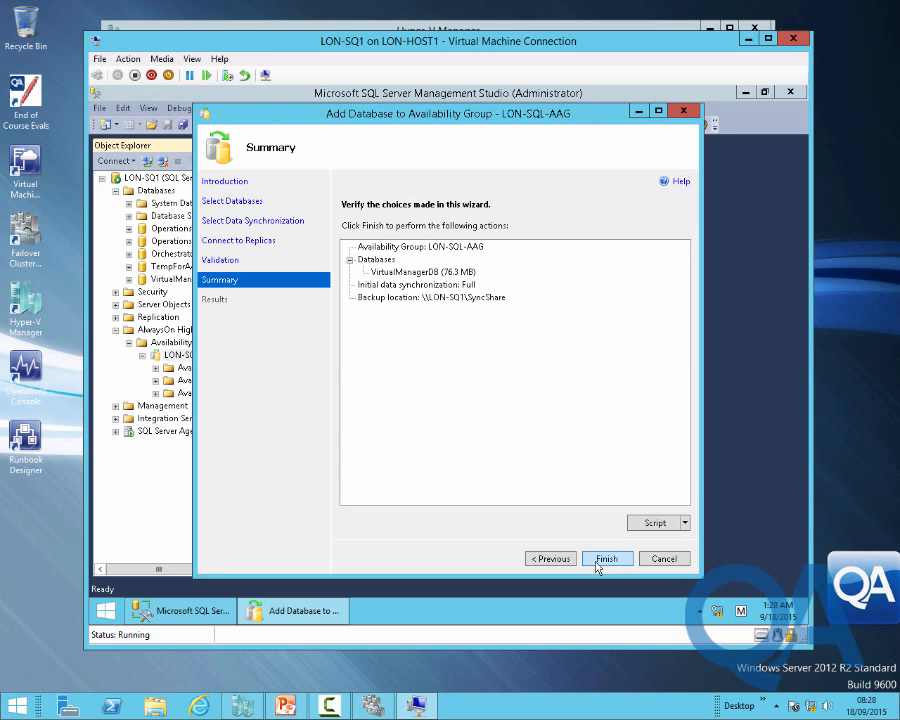
left_click(605, 560)
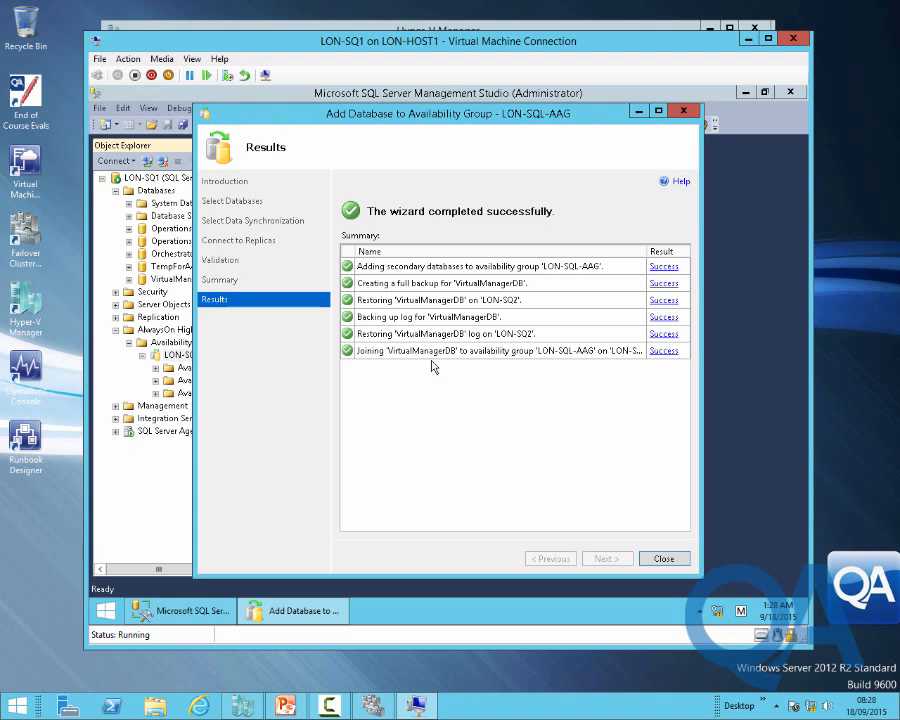
Start VMMClus1 in Failover Cluster Manager and confirm its VMM service and name resources are online
left_click(662, 559)
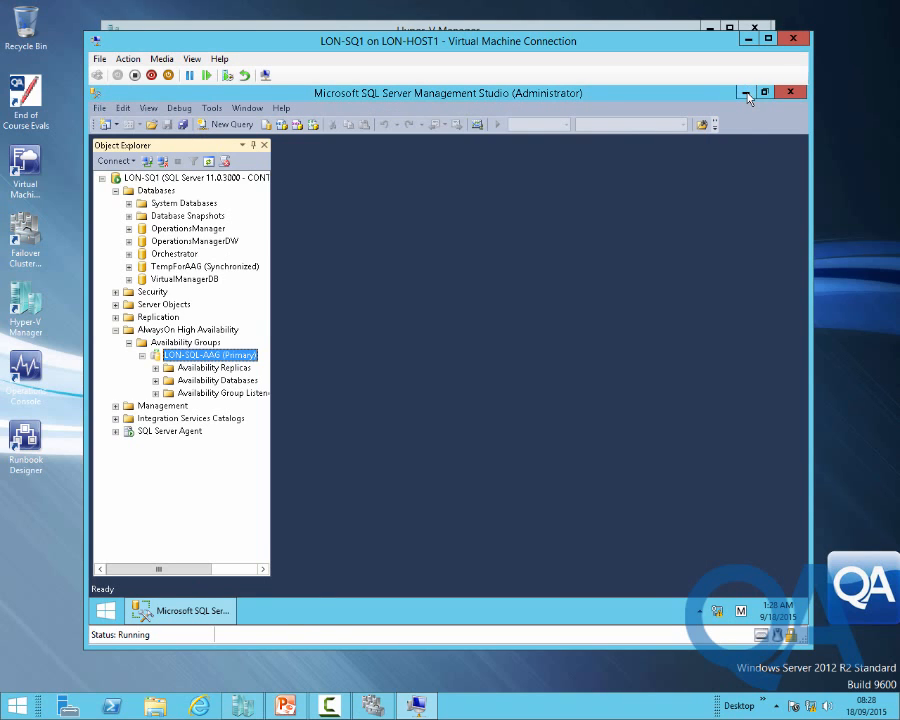
left_click(746, 93)
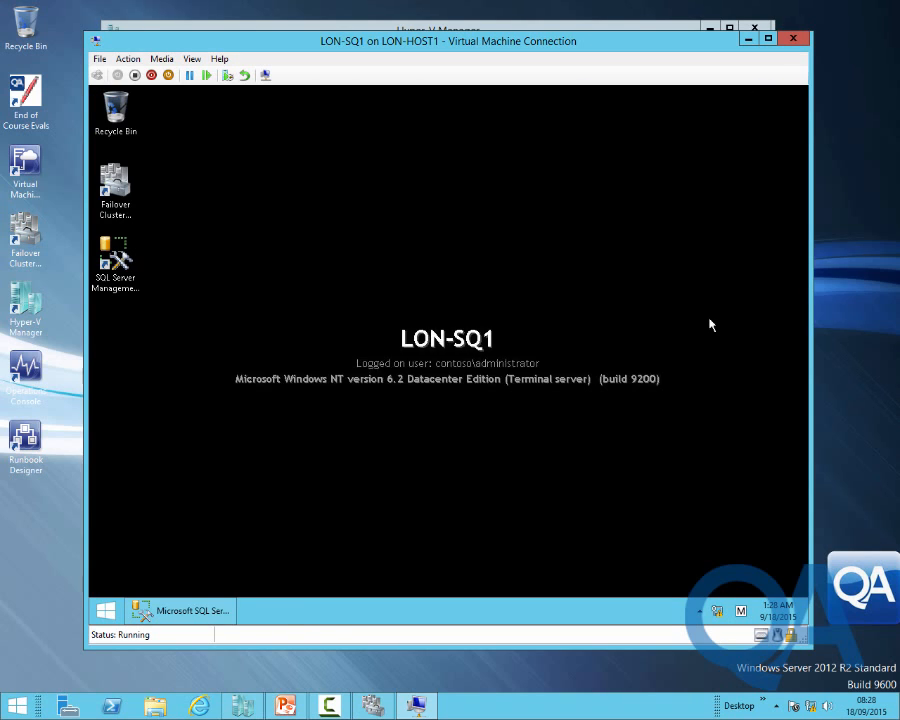
left_click(371, 706)
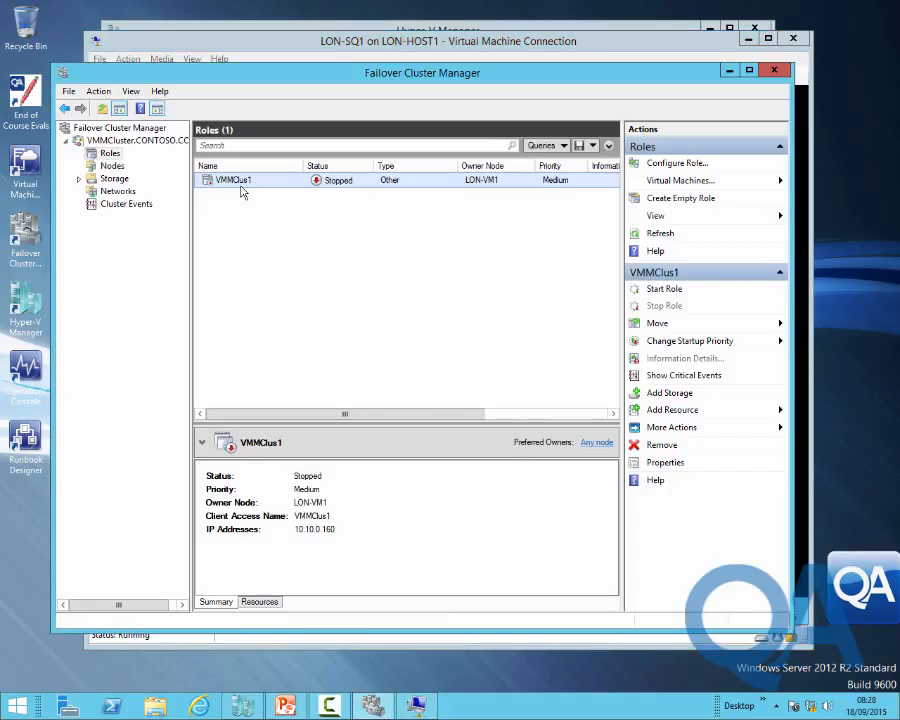
left_click(665, 289)
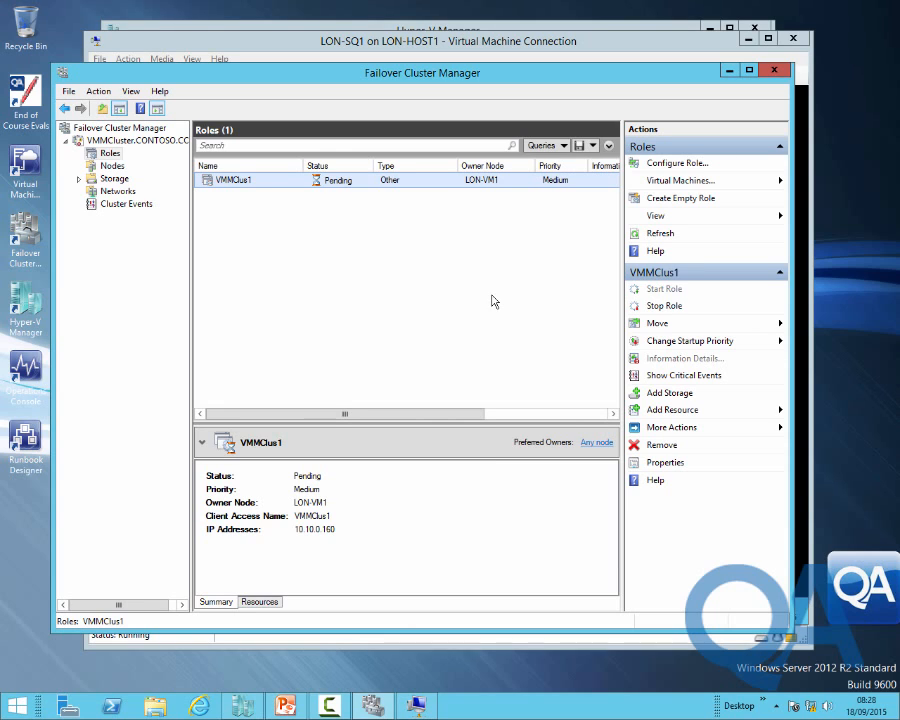
left_click(259, 603)
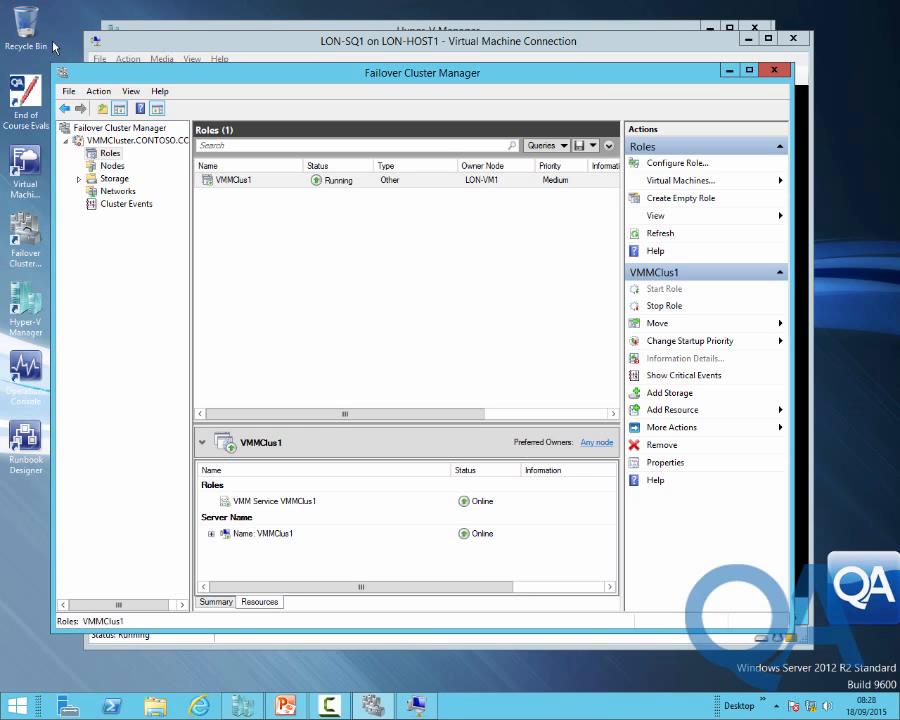
Reconnect the VMM console to vmmclus1:8100, then minimize it and close Failover Cluster Manager
double_click(20, 172)
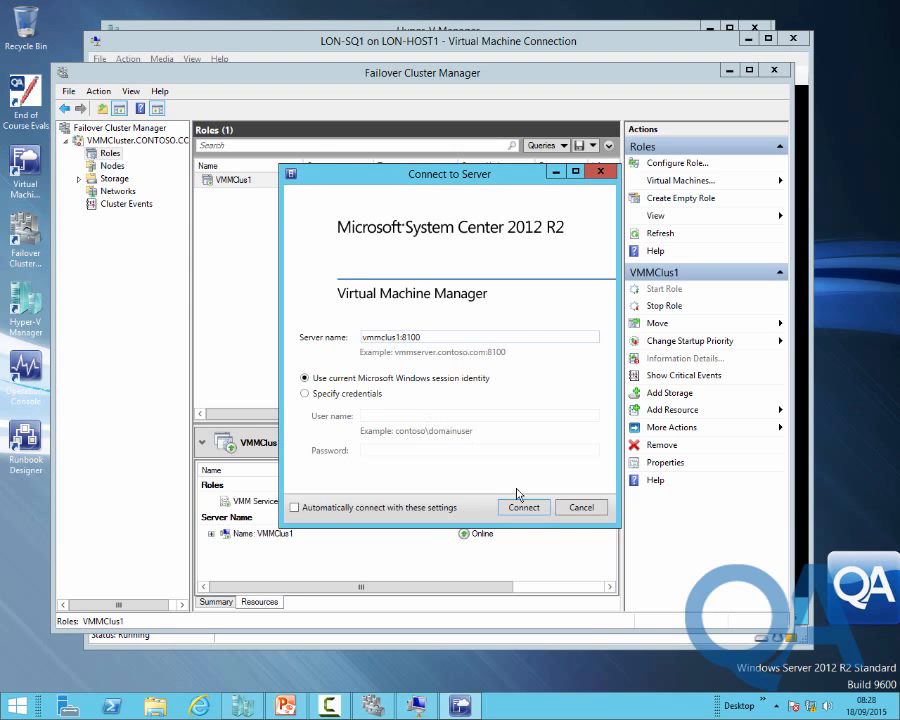
left_click(520, 509)
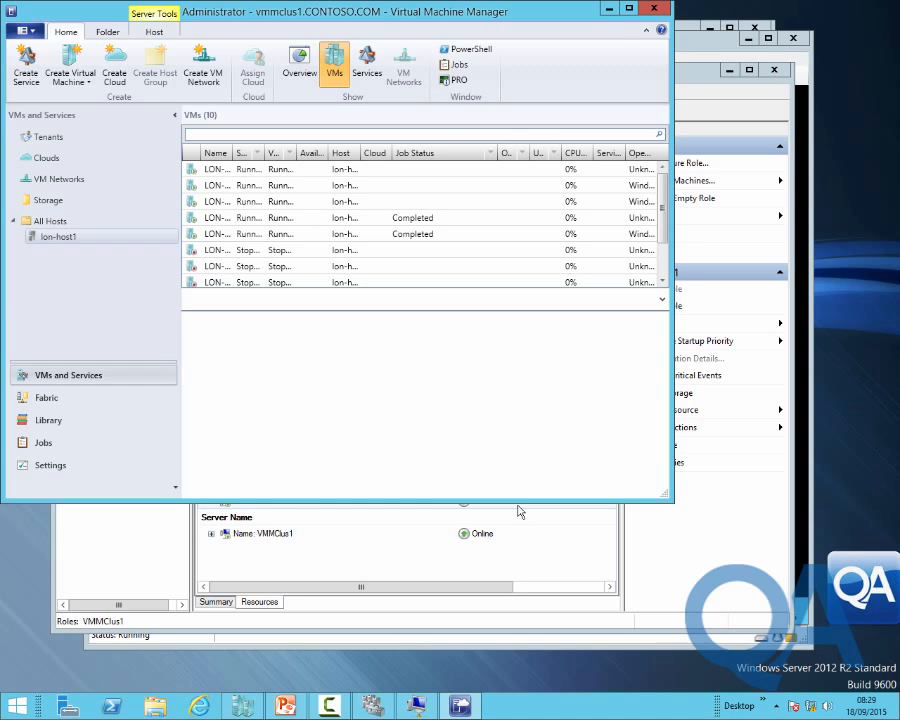
left_click(608, 9)
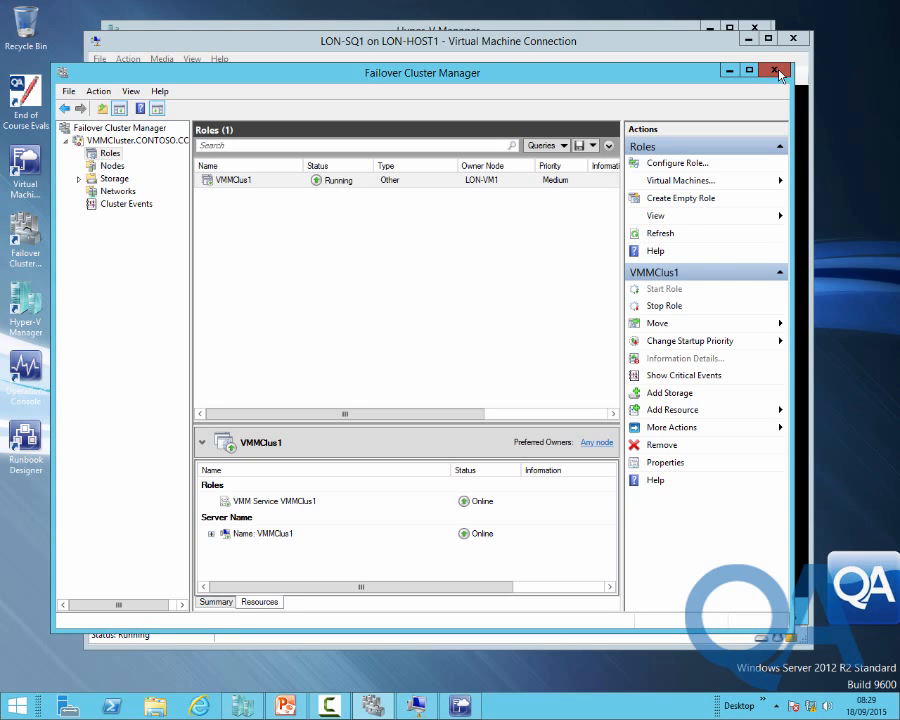
left_click(774, 71)
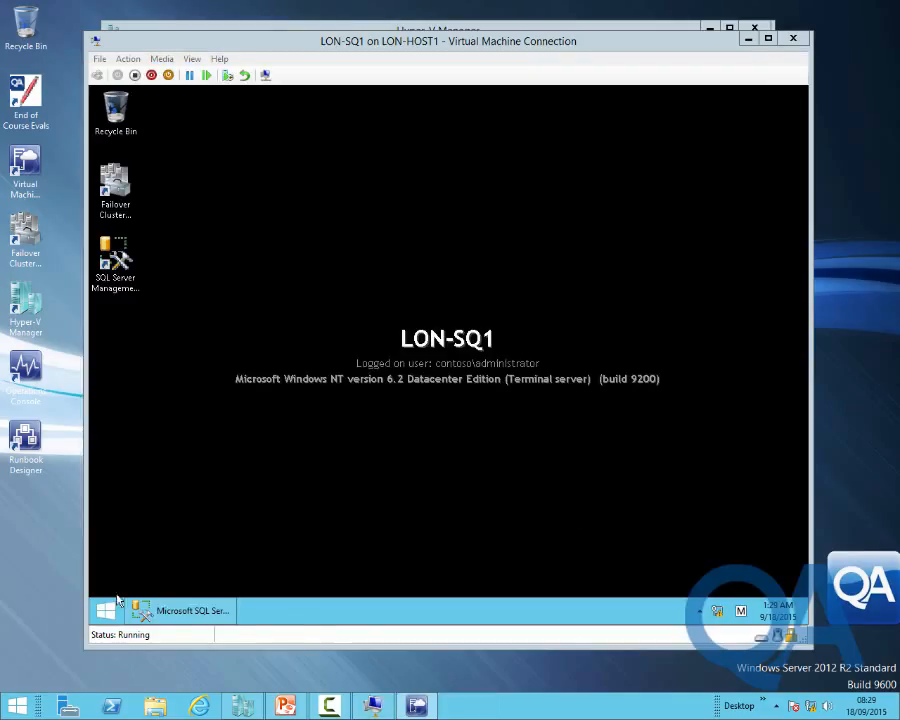
List LON-SQ1's Security > Logins and widen Object Explorer to show full login names
left_click(181, 613)
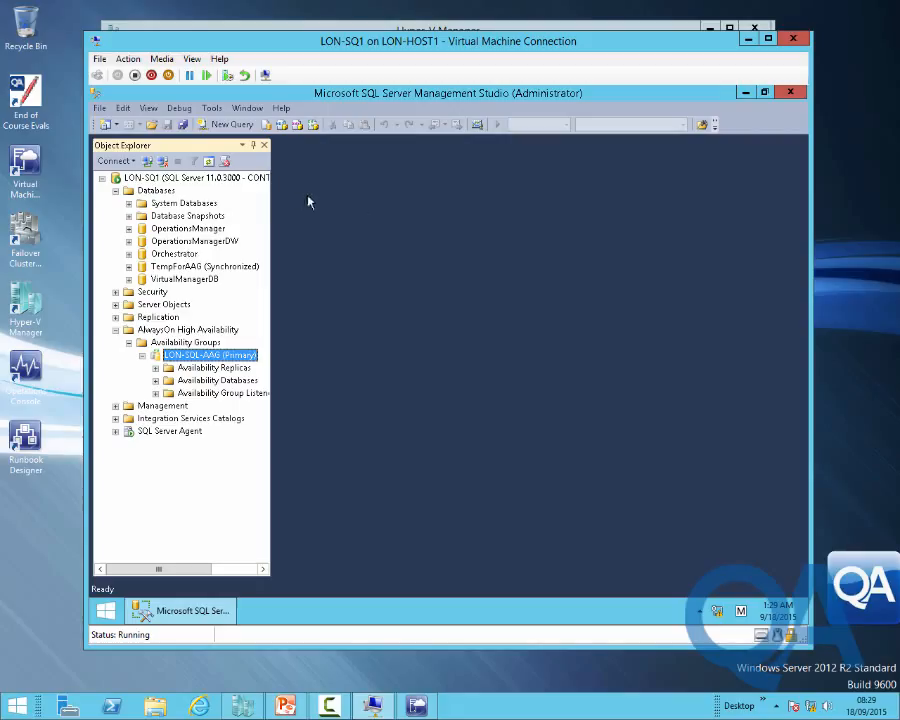
left_click(115, 329)
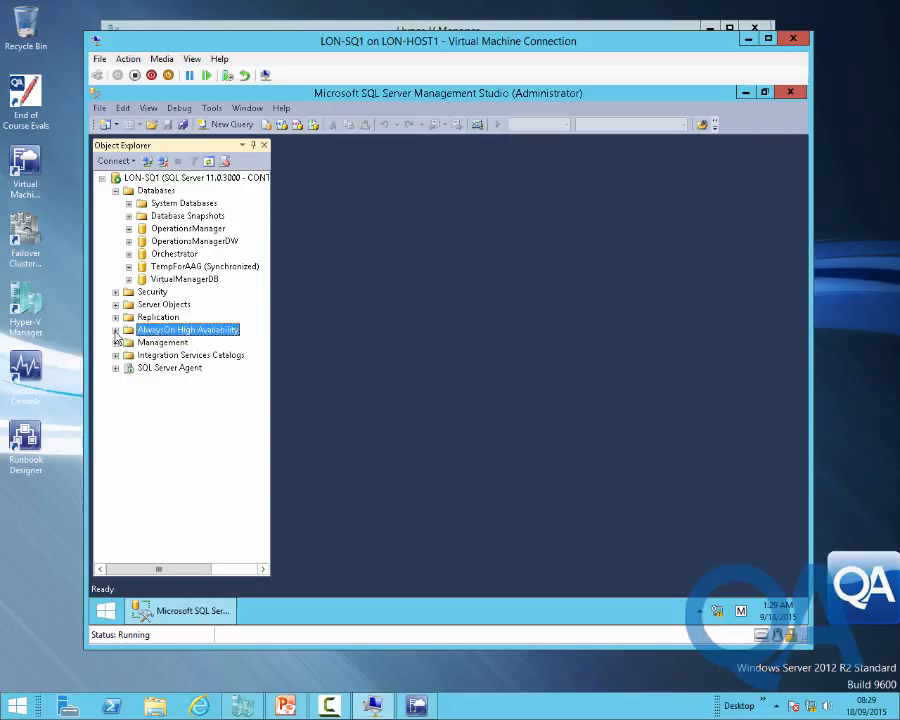
left_click(115, 291)
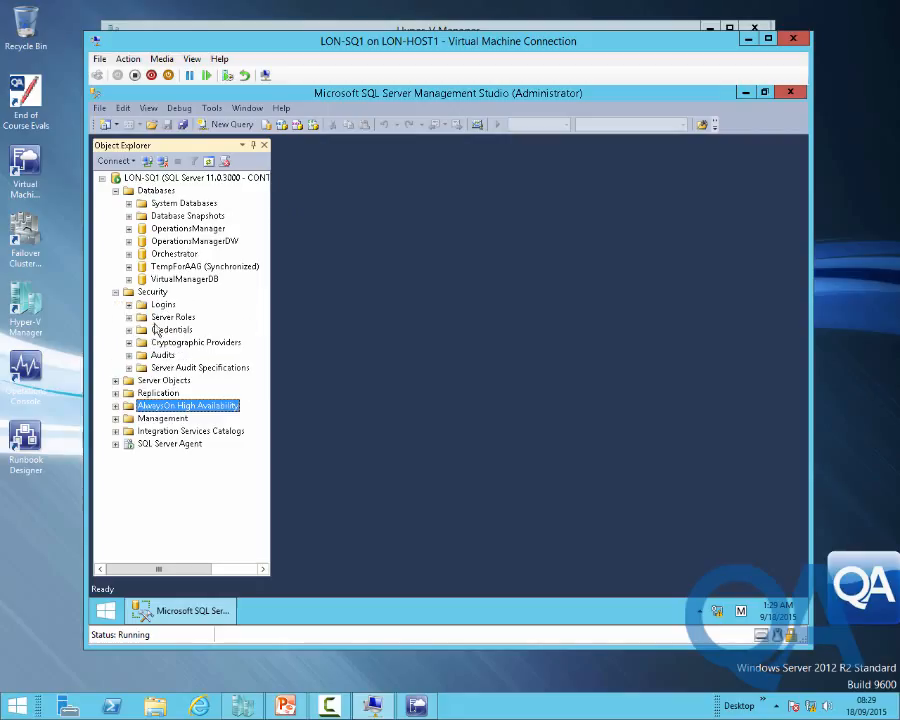
left_click(128, 304)
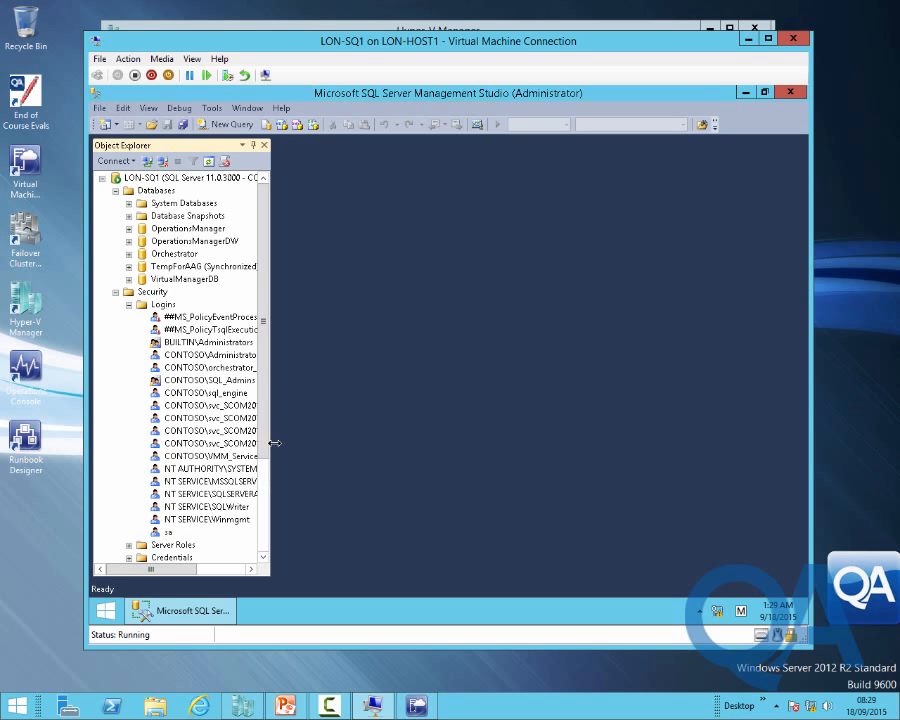
left_click_drag(274, 443, 334, 444)
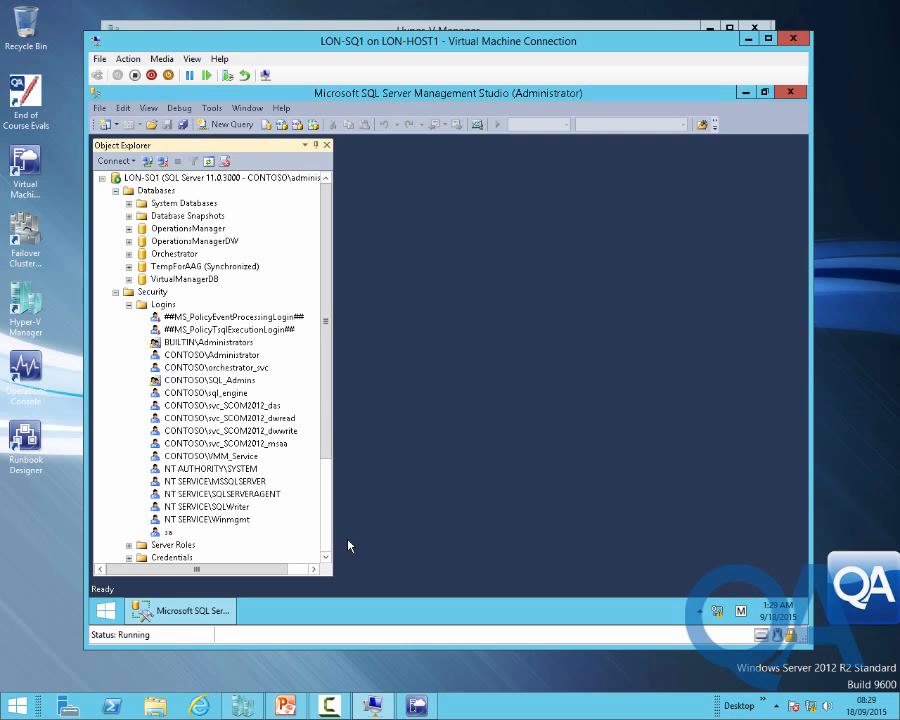
Check the CONTOSO\VMM_Service login's User Mapping to VirtualManagerDB without changing anything
left_click(244, 459)
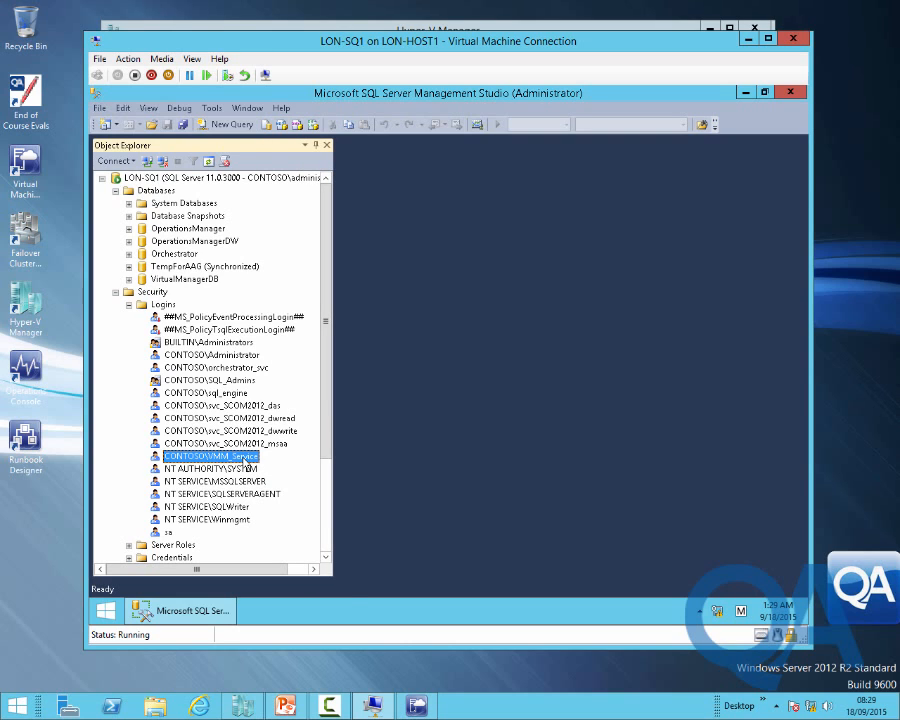
right_click(244, 460)
left_click(278, 583)
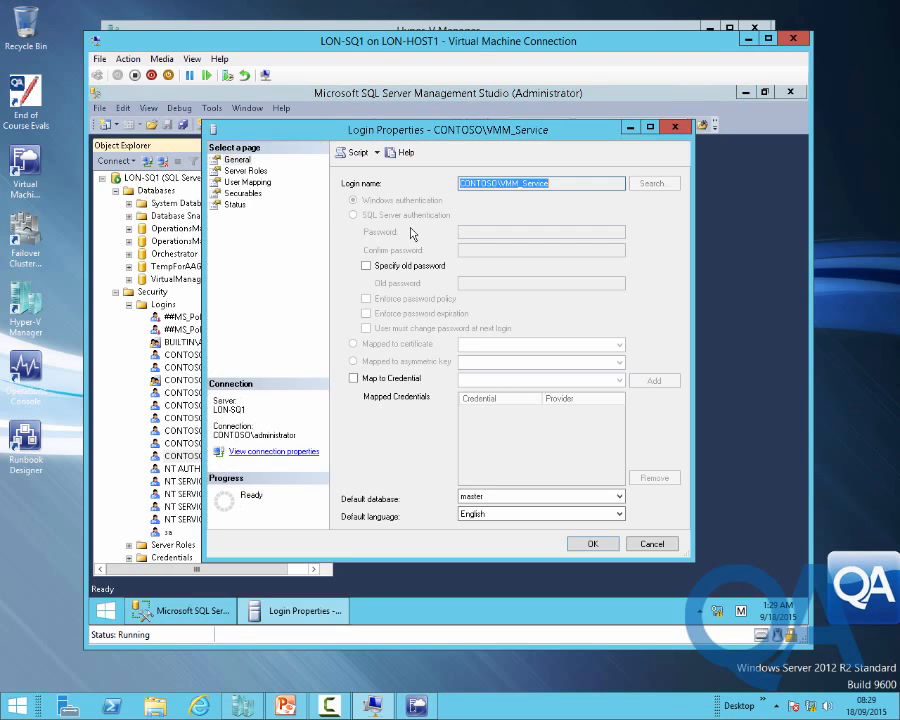
left_click(244, 183)
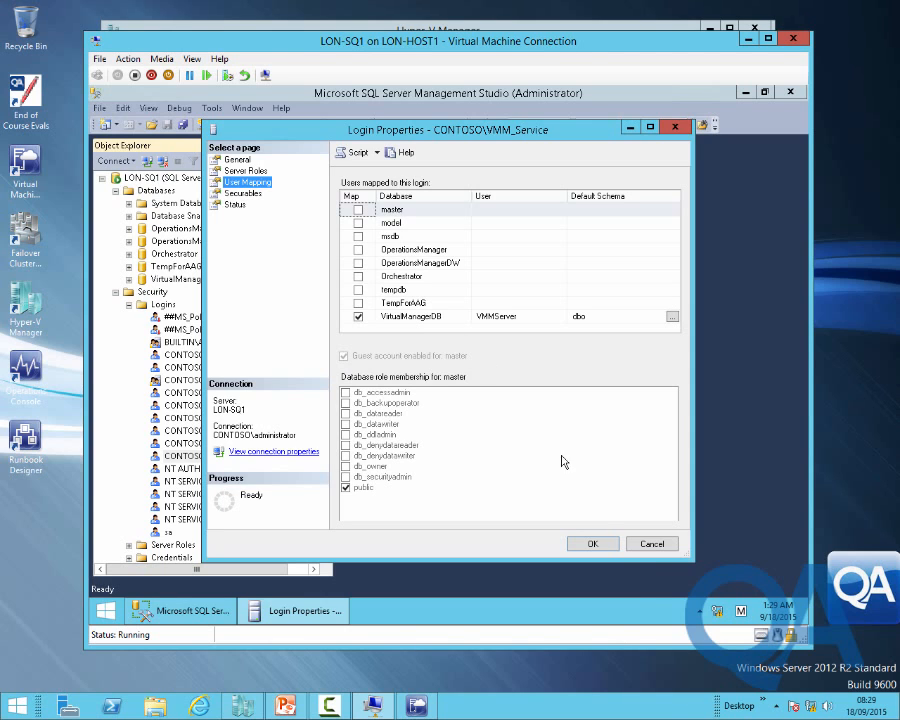
left_click(651, 545)
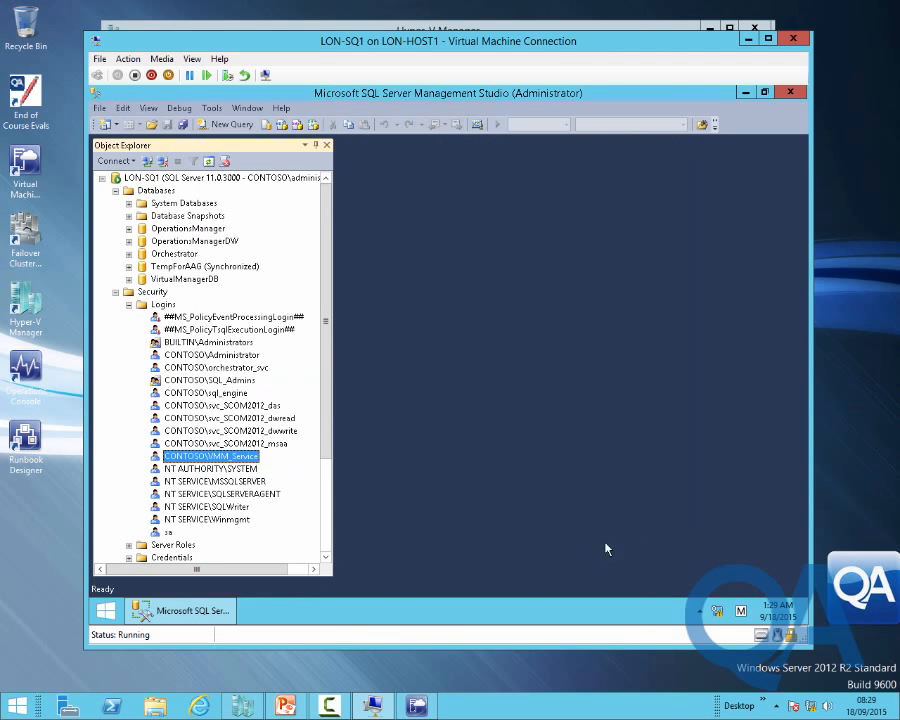
Collapse LON-SQ1's folders and connect a new Database Engine session to LON-SQ2
left_click(128, 305)
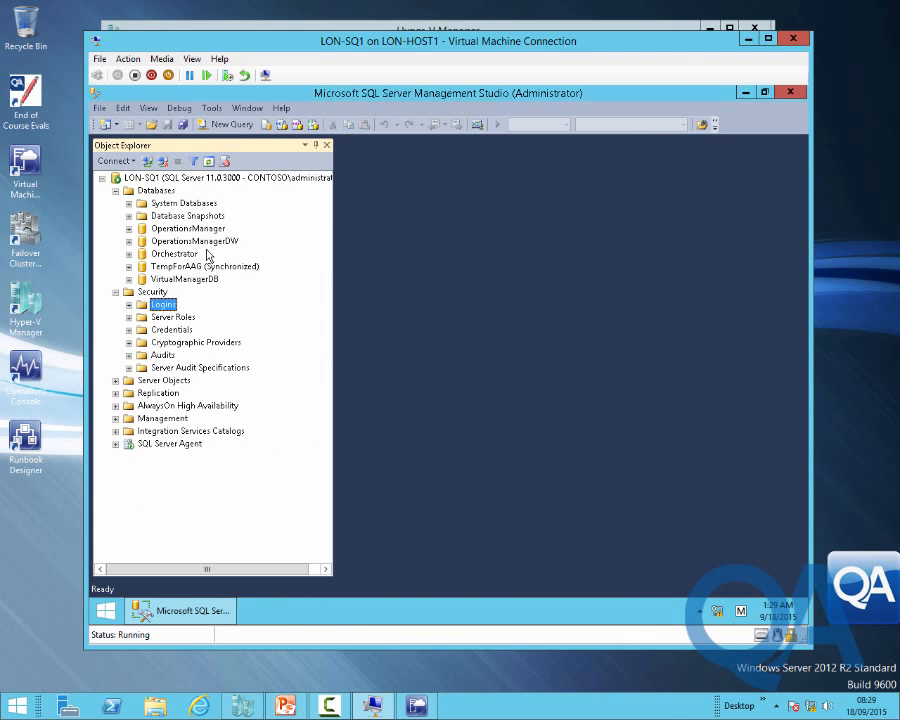
left_click(115, 191)
left_click(115, 204)
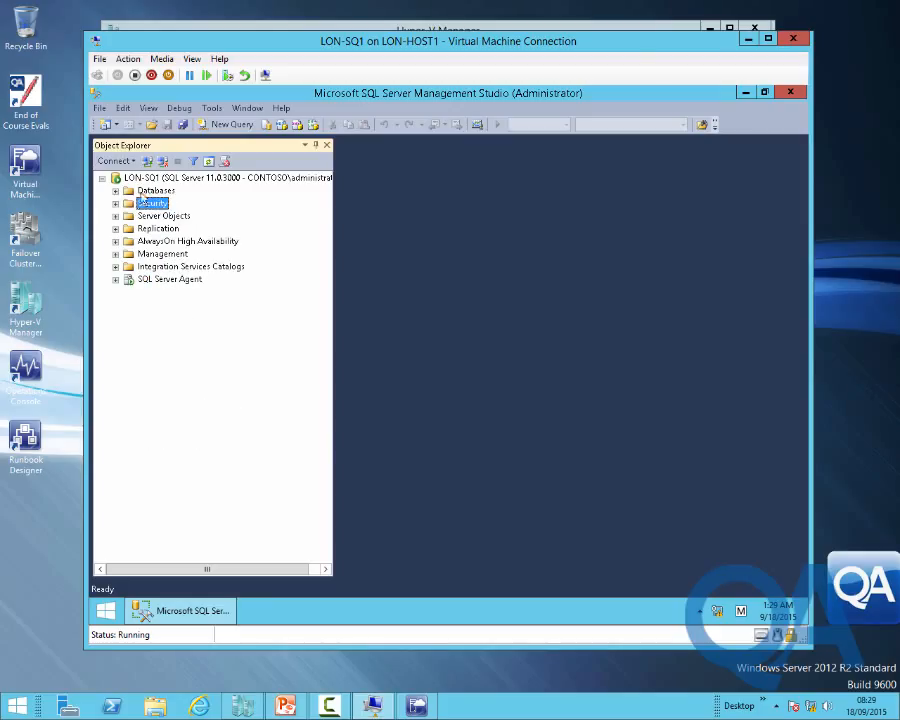
left_click(133, 162)
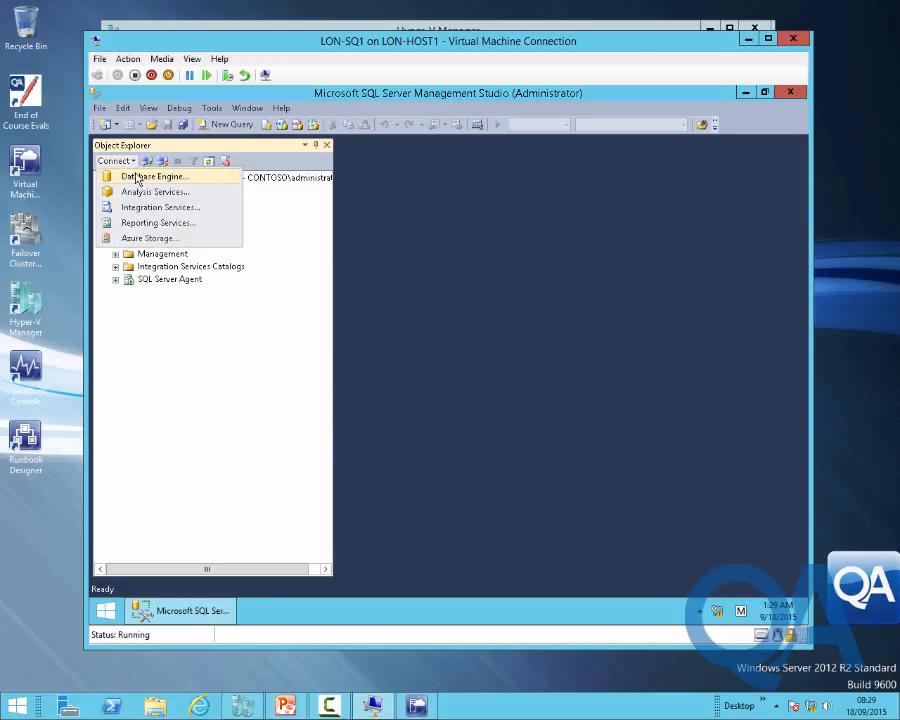
left_click(137, 176)
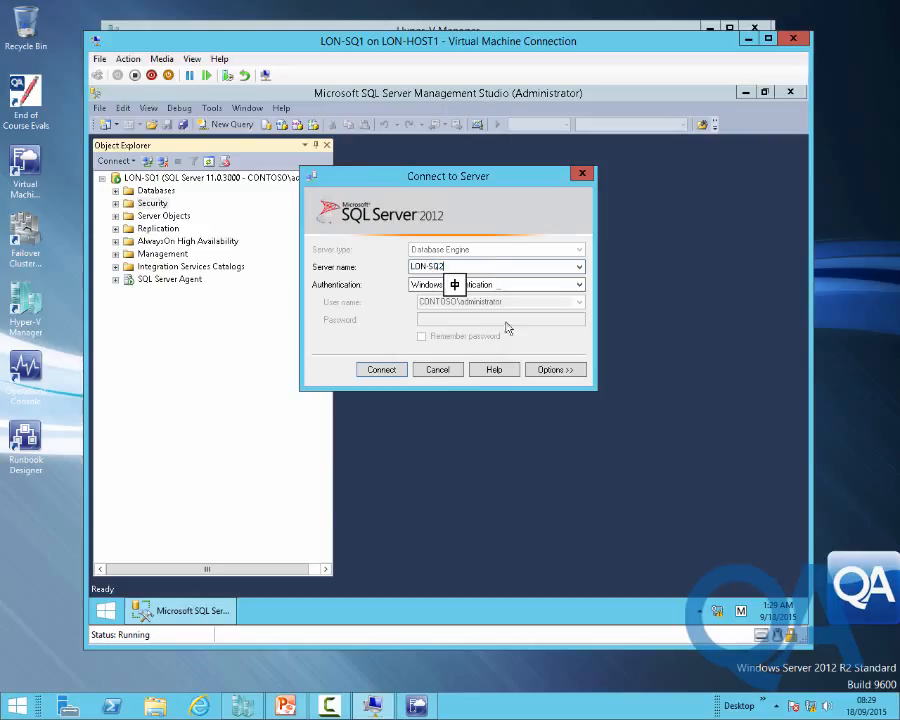
left_click(390, 375)
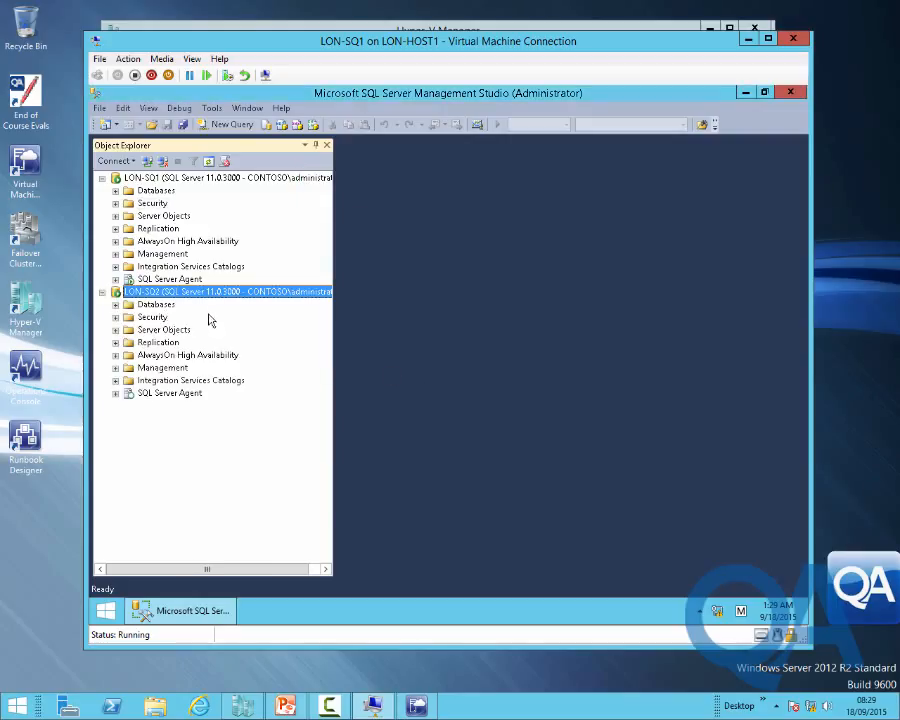
Expand LON-SQ2's Security > Logins to list its logins
left_click(115, 318)
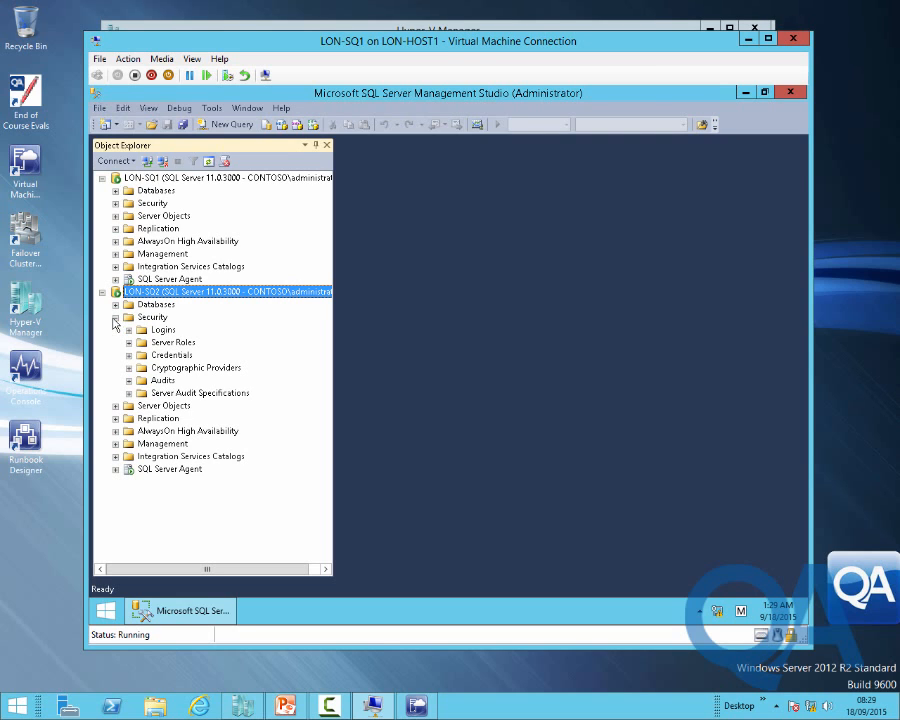
left_click(155, 330)
left_click(129, 330)
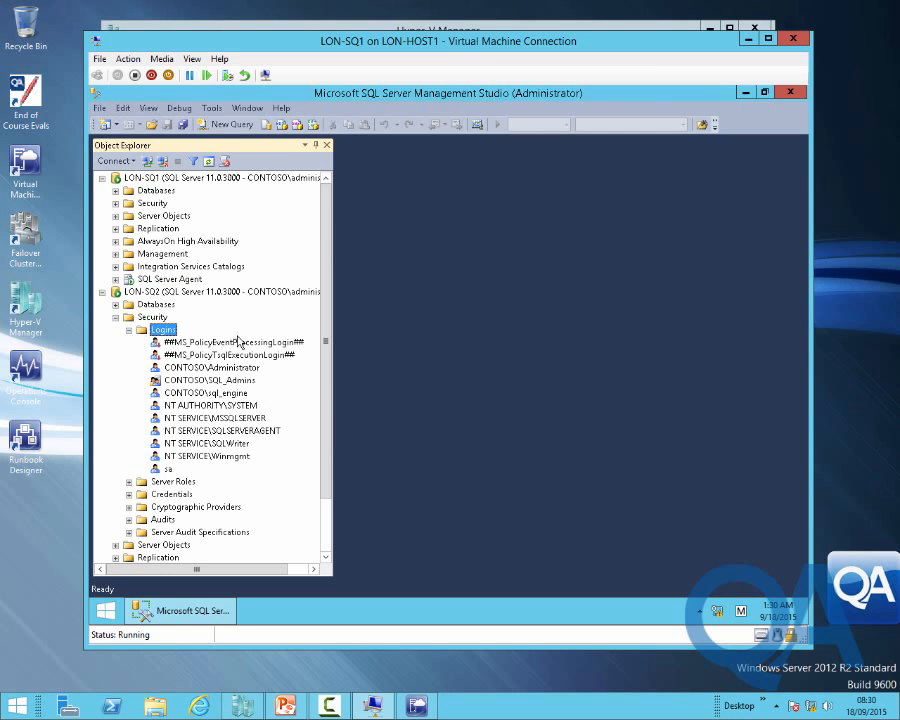
Create a LON-SQ2 login for CONTOSO\VMM_Service, resolving the account by searching the Entire Directory
right_click(164, 330)
left_click(199, 340)
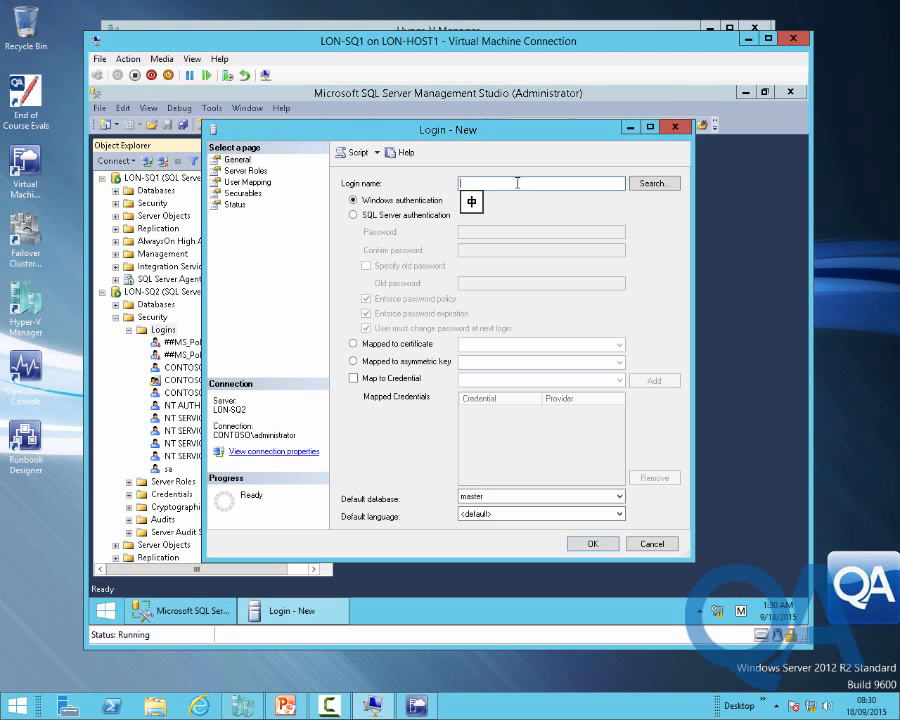
left_click(644, 186)
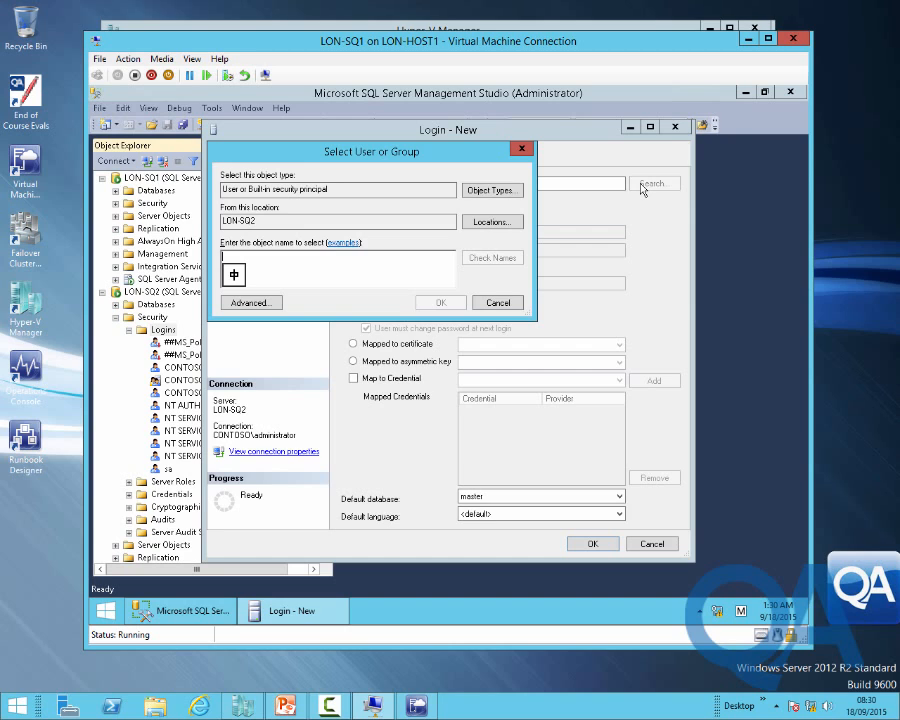
type("ymn")
left_click(492, 221)
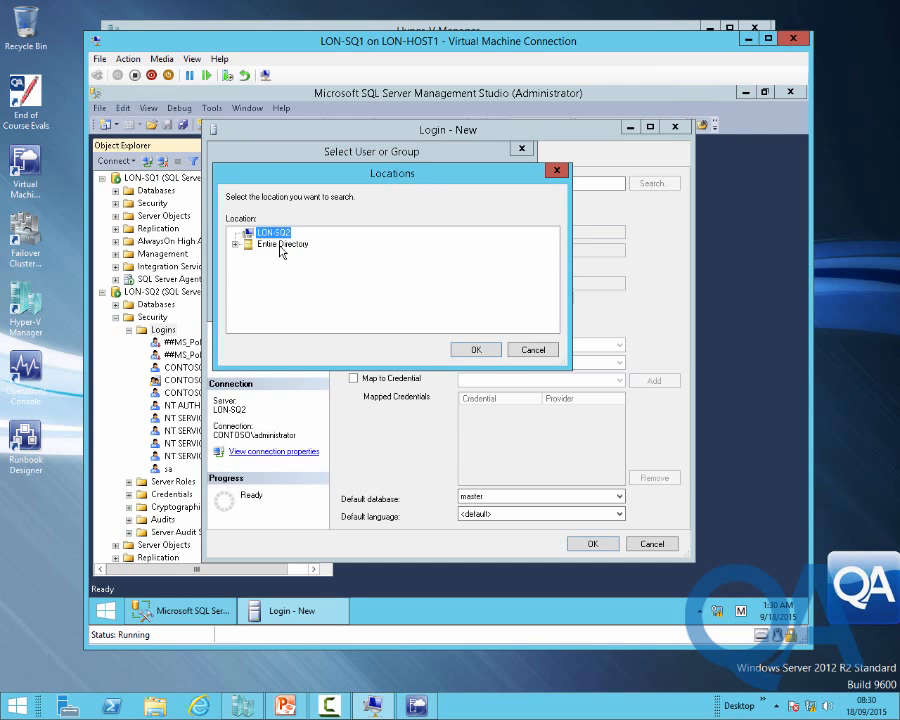
left_click(283, 244)
left_click(476, 349)
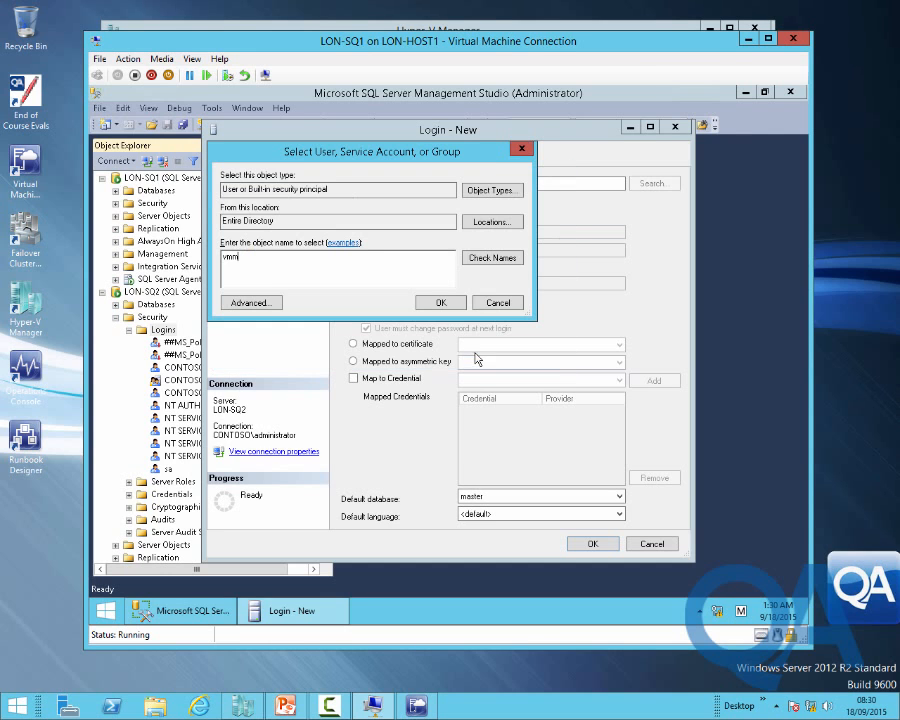
left_click(492, 257)
left_click(442, 304)
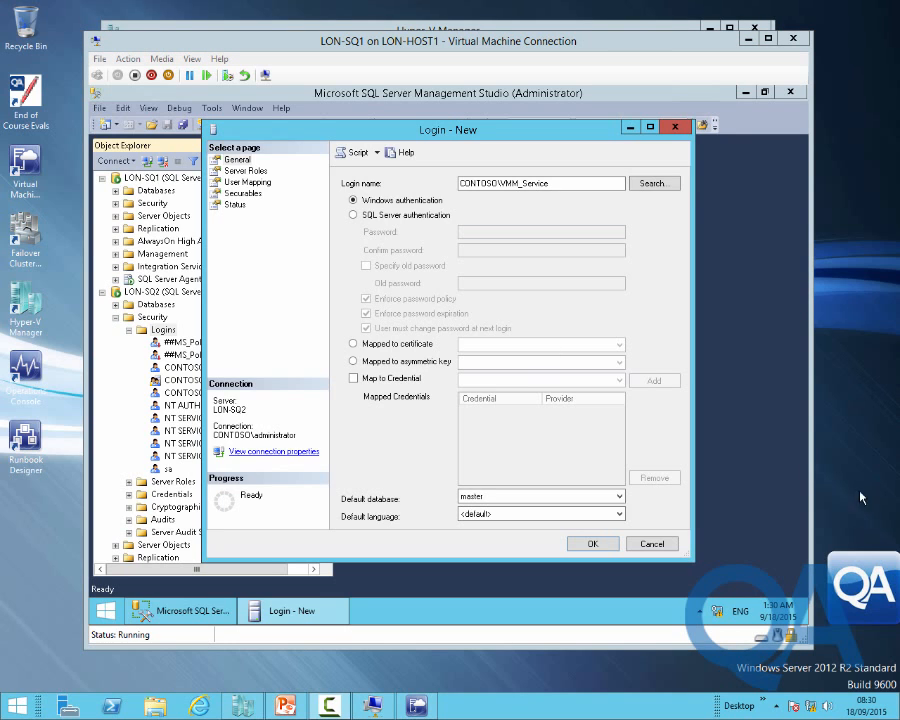
left_click(247, 182)
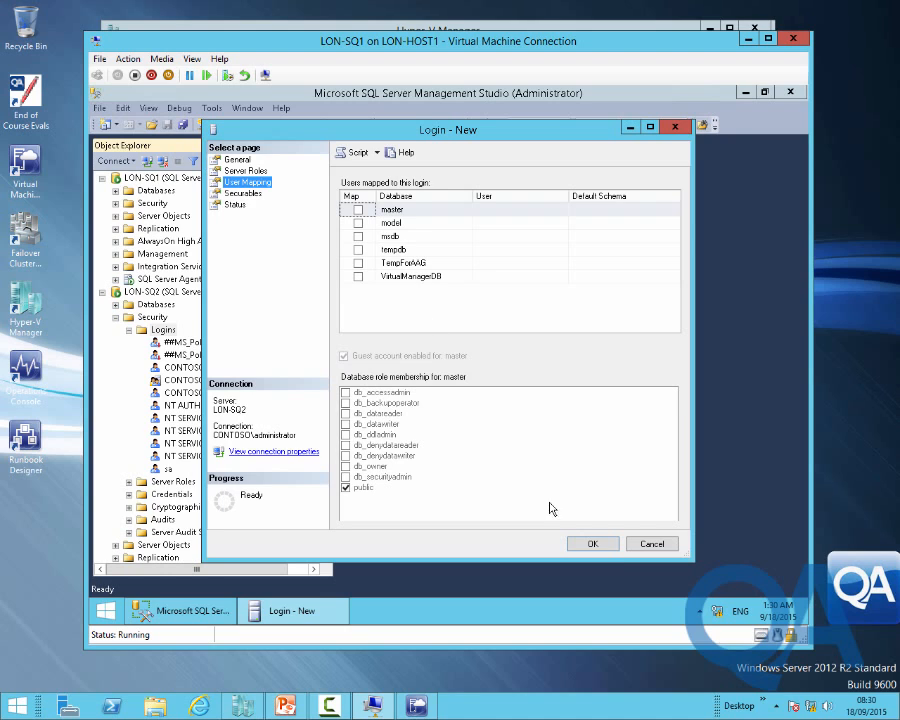
left_click(598, 545)
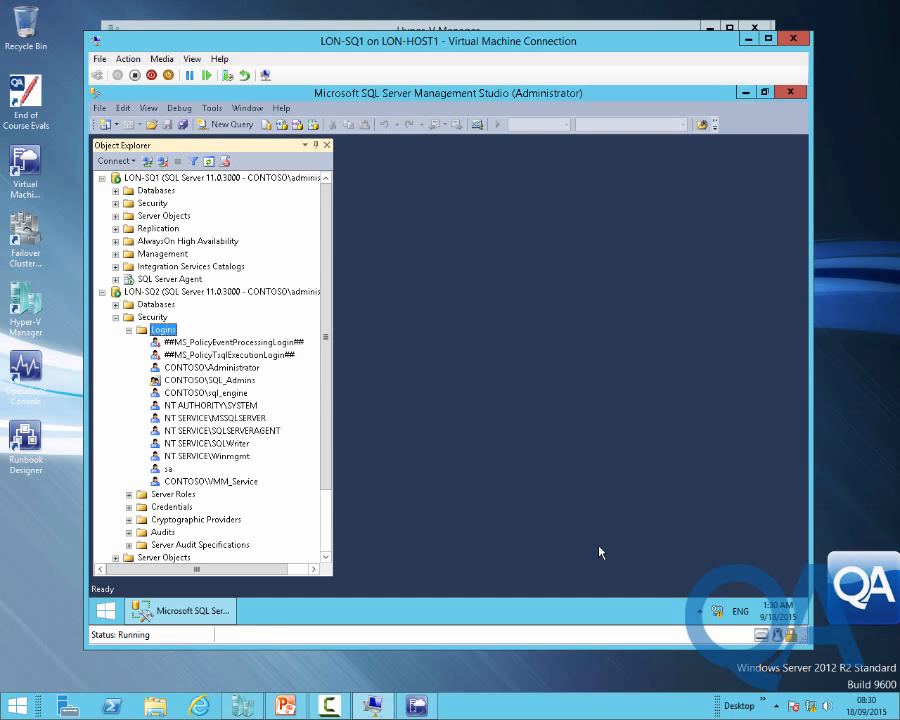
Collapse LON-SQ2 Security and expand AlwaysOn High Availability down to LON-SQL-AAG's Availability Databases
left_click(116, 318)
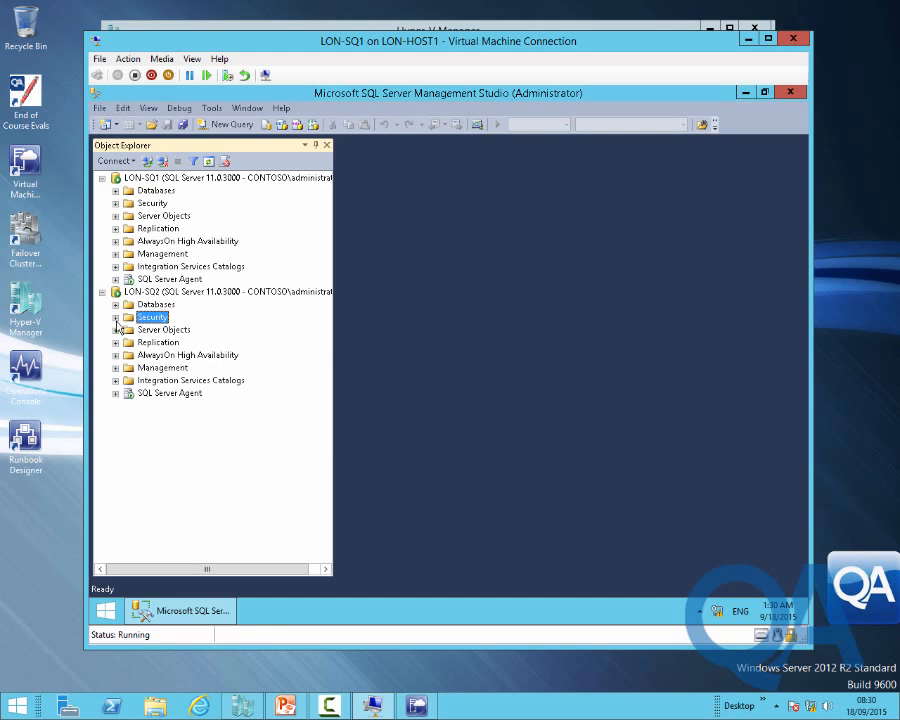
left_click(175, 356)
left_click(115, 355)
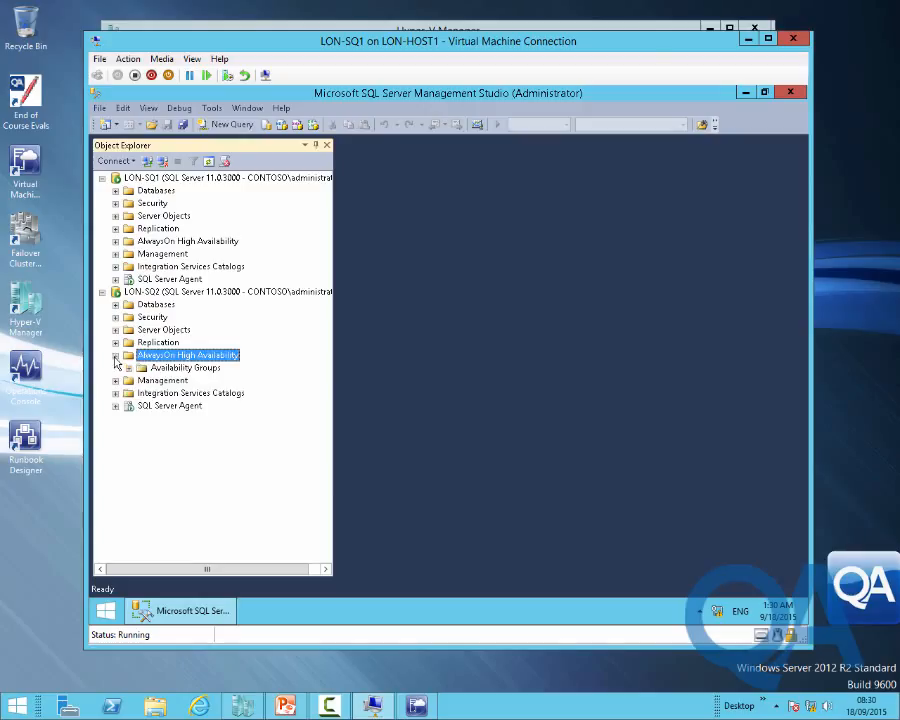
left_click(128, 367)
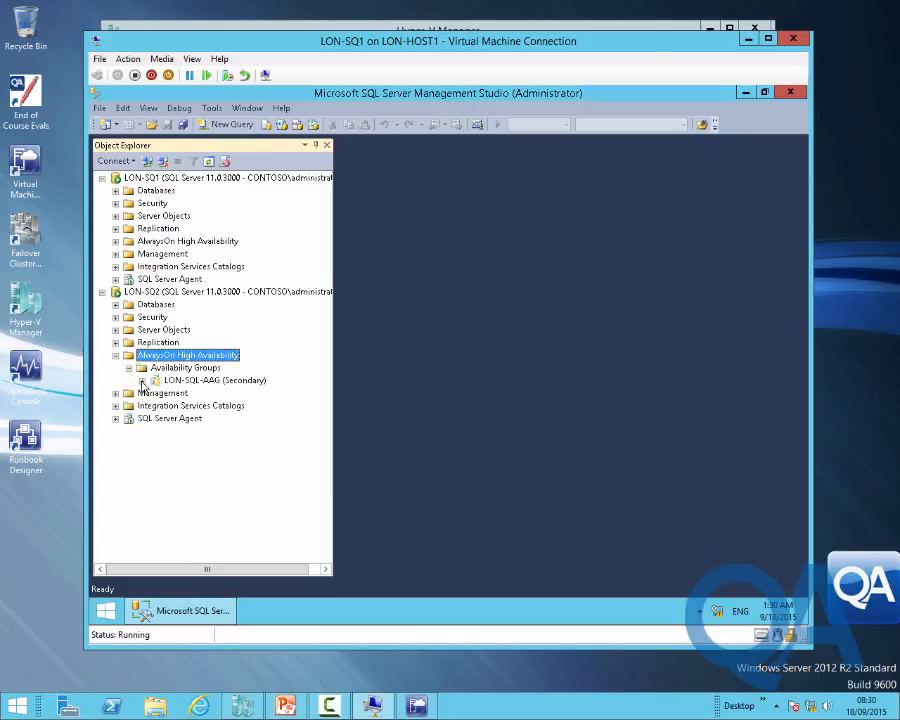
left_click(142, 381)
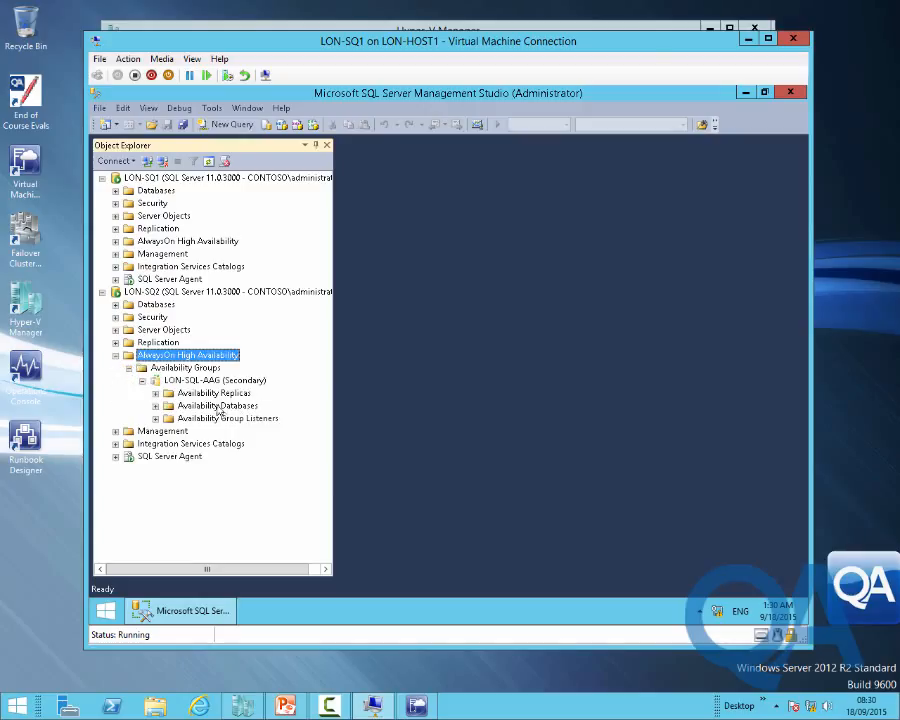
left_click(155, 406)
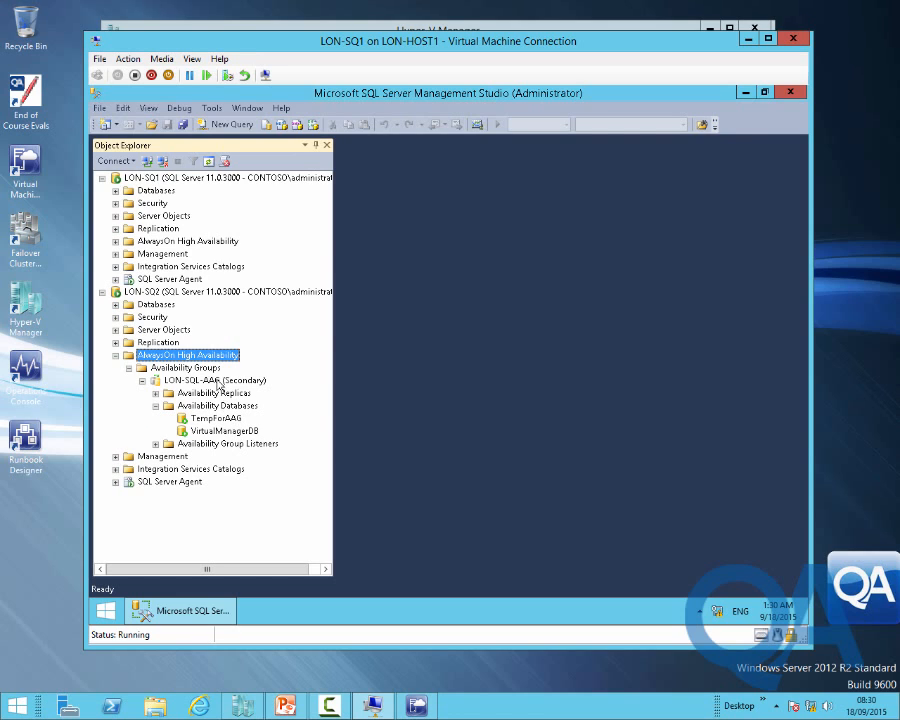
Run the Failover wizard on LON-SQL-AAG, making LON-SQ2 the primary replica
right_click(214, 381)
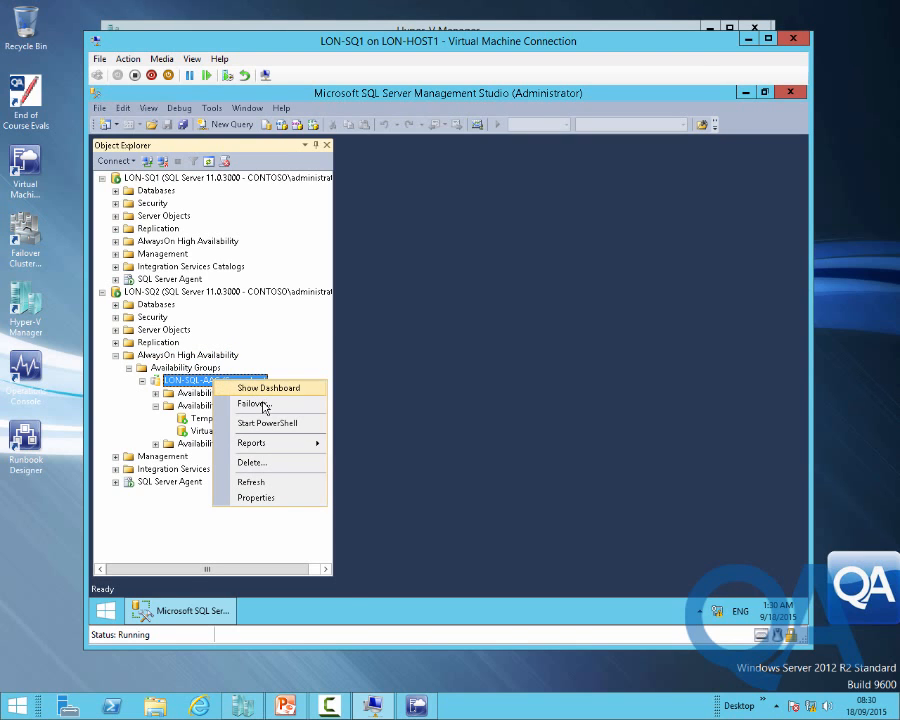
left_click(262, 405)
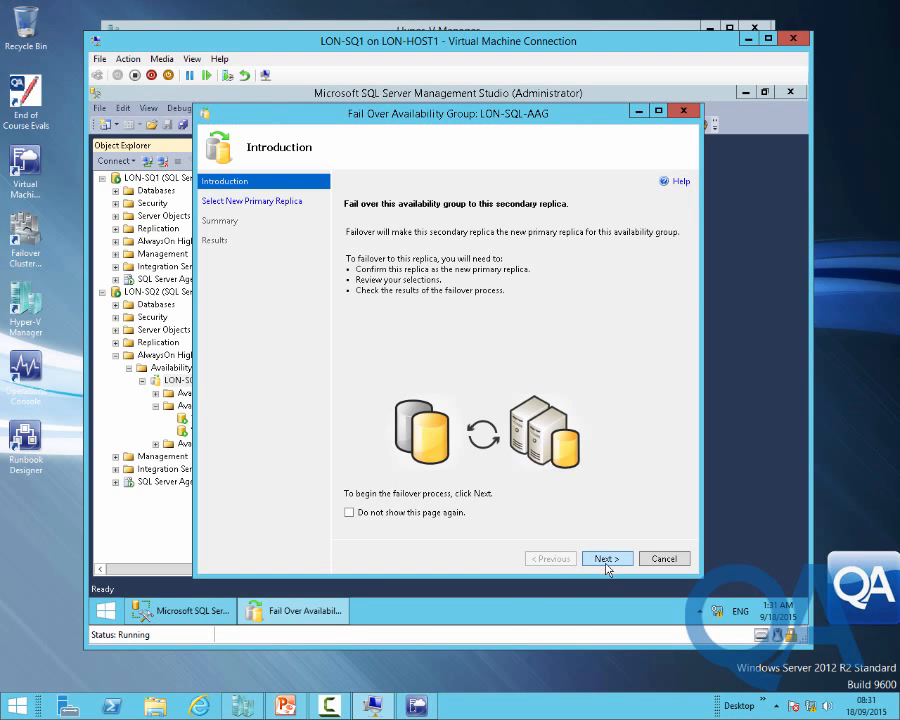
left_click(606, 560)
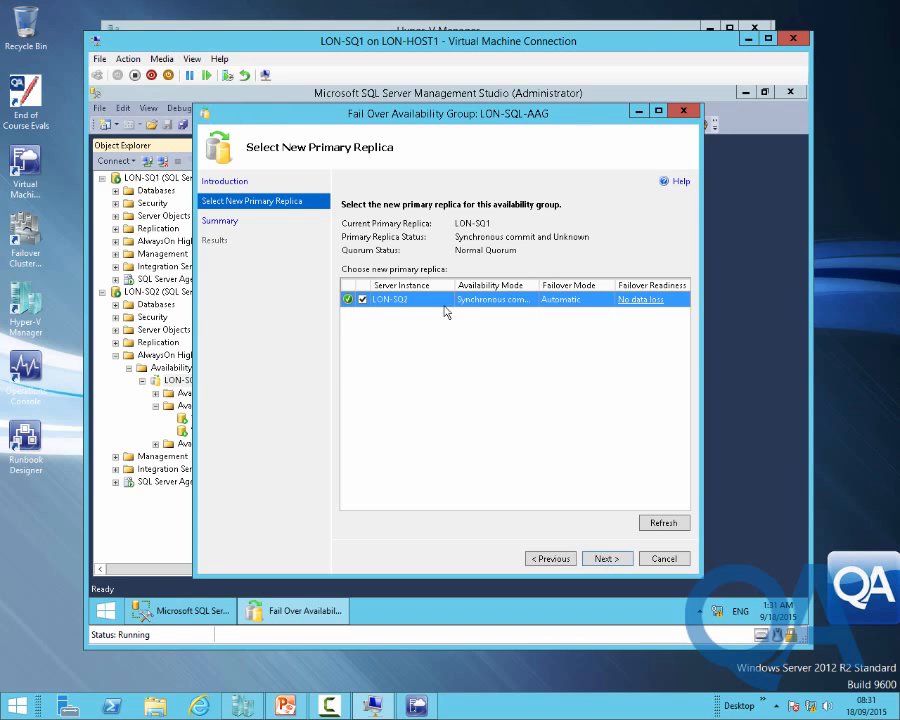
left_click(612, 563)
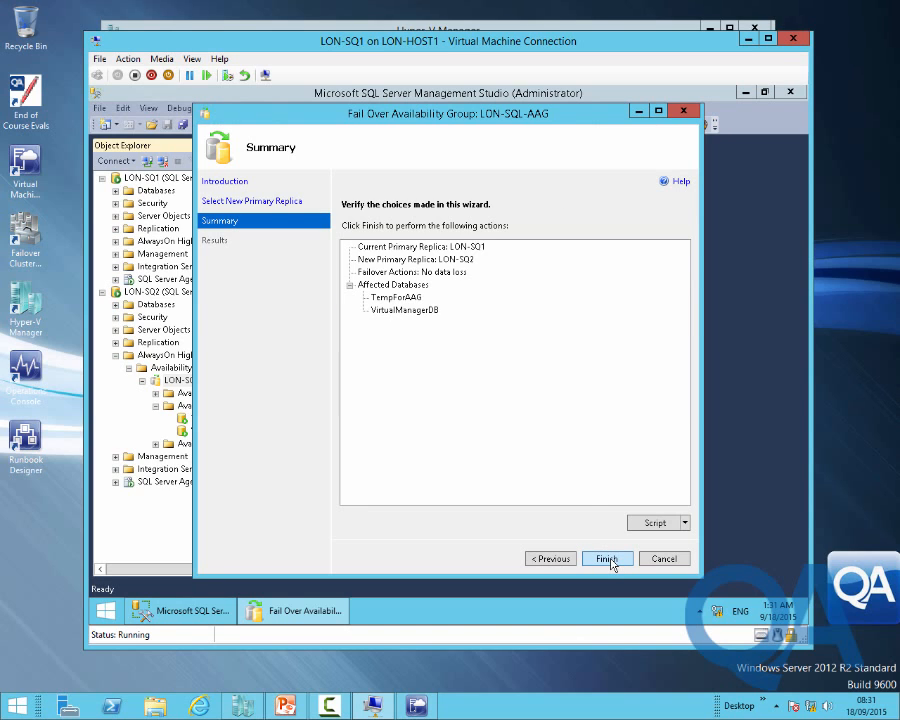
left_click(608, 559)
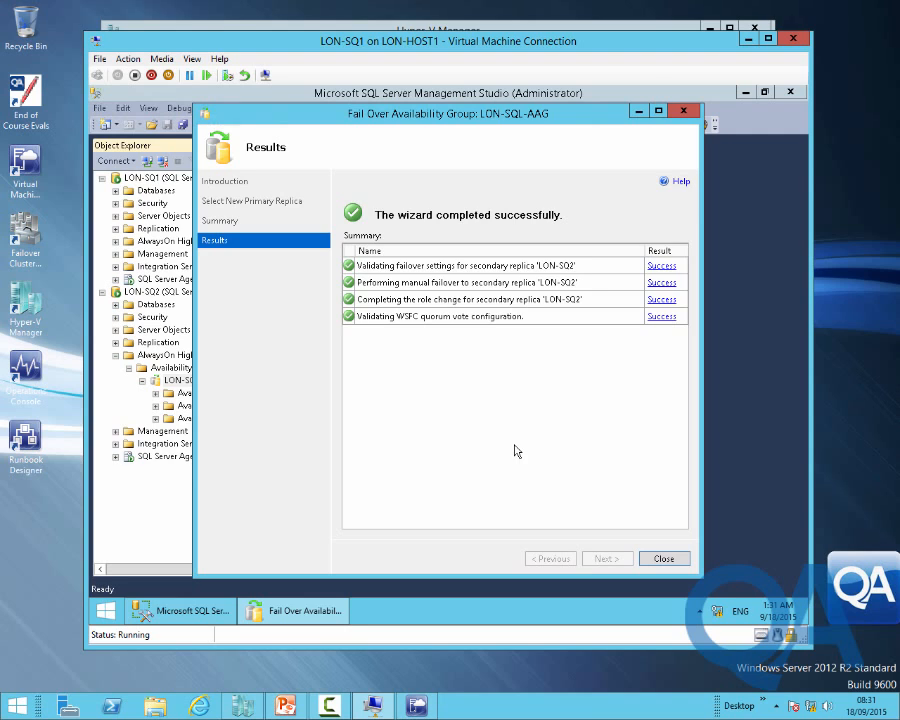
left_click(662, 559)
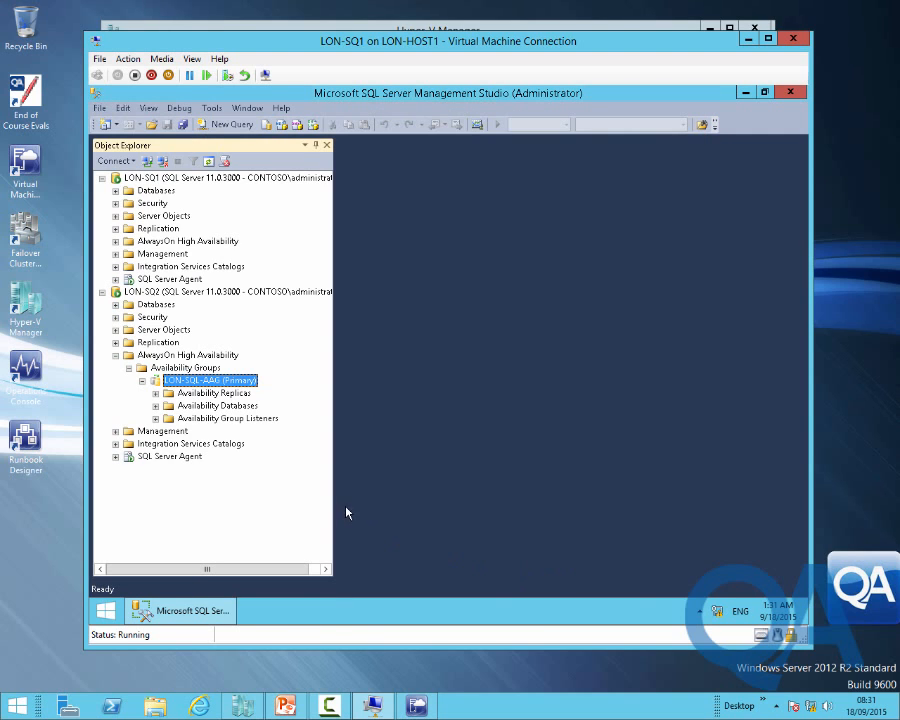
Open LON-SQ2's VMM_Service login properties and verify its VirtualManagerDB mapping as VMMServer, dbo schema
left_click(216, 406)
left_click(156, 407)
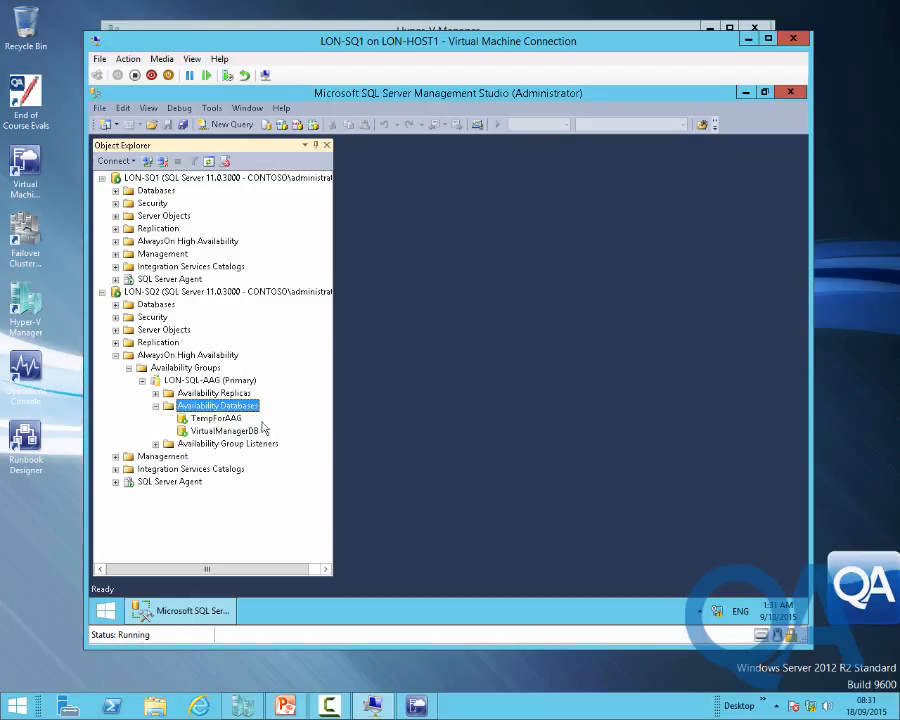
left_click(155, 407)
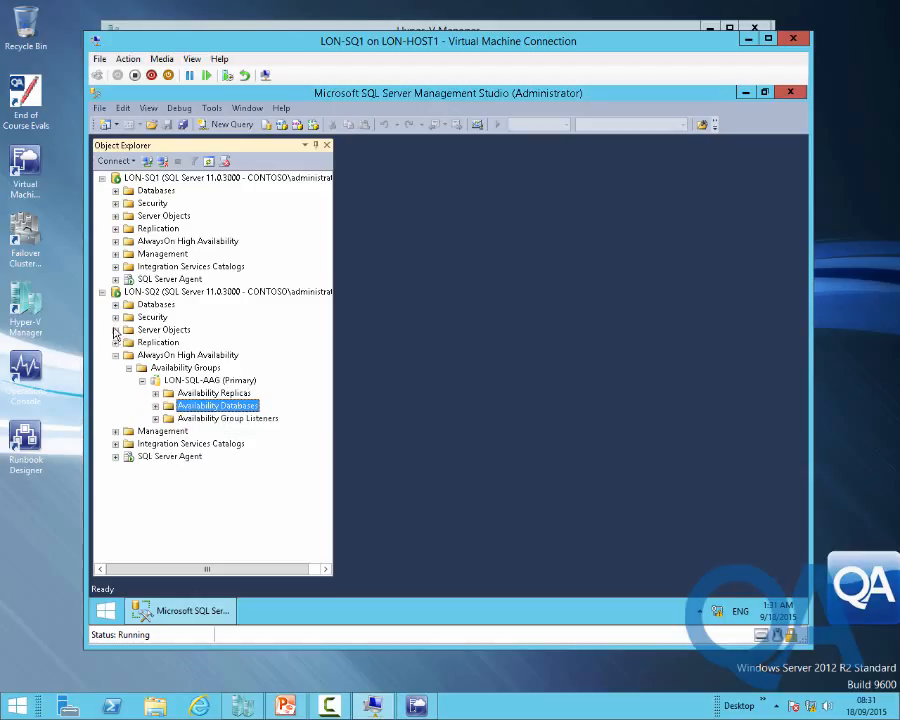
double_click(156, 319)
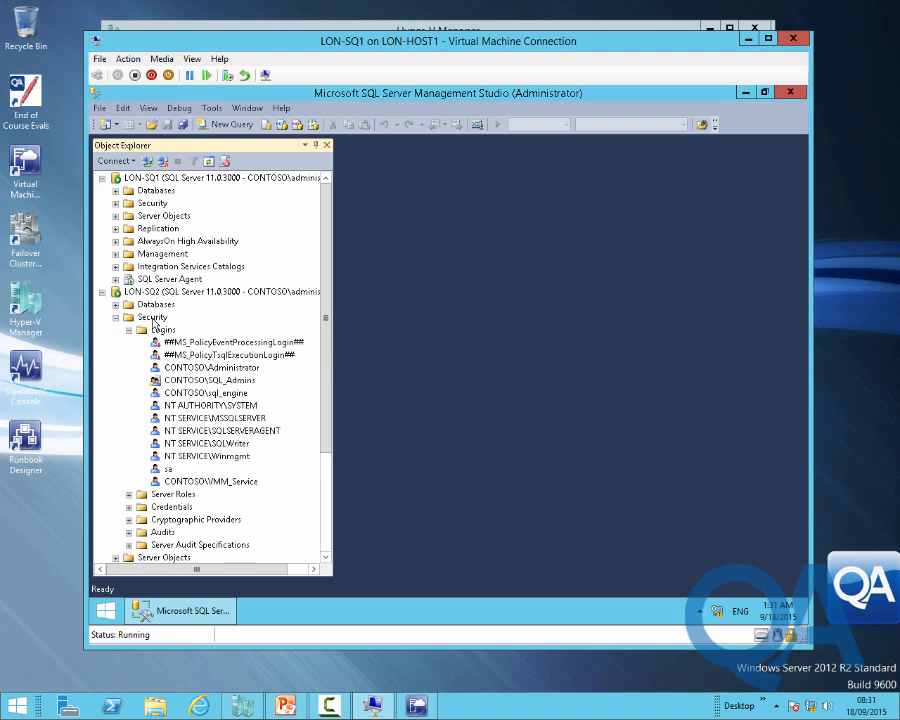
double_click(233, 481)
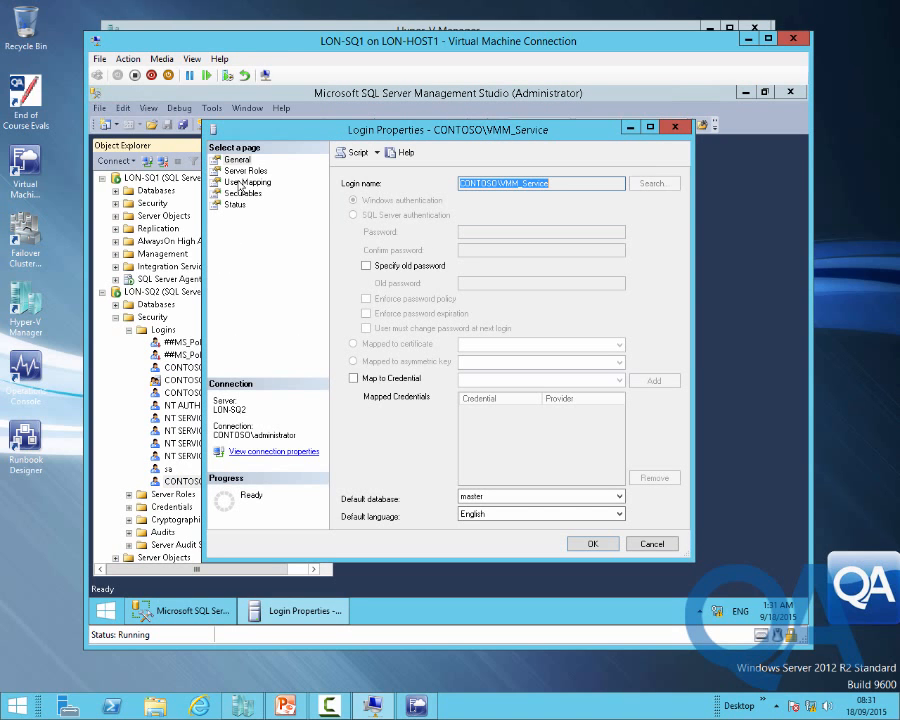
left_click(242, 182)
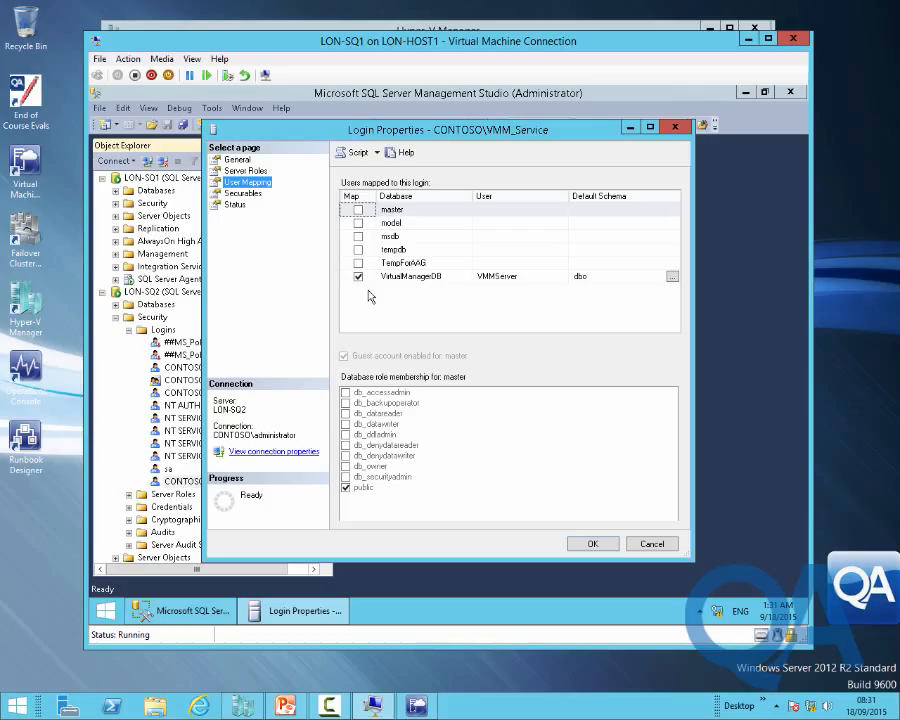
left_click(652, 543)
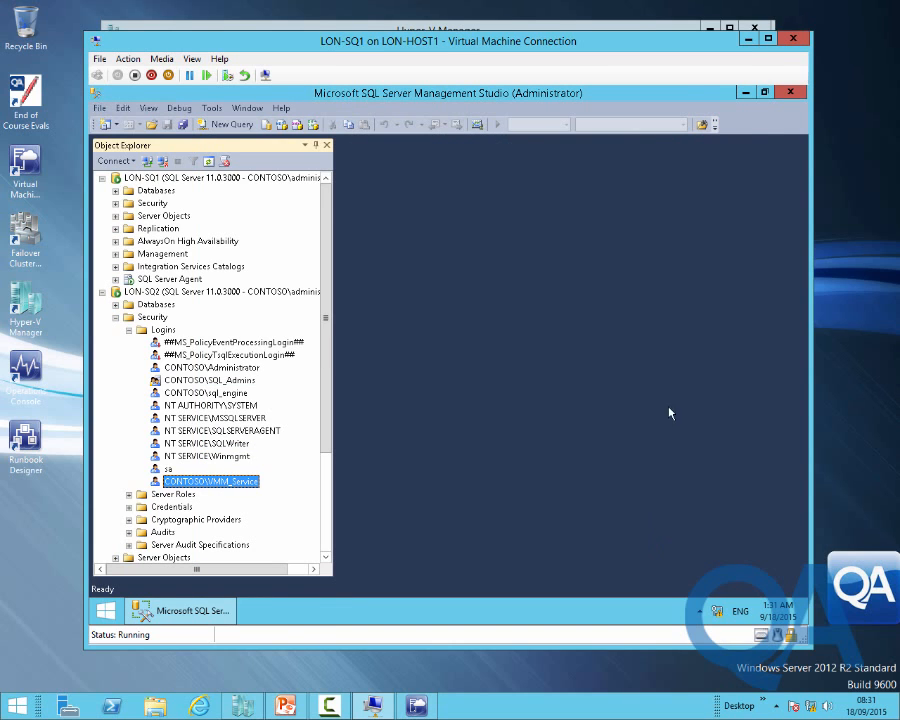
left_click(117, 320)
Start a failover of LON-SQL-AAG (Primary) with LON-SQ1 as the new primary replica
left_click(239, 381)
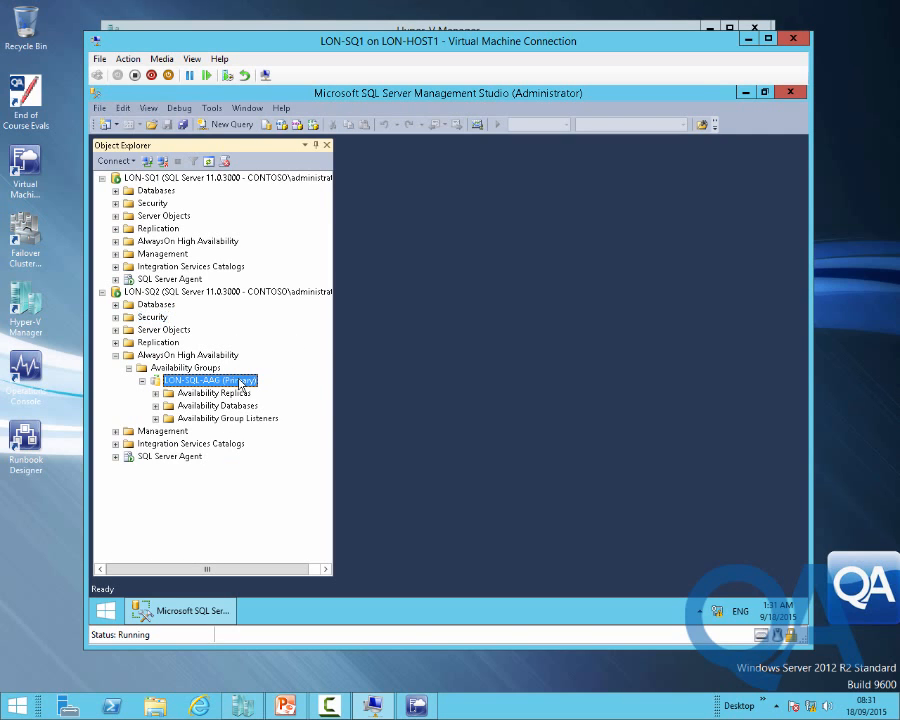
right_click(239, 382)
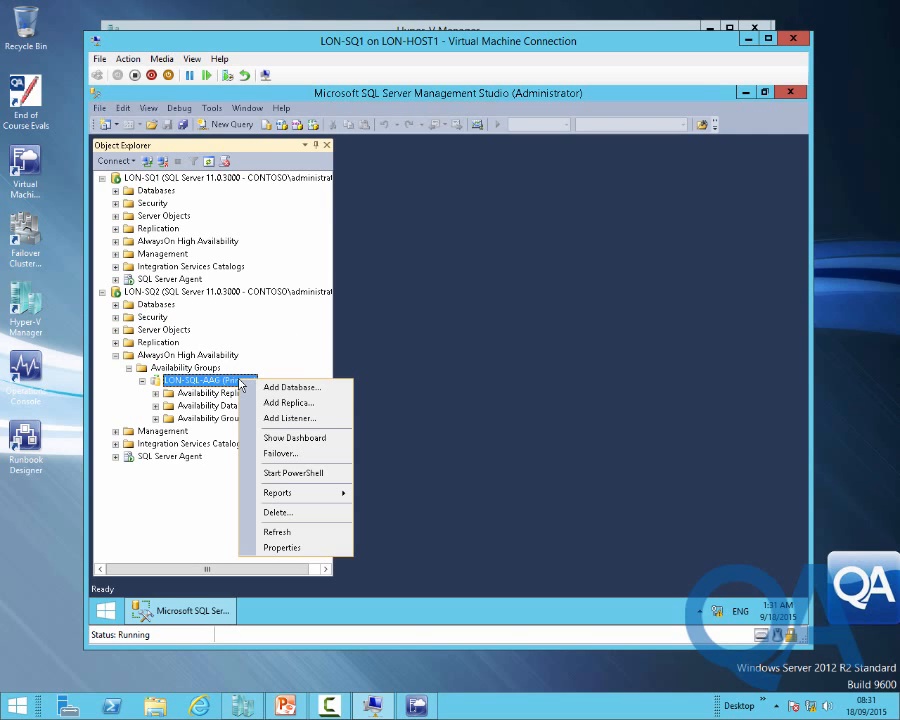
left_click(299, 455)
left_click(606, 557)
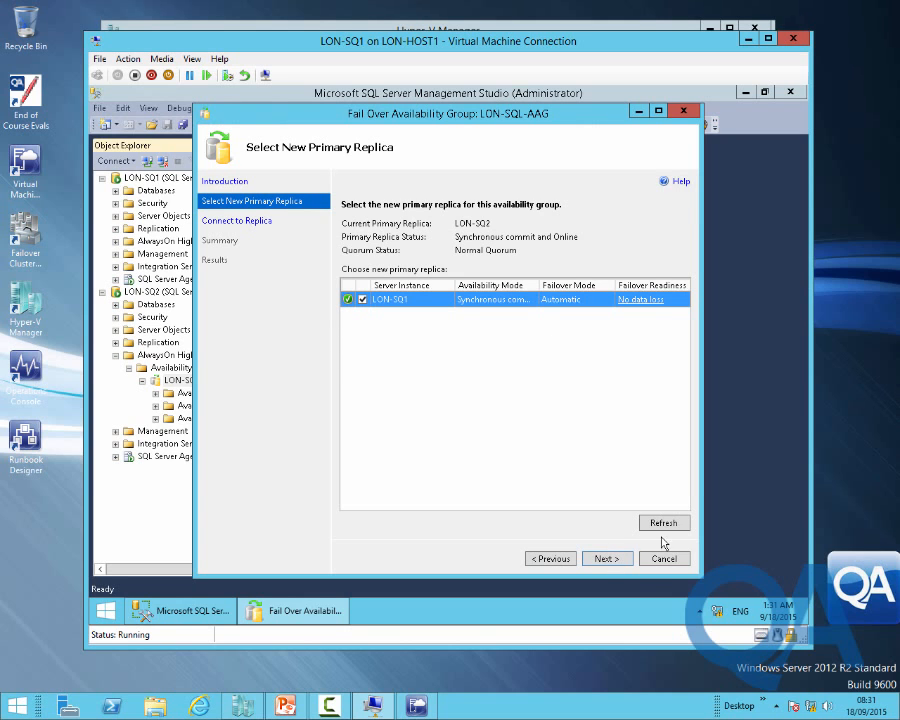
left_click(608, 558)
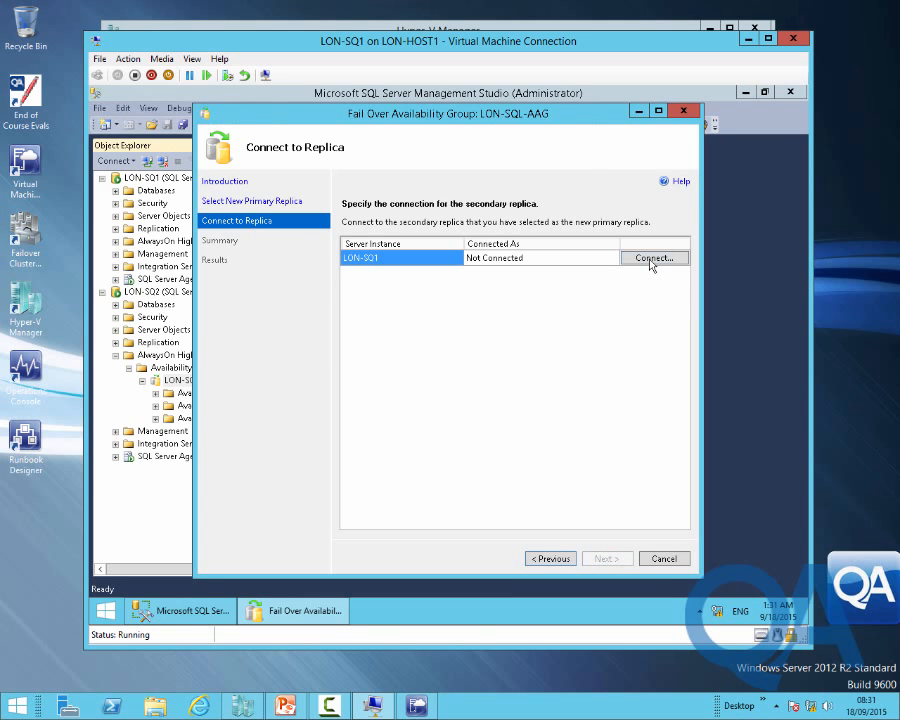
Connect to LON-SQ1, complete the failover back, and close Management Studio
left_click(654, 258)
left_click(381, 370)
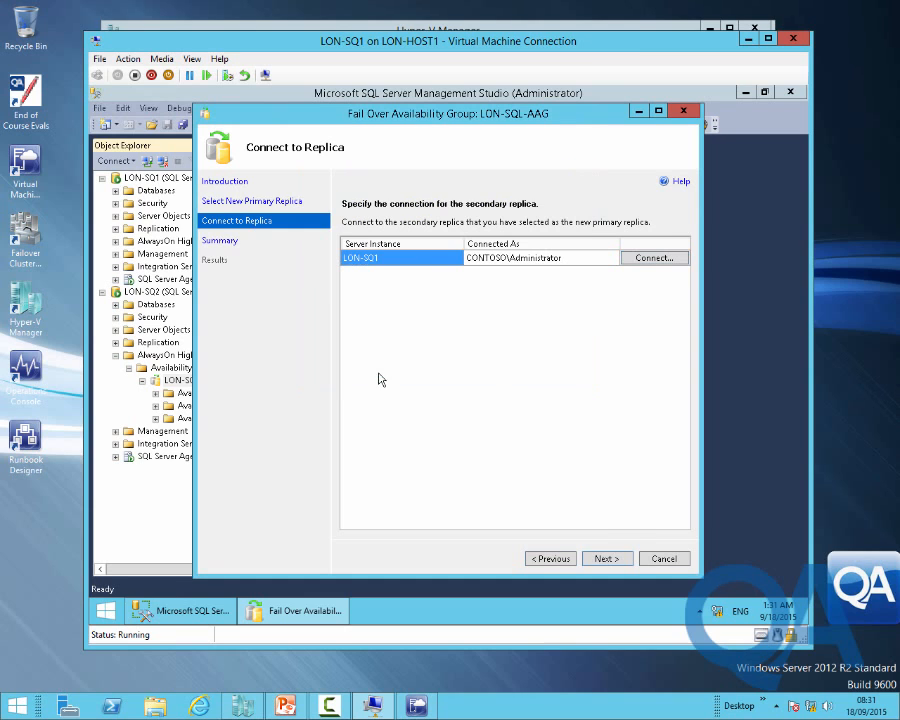
left_click(606, 561)
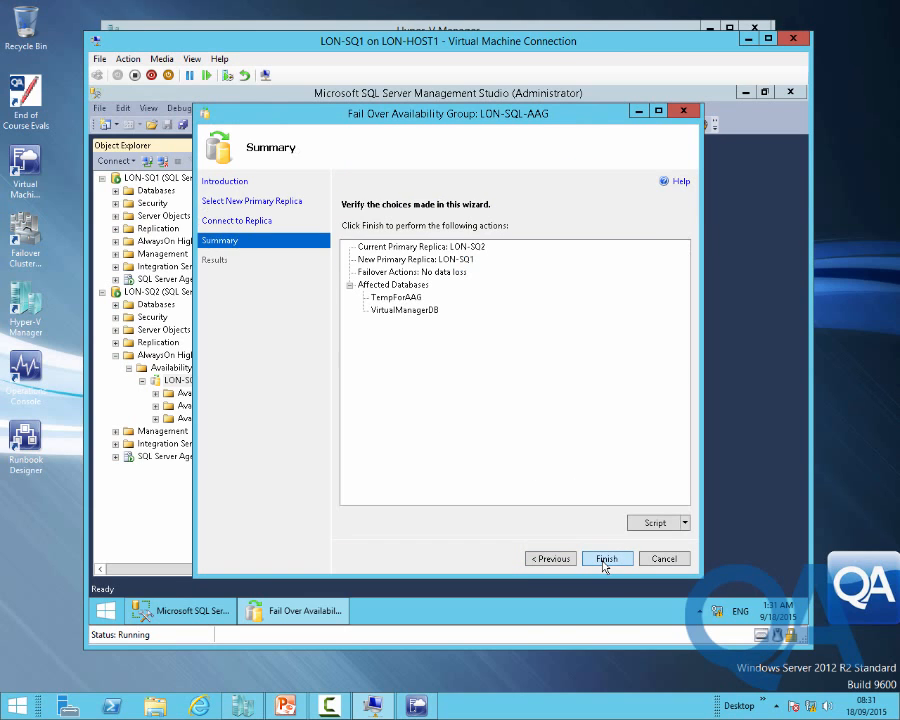
left_click(605, 561)
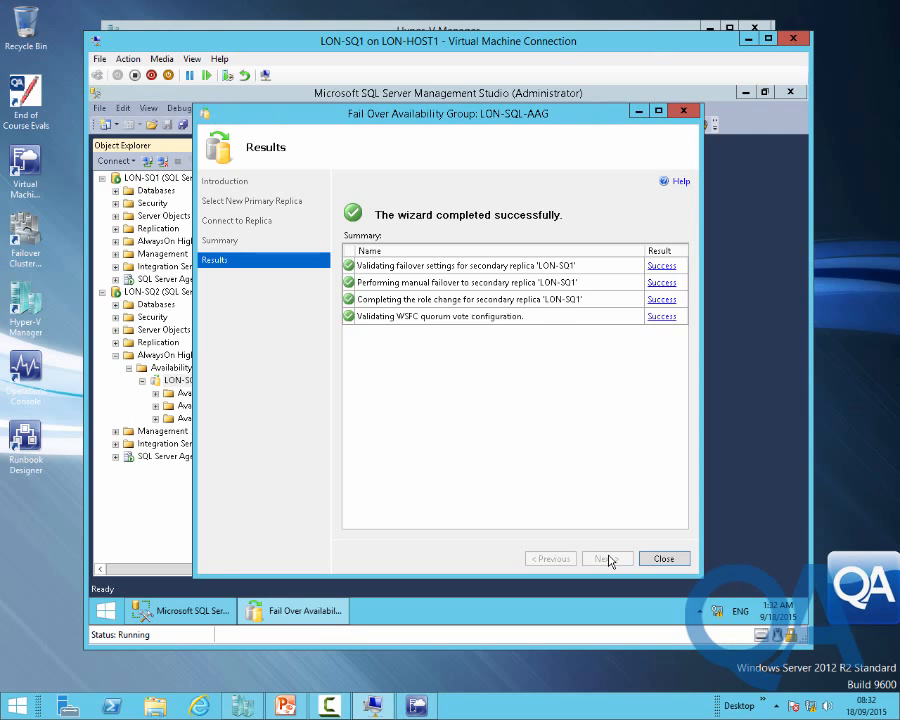
left_click(676, 560)
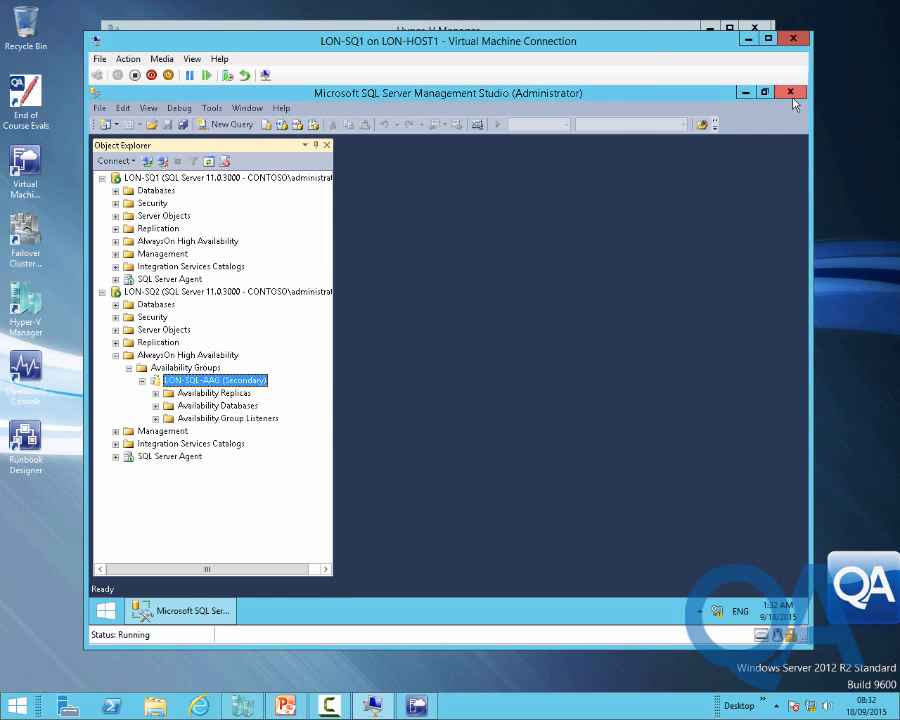
left_click(791, 92)
Close the LON-SQ1 VM window, minimize Hyper-V Manager, and bring up the VMM console
left_click(792, 38)
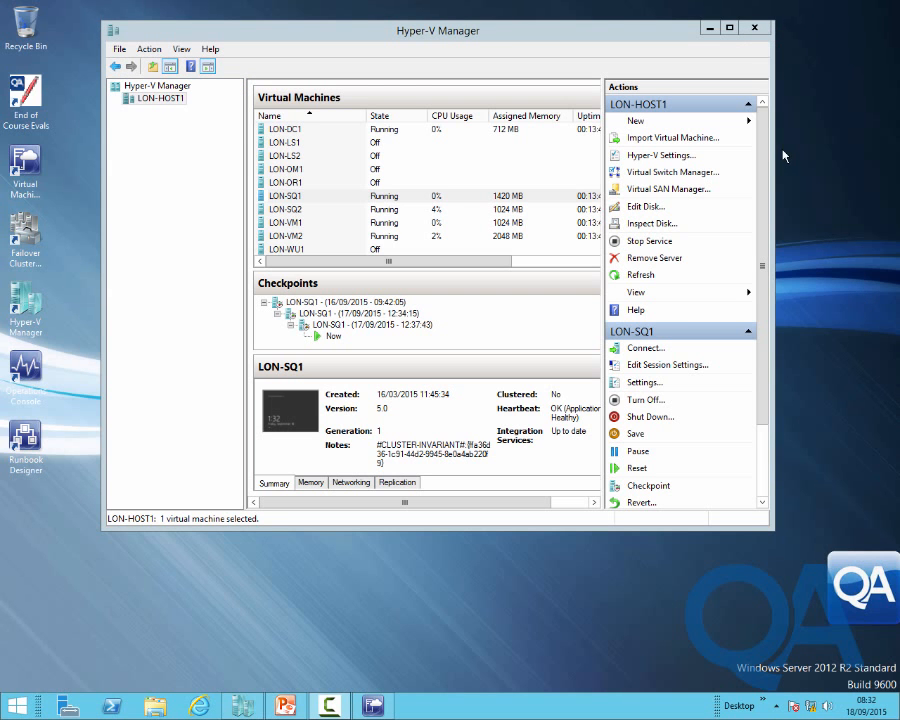
left_click(709, 28)
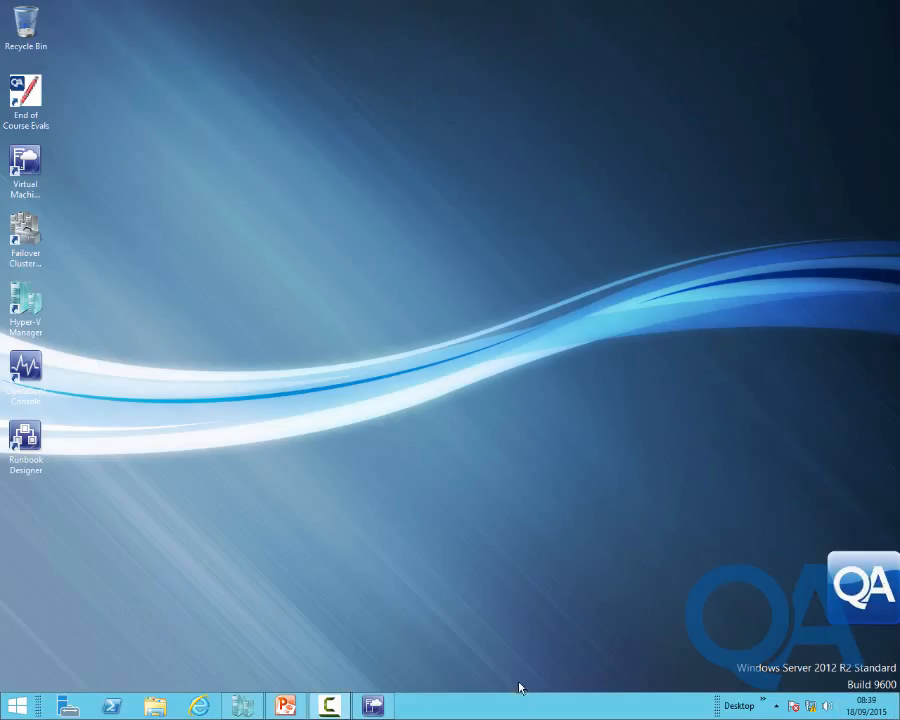
left_click(373, 706)
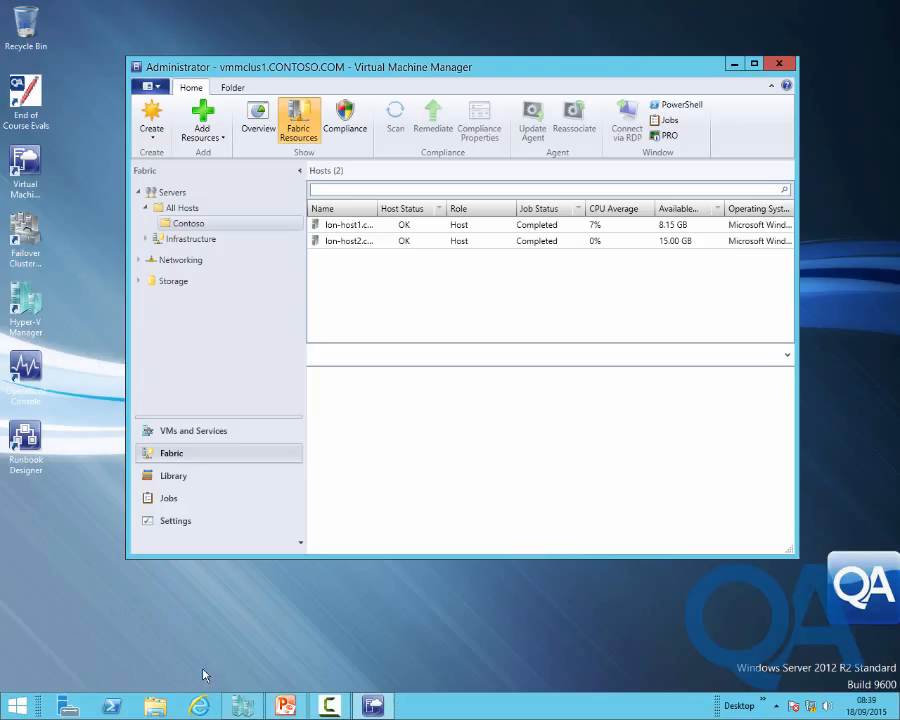
Add a new logical switch to lon-host2 in its Virtual Switches properties
left_click(357, 240)
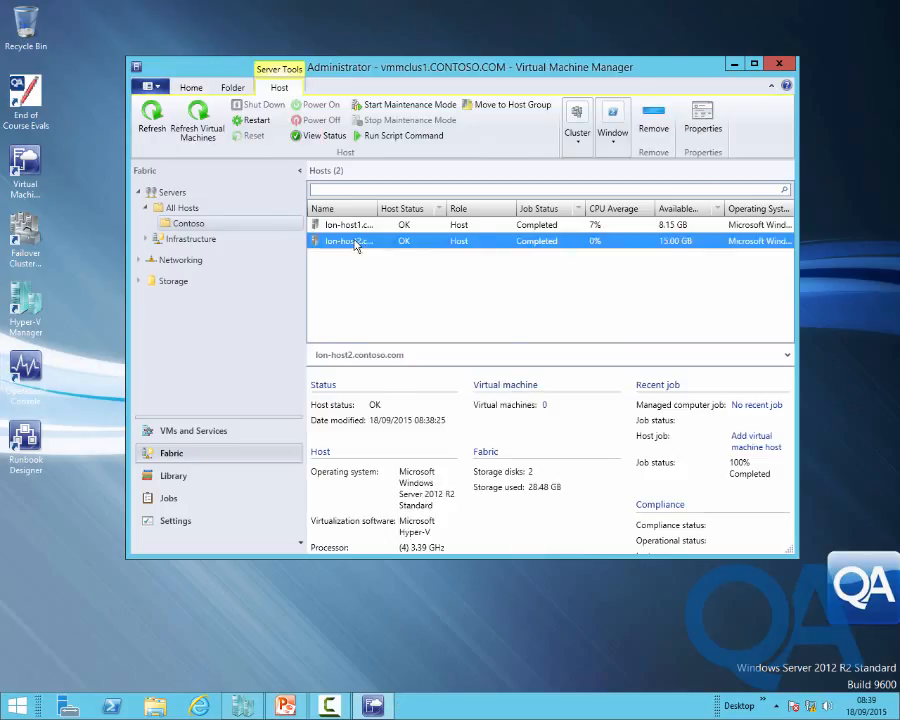
right_click(357, 241)
left_click(412, 594)
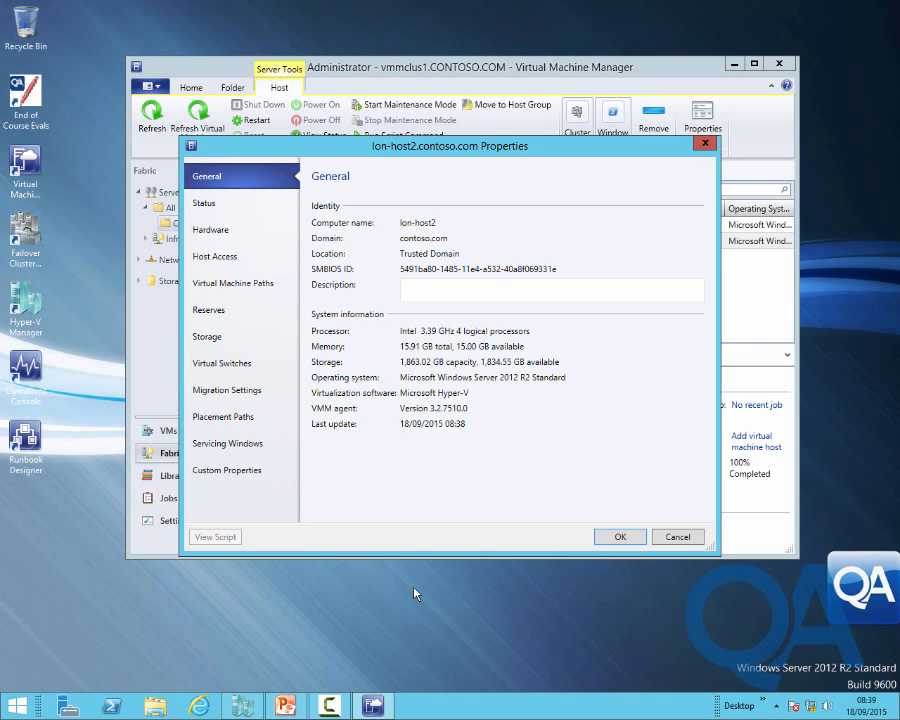
left_click(233, 366)
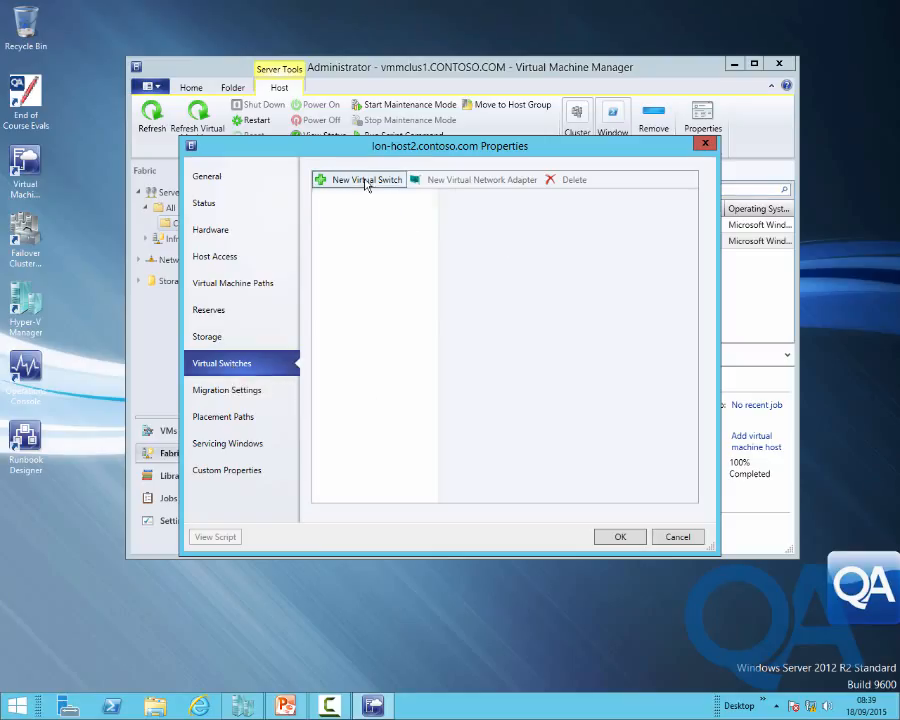
left_click(366, 180)
left_click(366, 199)
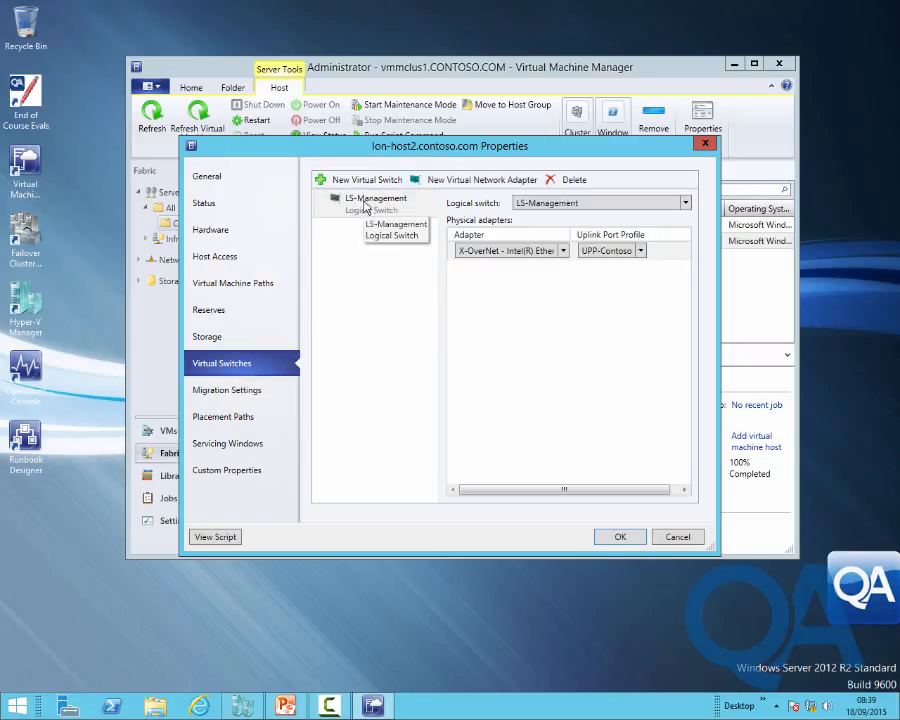
Add a 'Management' virtual adapter classified as Host management and apply despite connectivity warning
left_click(469, 180)
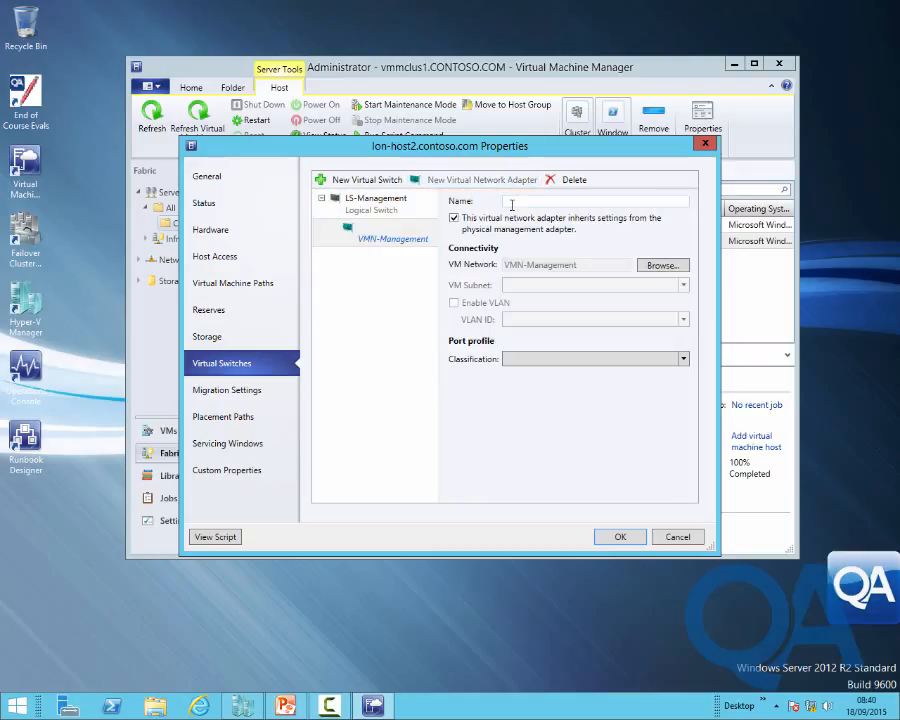
type("Management")
left_click(576, 359)
left_click(569, 391)
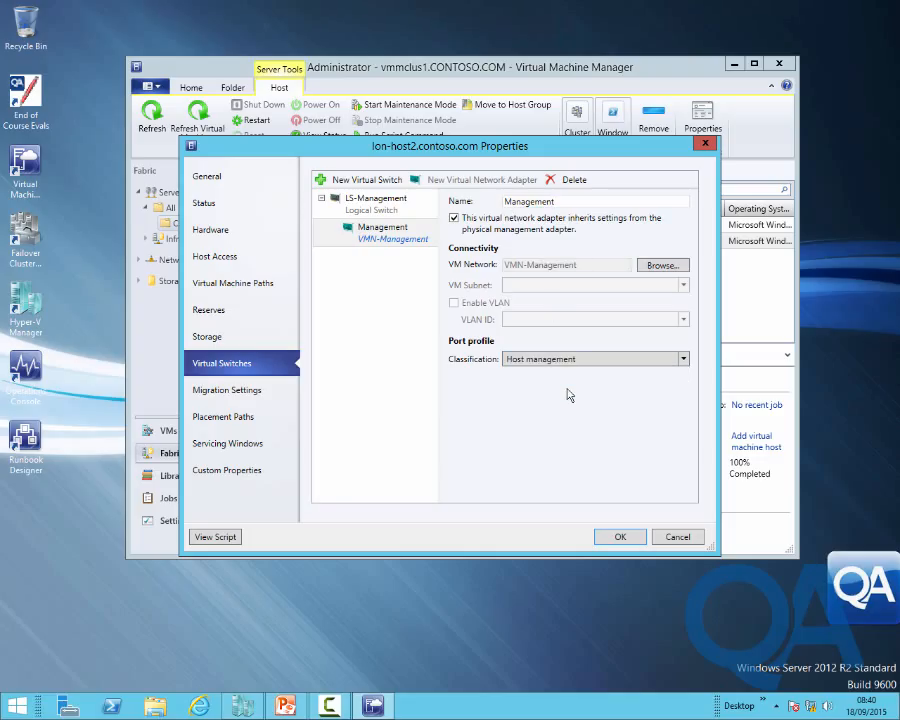
left_click(617, 540)
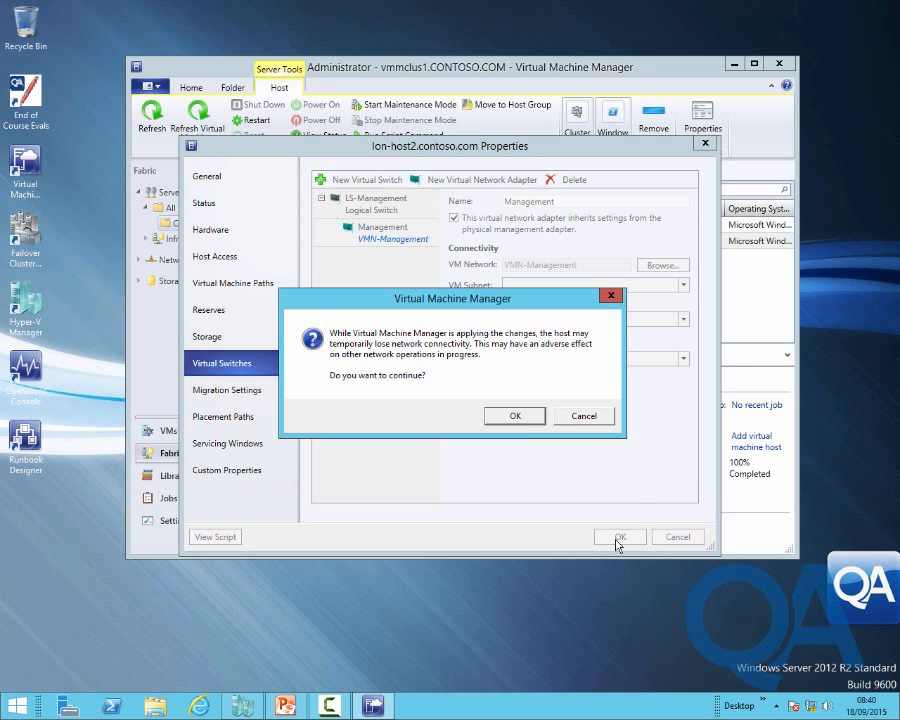
left_click(516, 416)
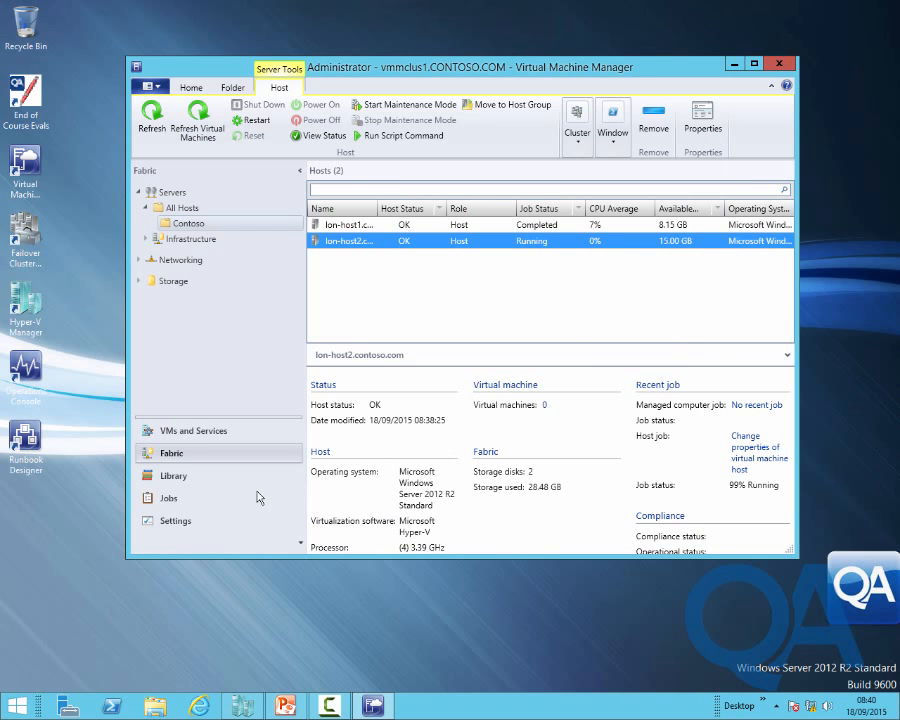
Read the Error 12700 details of lon-host2's 'Change properties of virtual machine host' job, then return to the Fabric hosts list
left_click(170, 501)
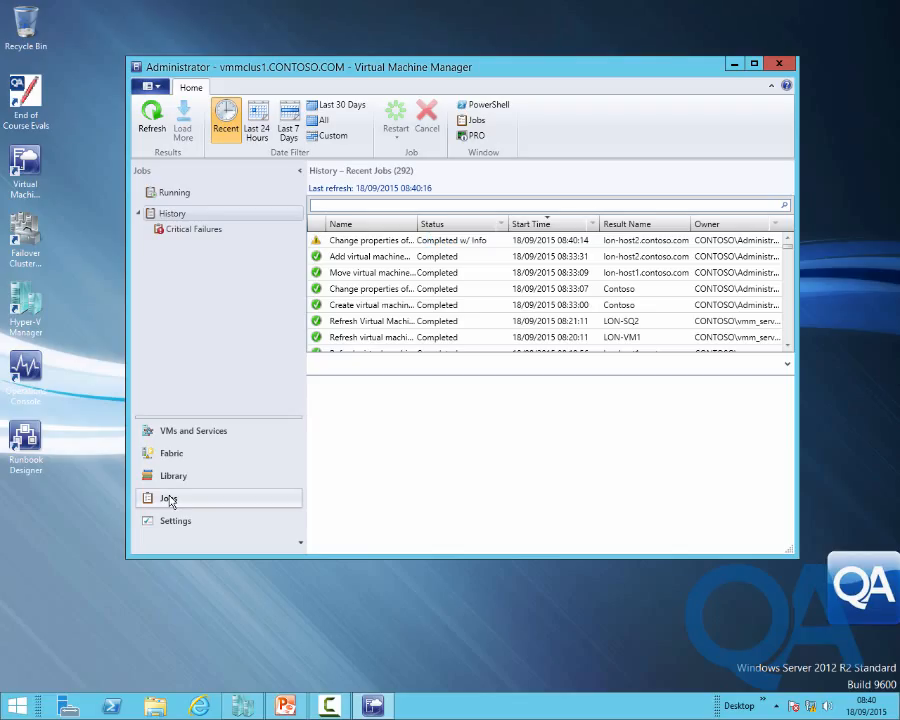
left_click(402, 242)
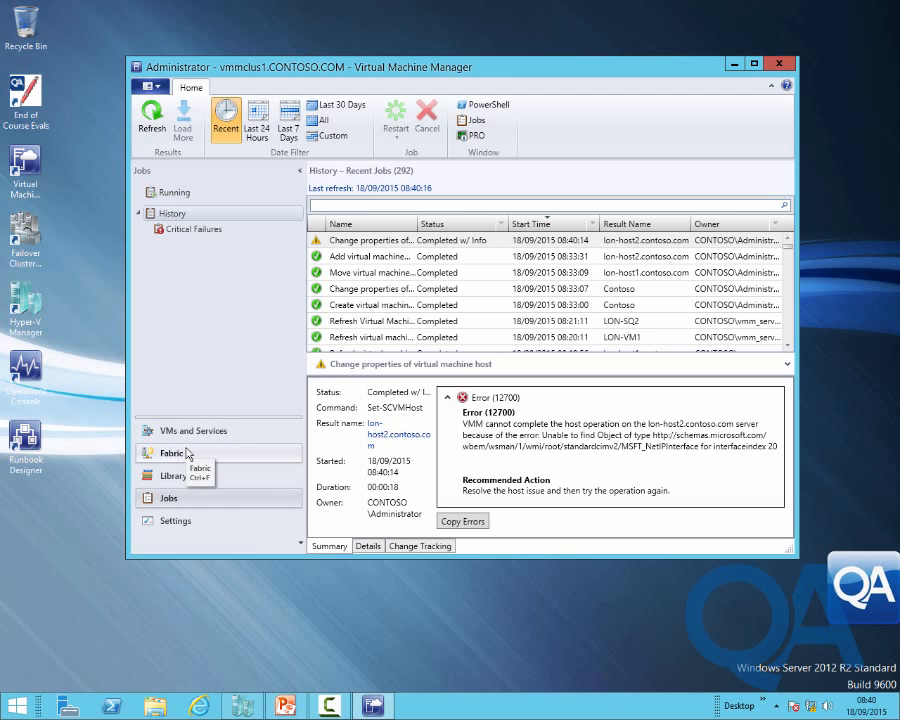
left_click(187, 453)
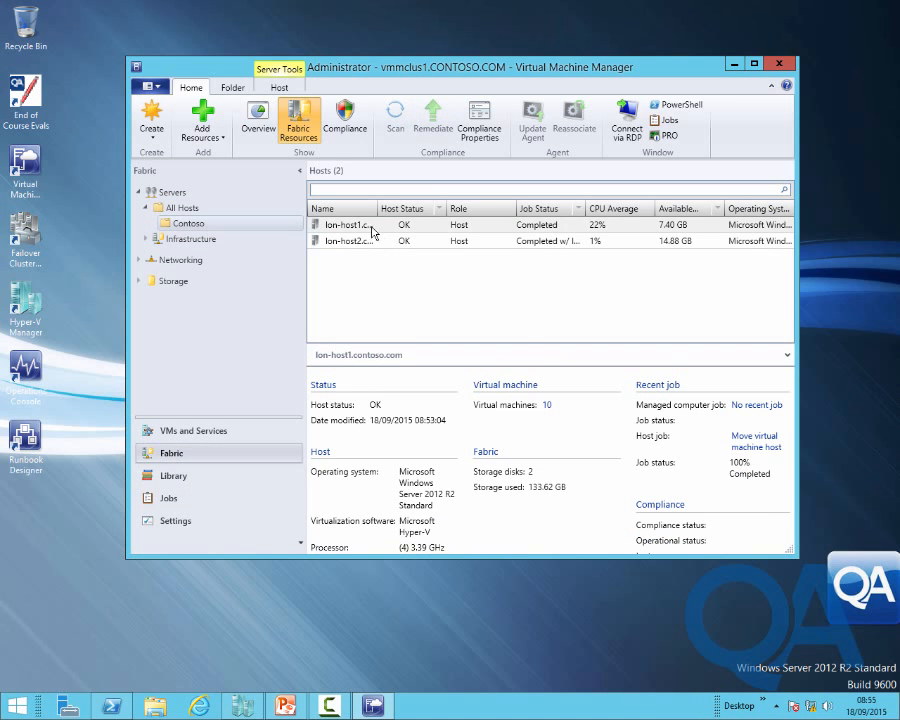
Refresh lon-host1 and lon-host2 and confirm both Refresh host jobs completed in Jobs
left_click(372, 231)
right_click(372, 231)
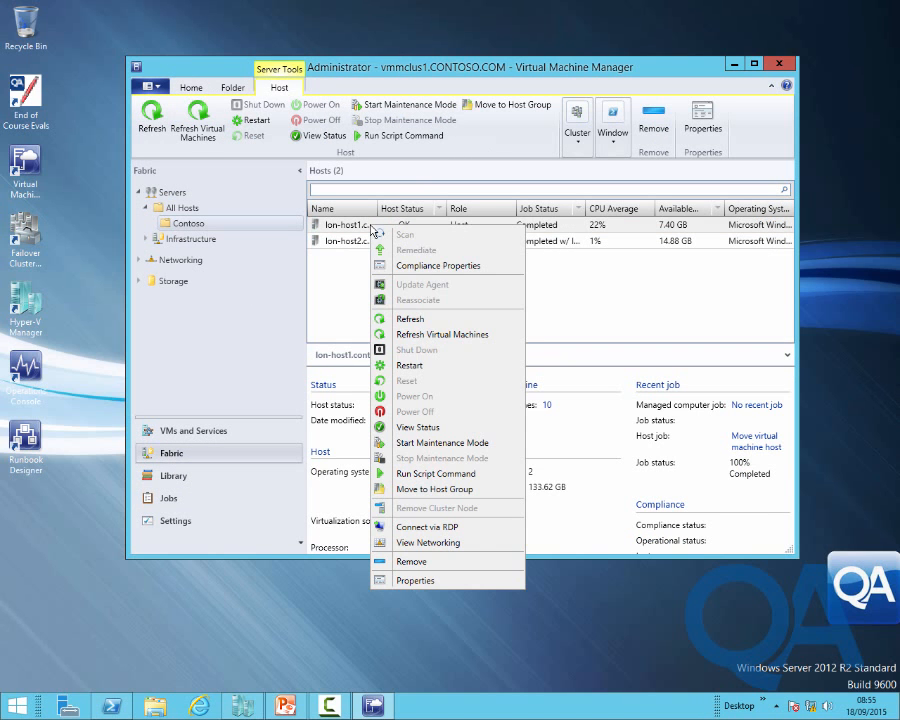
left_click(416, 318)
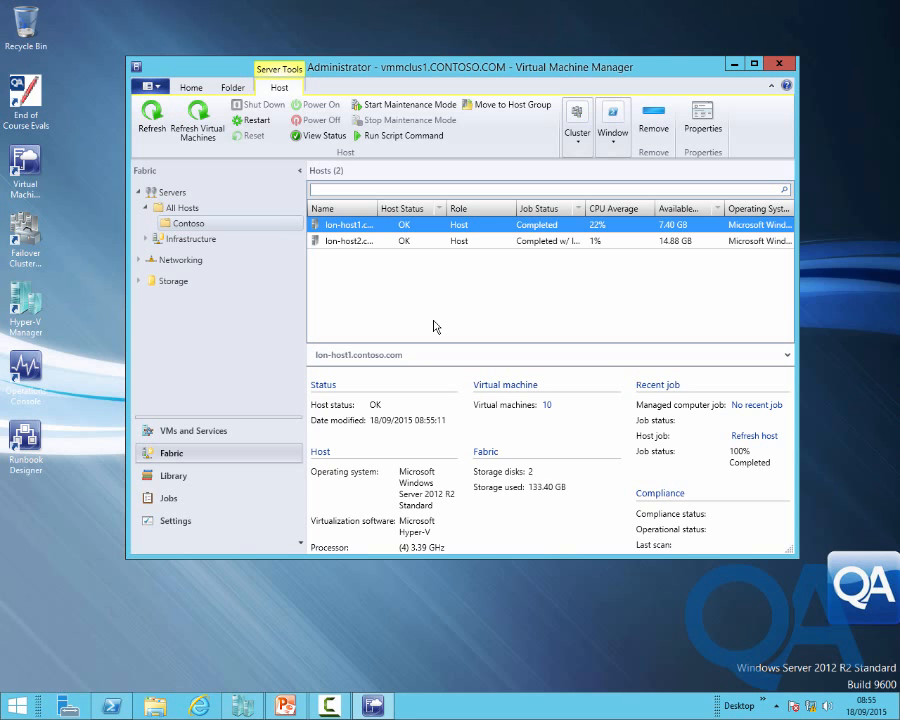
left_click(331, 242)
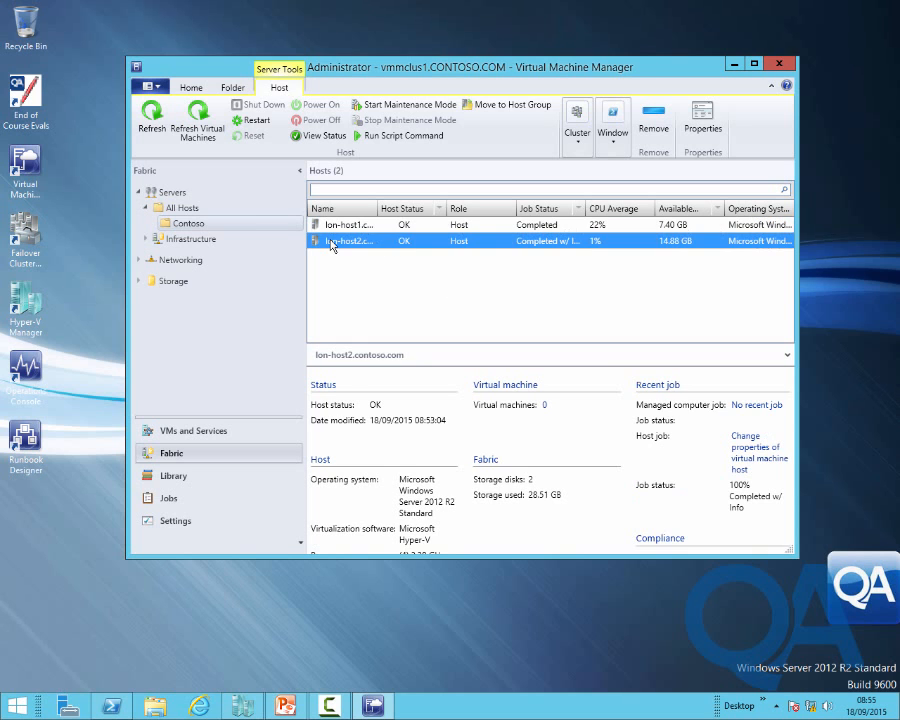
right_click(310, 240)
left_click(390, 346)
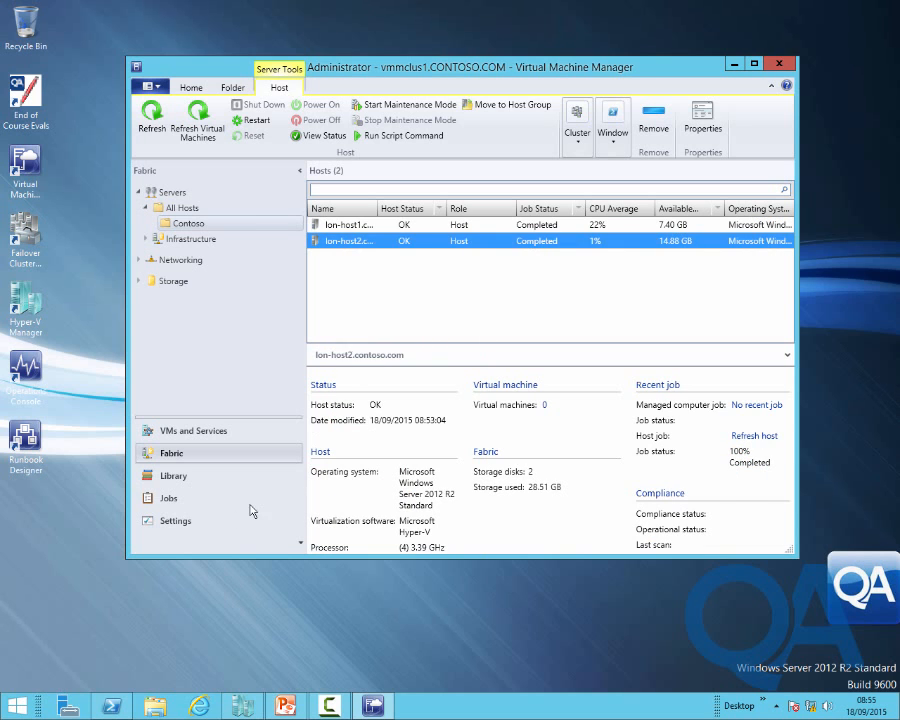
left_click(170, 499)
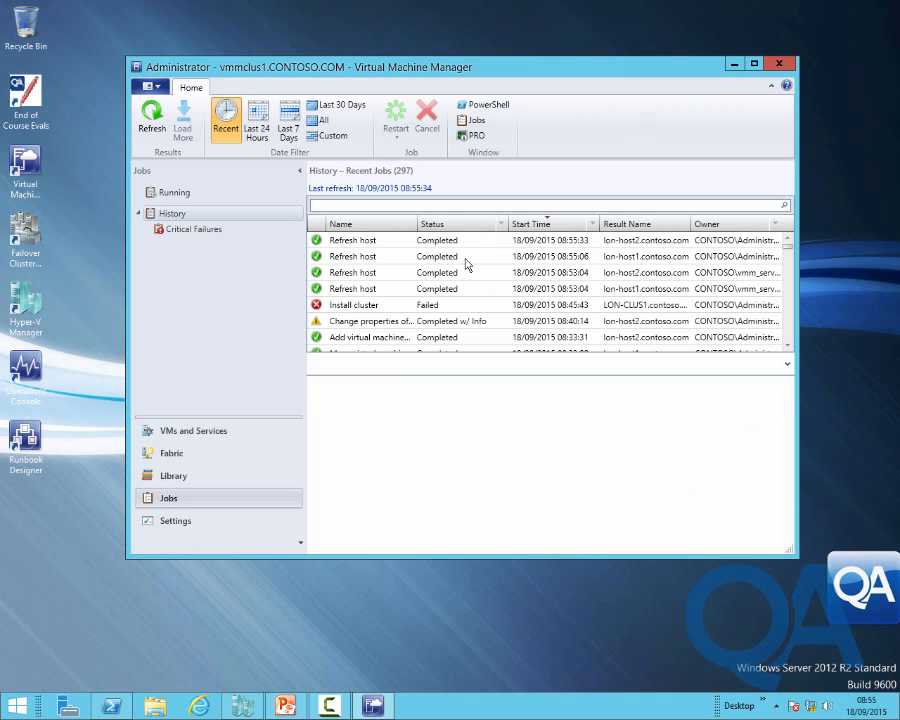
left_click(171, 457)
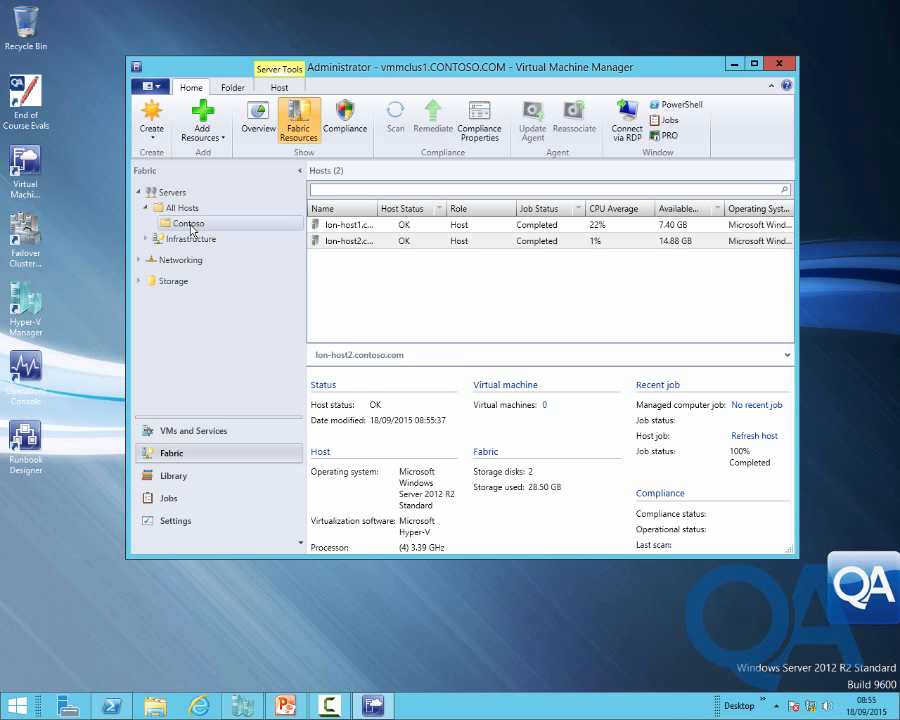
Start a new Hyper-V cluster named LON-CLUS1 using the Administrator Run As account
left_click(162, 146)
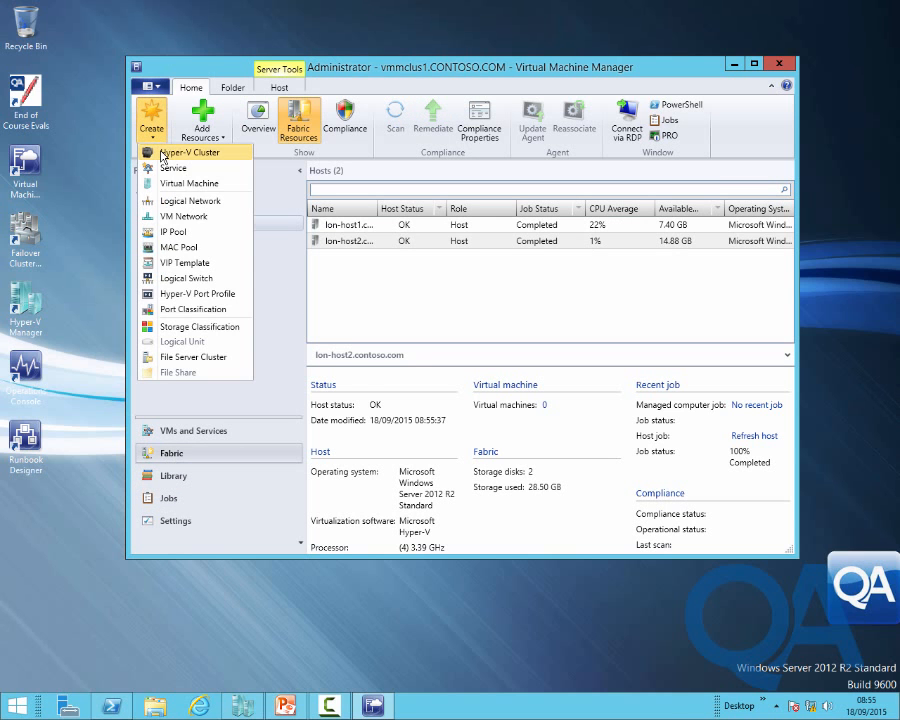
left_click(163, 155)
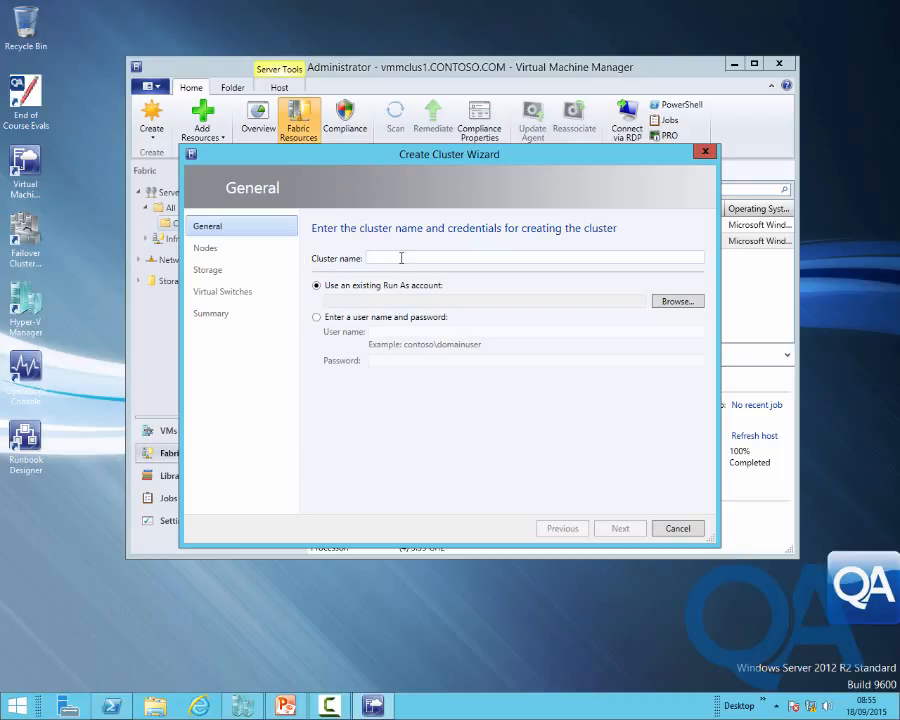
type("LON-CLUST1")
left_click(675, 301)
left_click(342, 315)
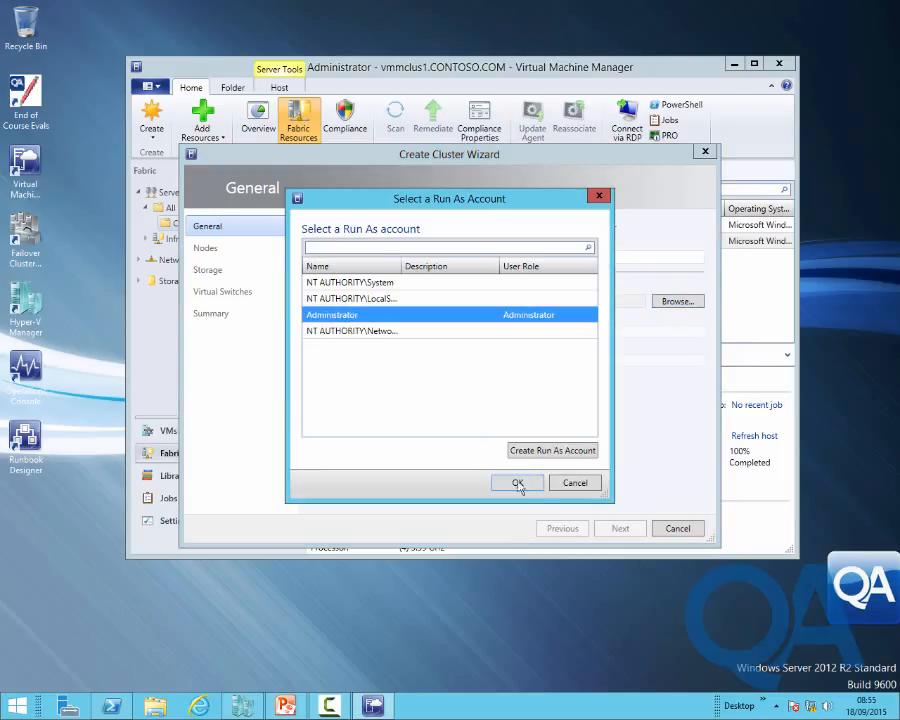
left_click(517, 483)
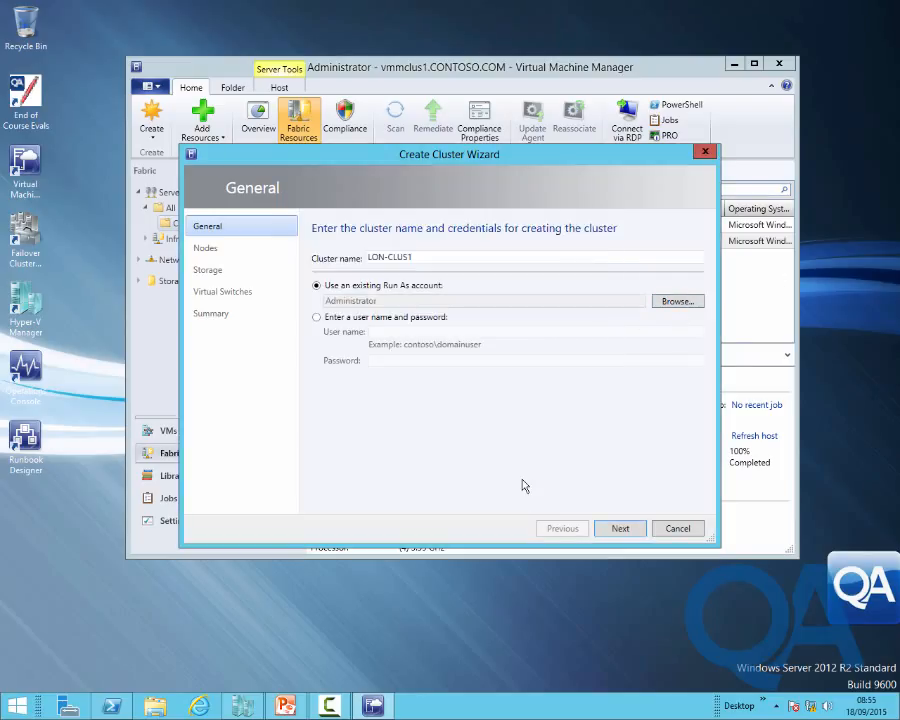
Add lon-host1 and lon-host2 from the Contoso host group as cluster nodes
left_click(619, 528)
left_click(406, 292)
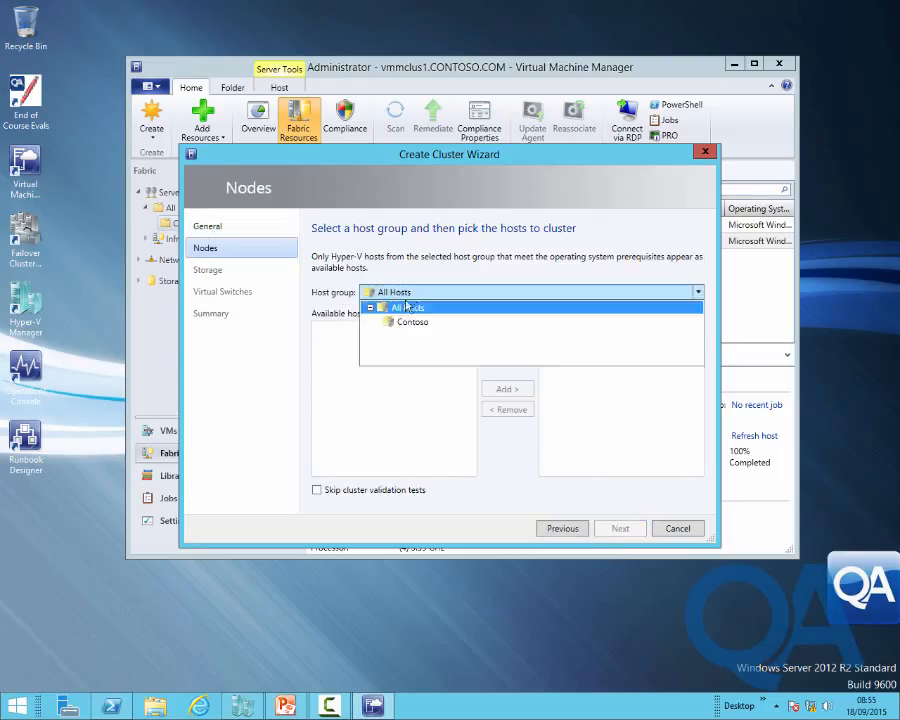
left_click(404, 321)
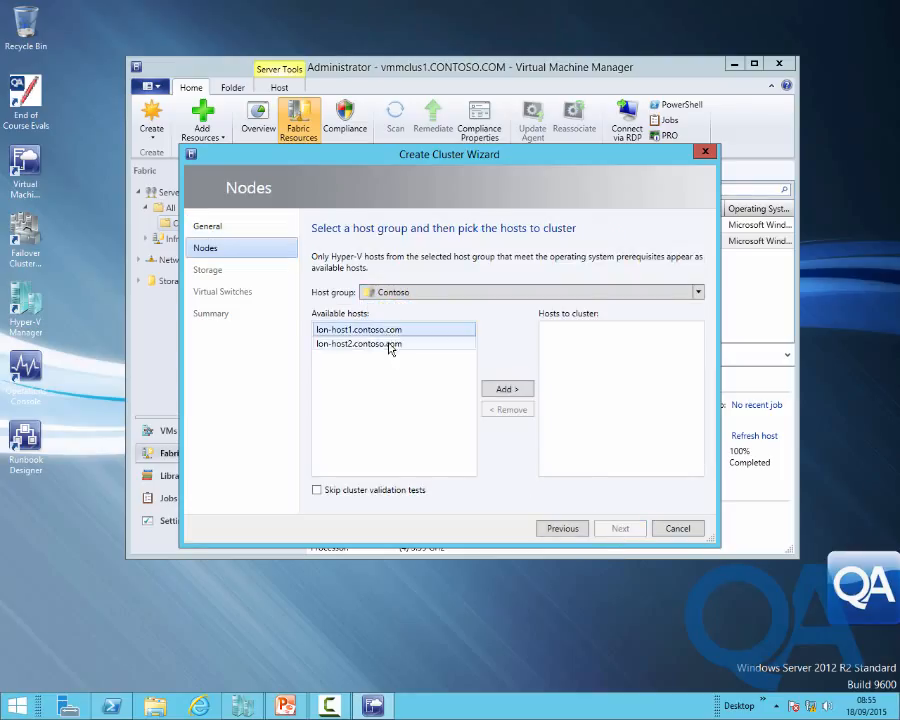
left_click(389, 345, "shift")
left_click(497, 393)
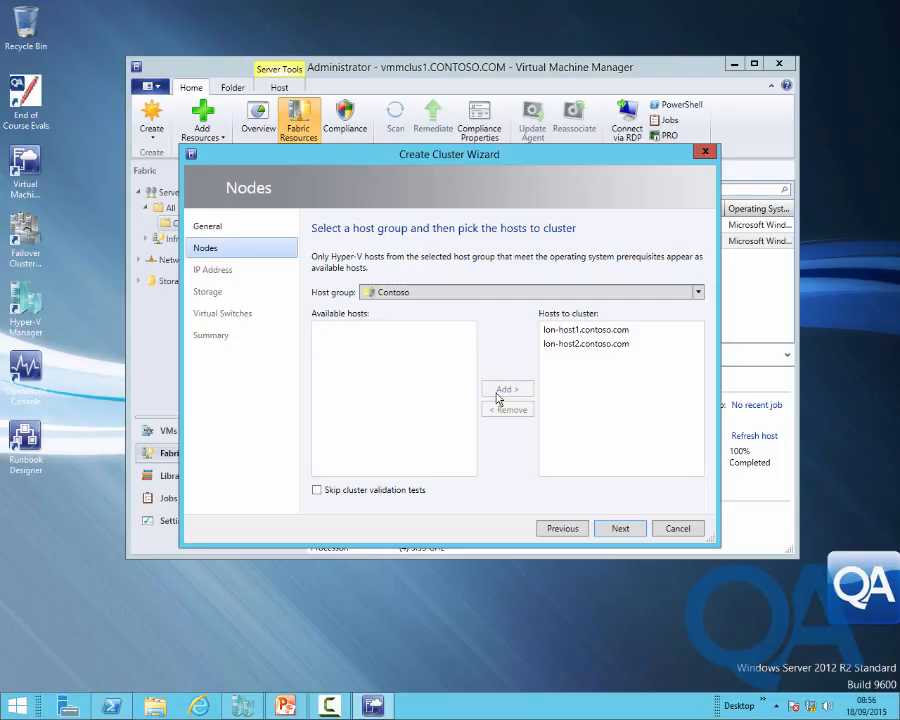
left_click(618, 529)
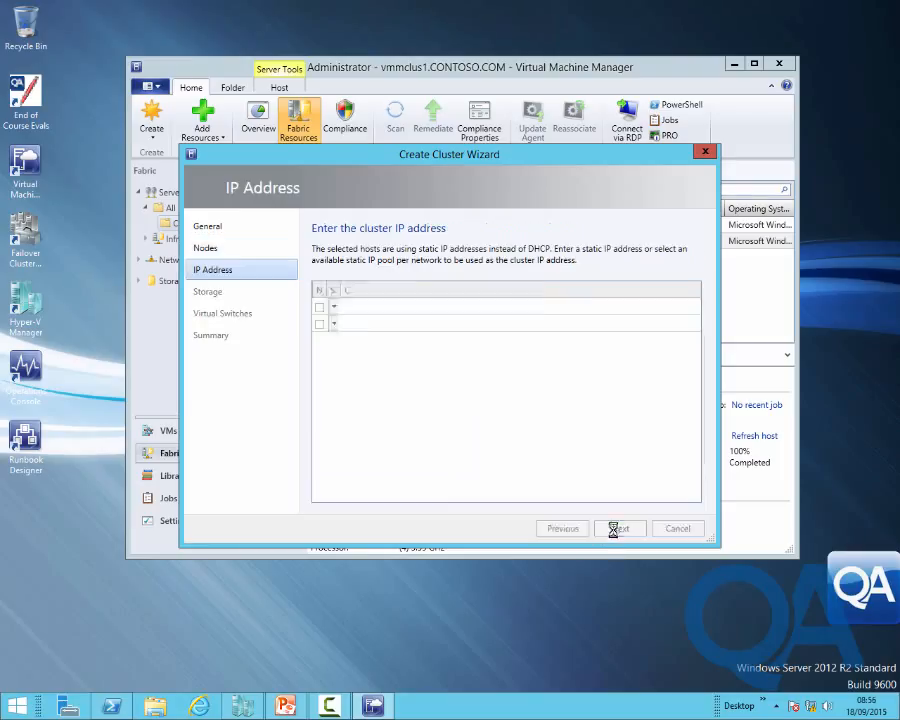
Take the cluster IP from IPP-Management on 10.0.0.0/8 and create the cluster
left_click(320, 325)
left_click(534, 323)
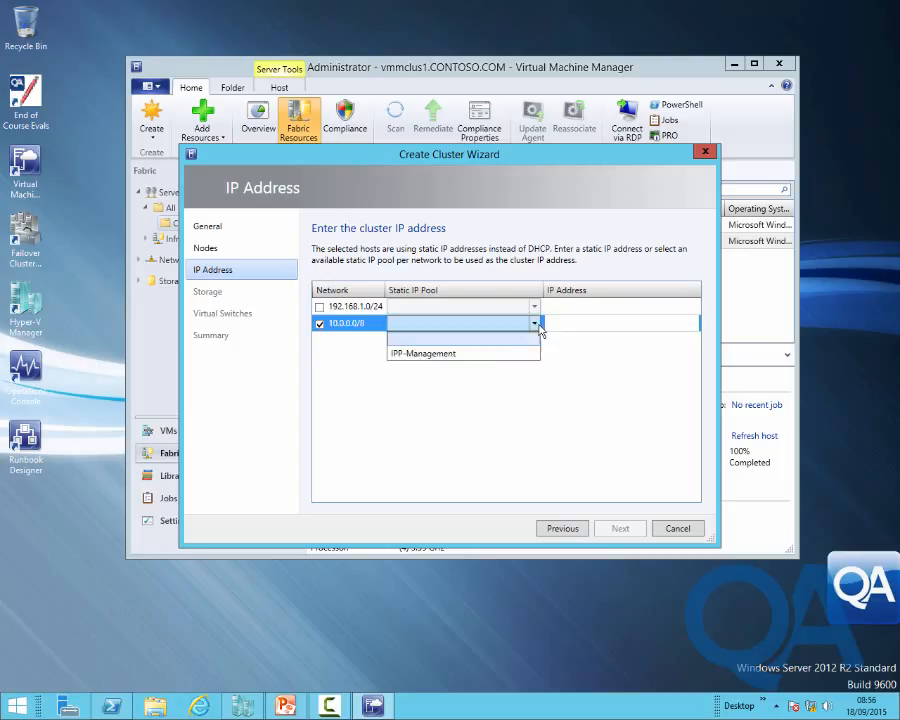
left_click(481, 354)
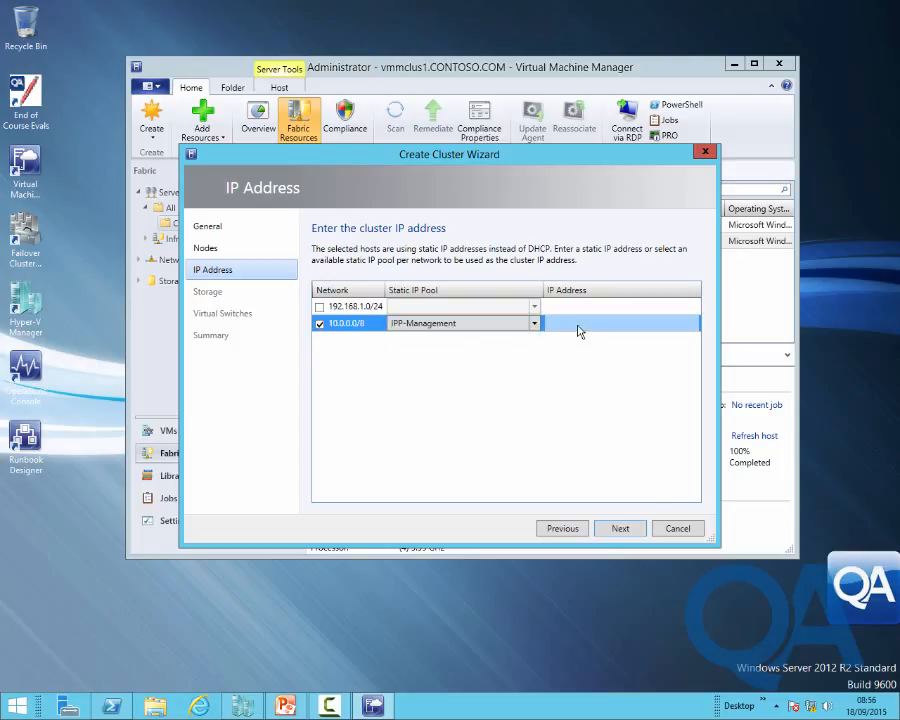
left_click(619, 529)
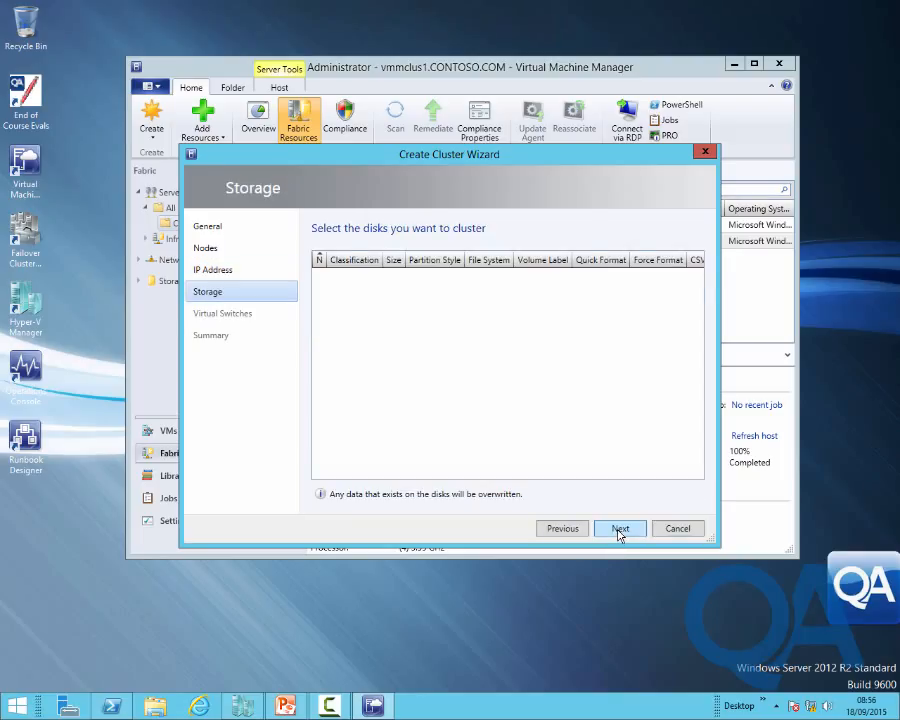
left_click(619, 531)
left_click(619, 532)
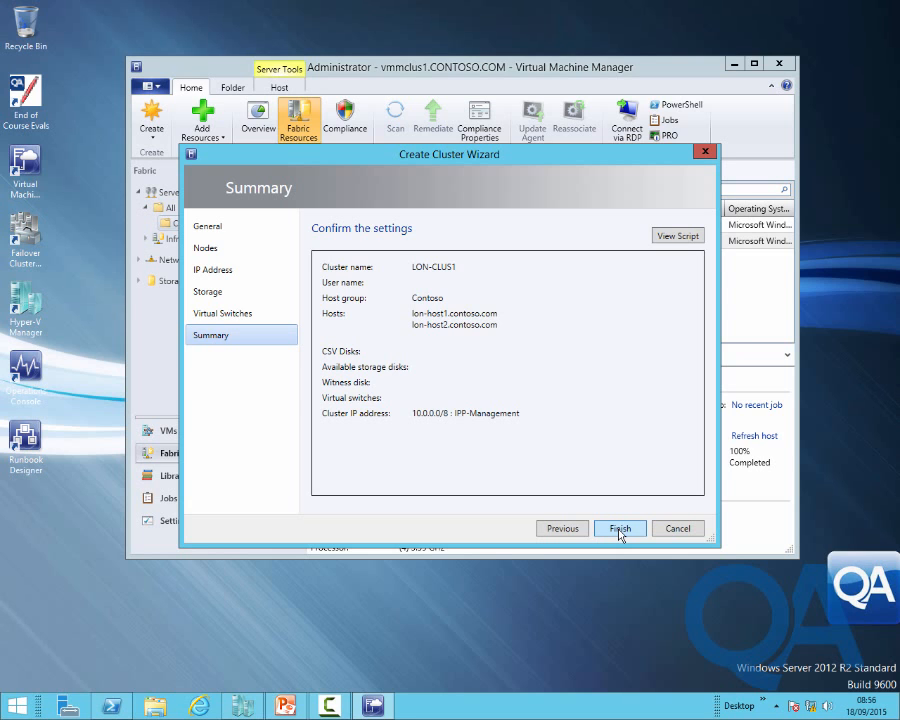
left_click(620, 529)
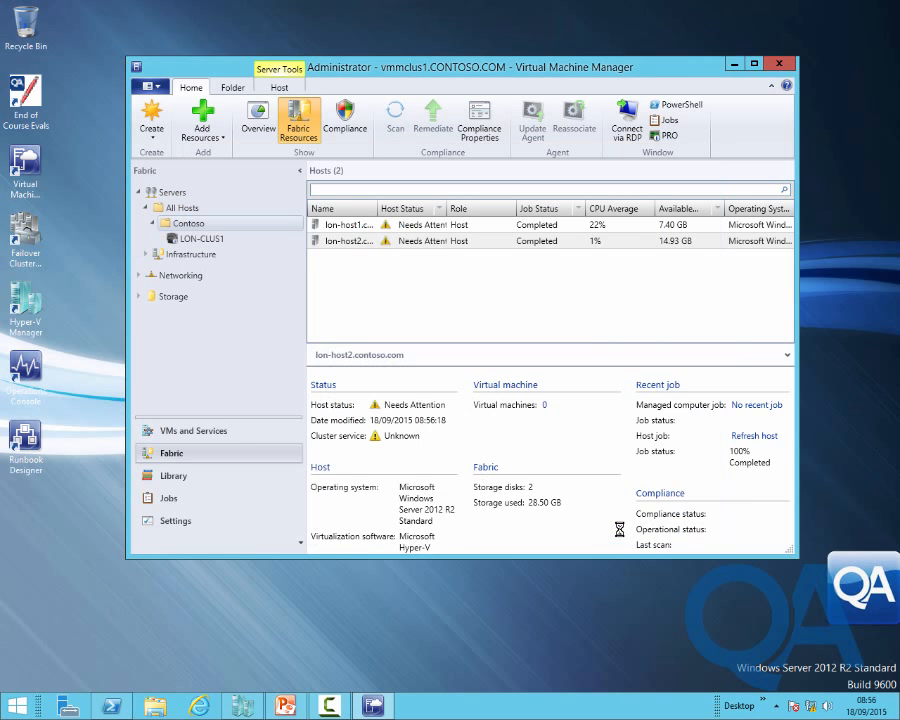
Follow the Install cluster job to completion, review validation warning 25323, then return to Fabric hosts
left_click(187, 500)
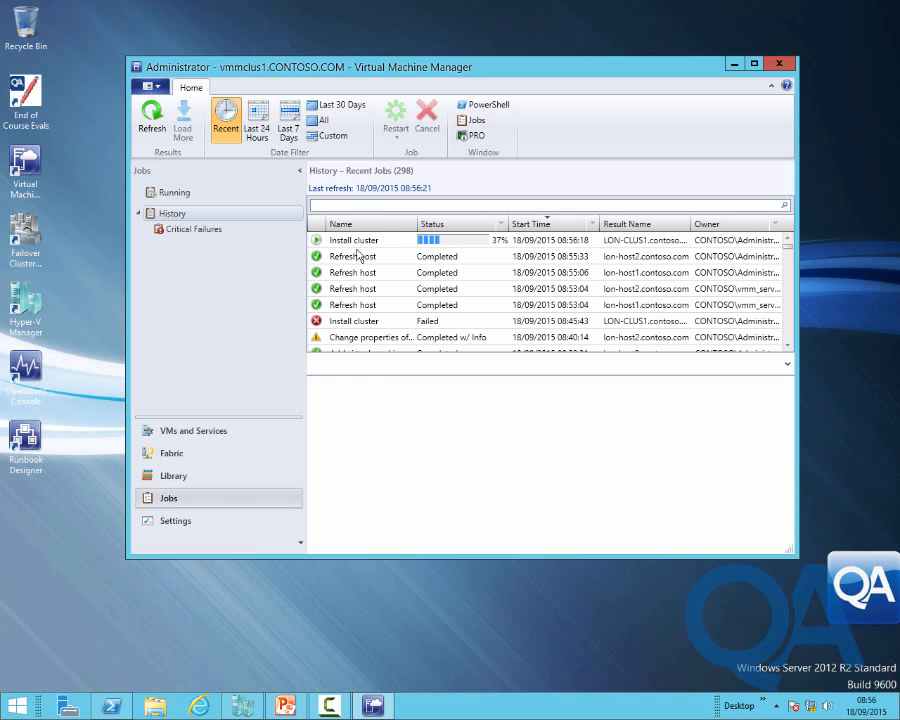
left_click(358, 248)
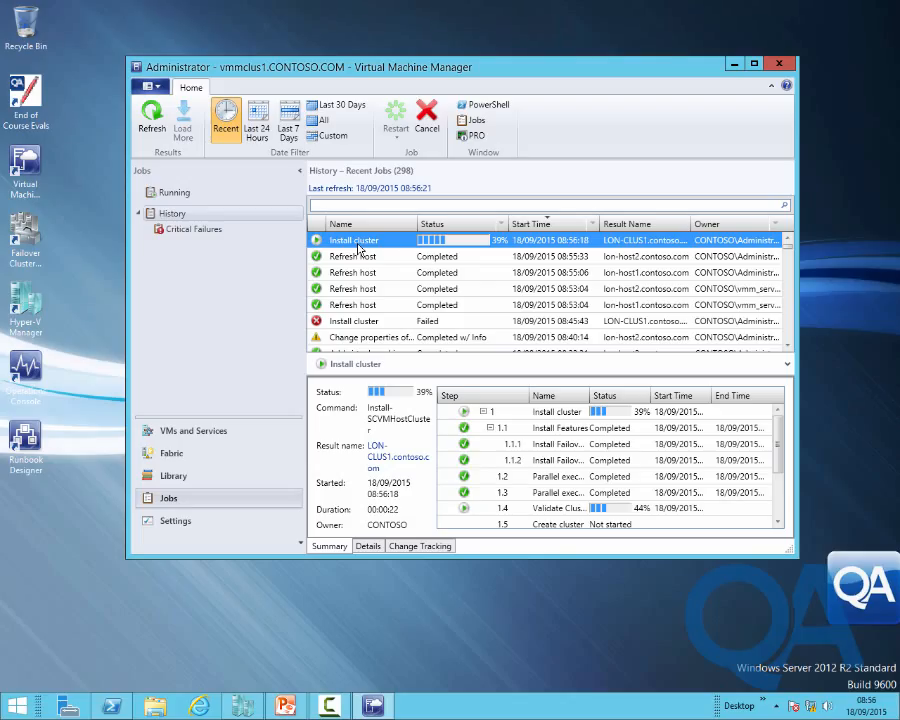
left_click(778, 523)
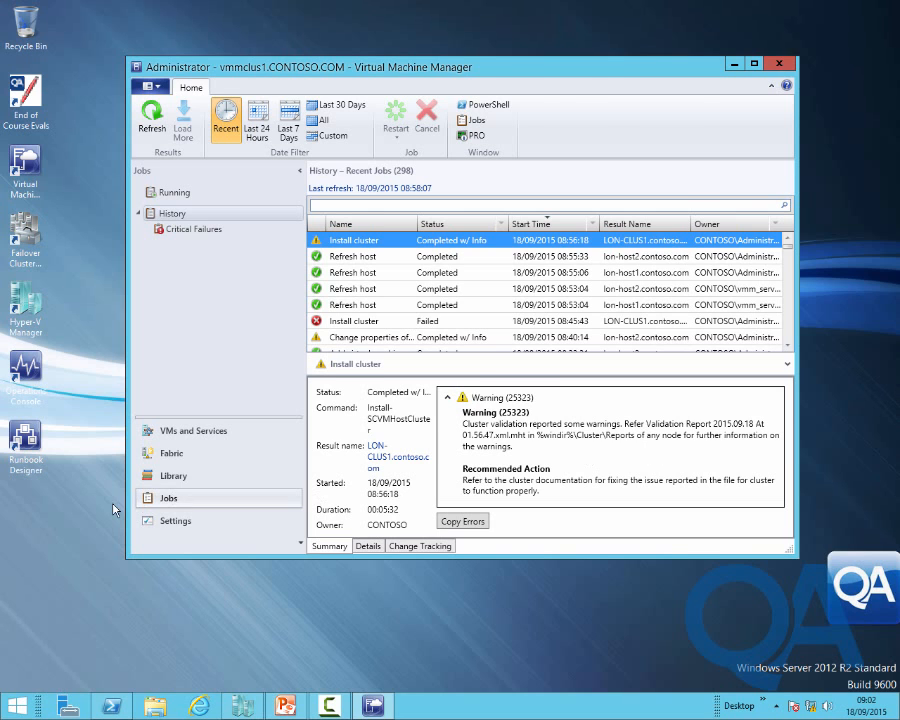
left_click(150, 453)
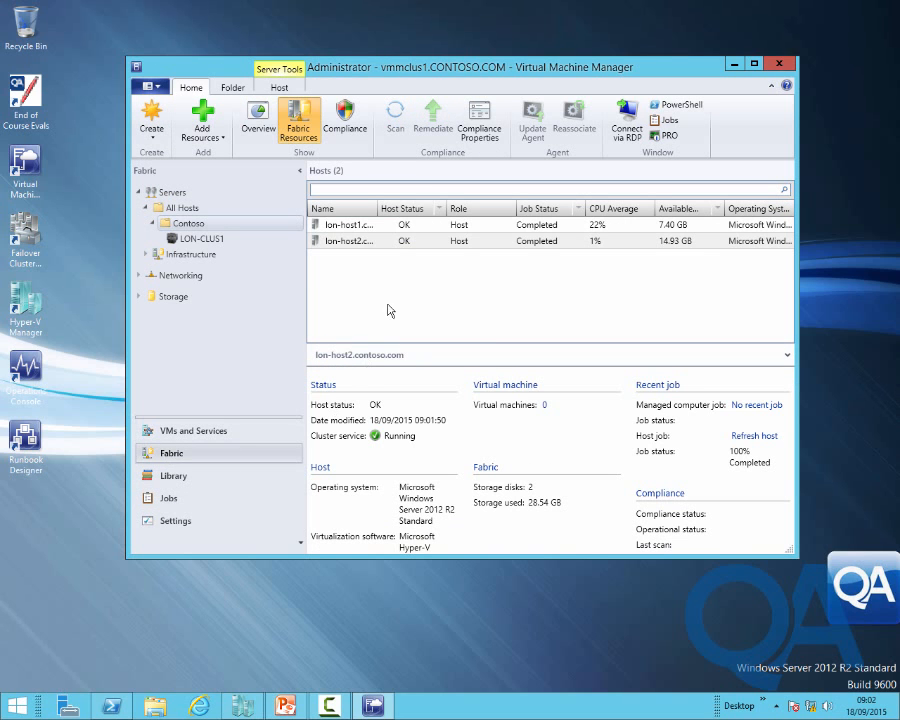
left_click(203, 240)
right_click(205, 244)
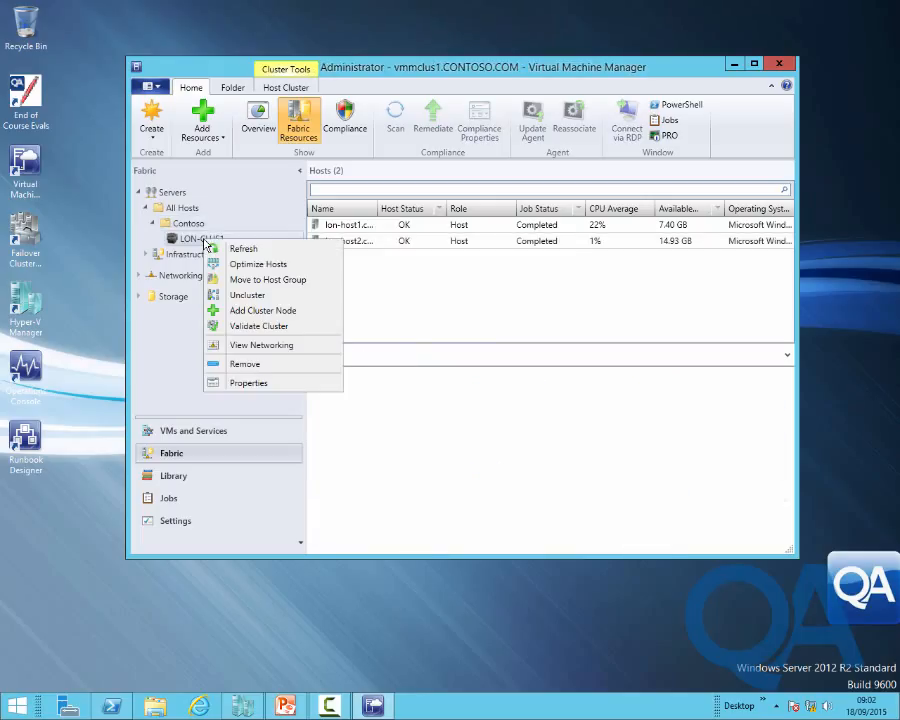
left_click(259, 383)
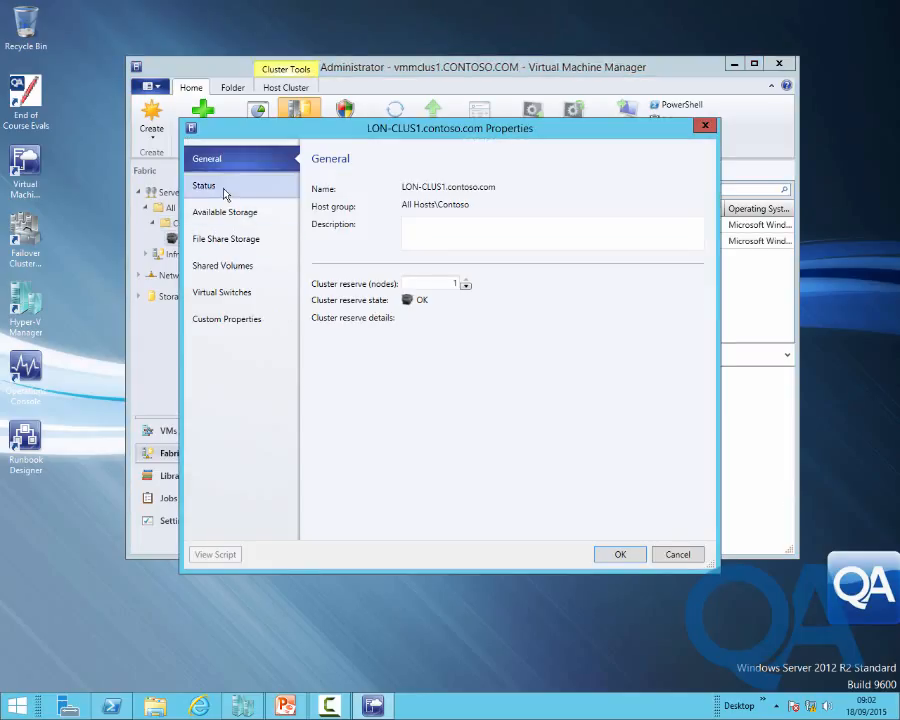
left_click(222, 189)
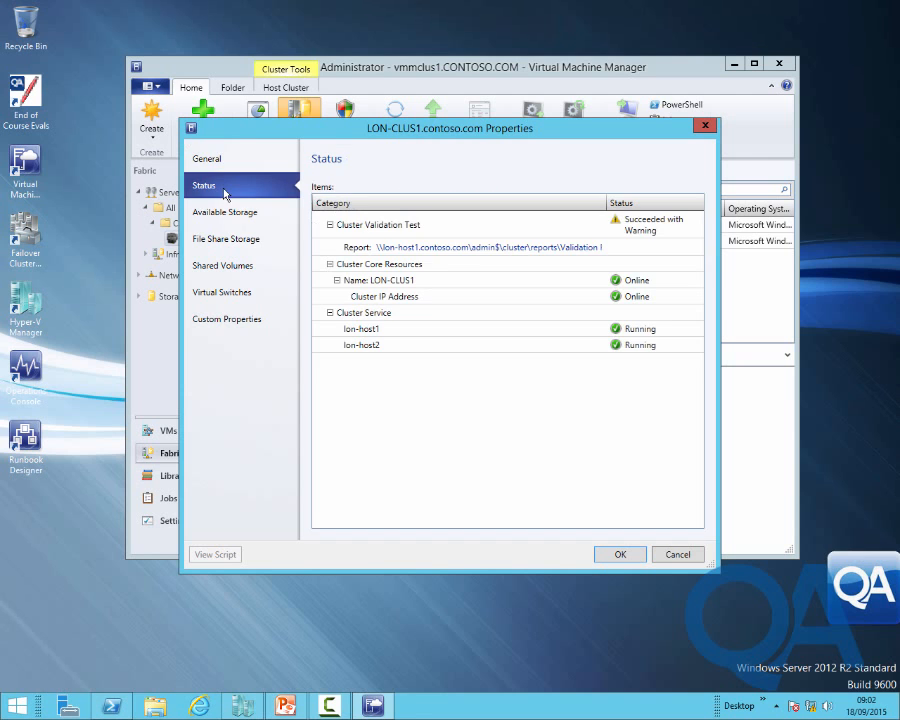
left_click(520, 250)
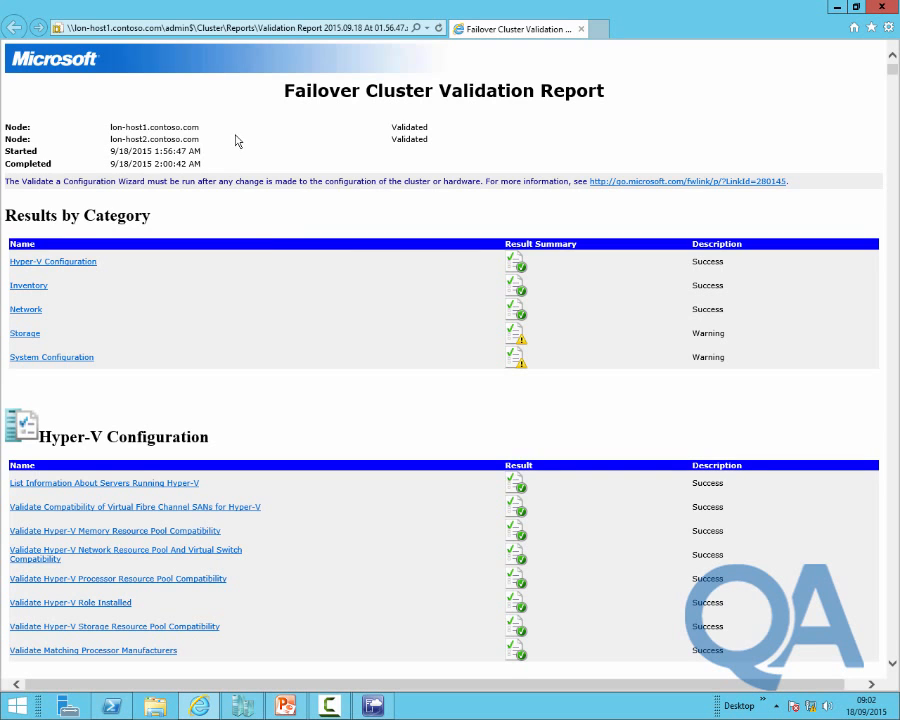
scroll(390, 352, "down", 5)
scroll(390, 352, "up", 5)
left_click(878, 9)
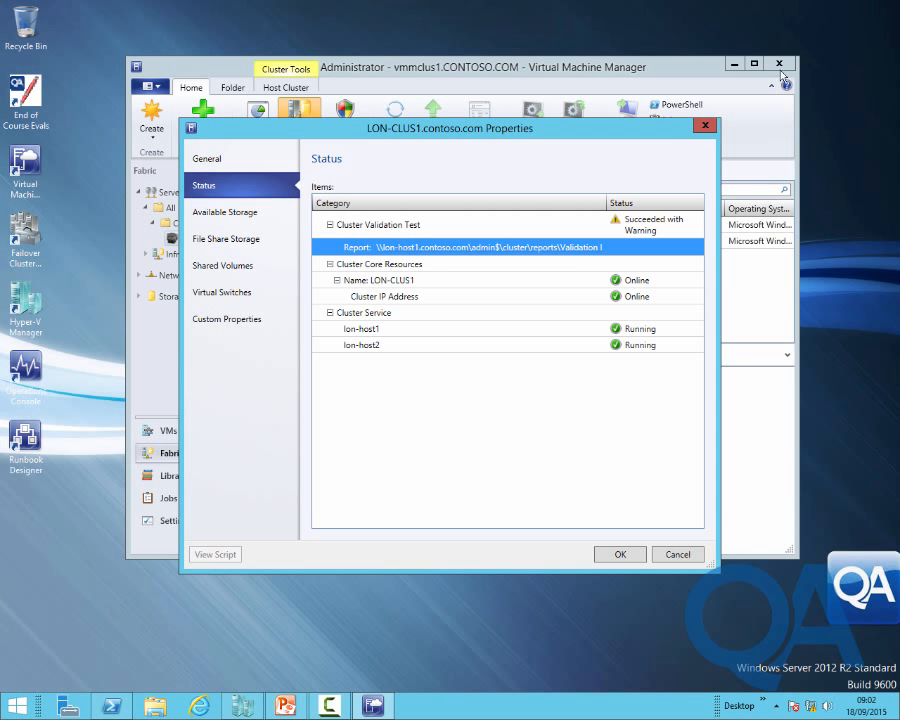
left_click(621, 556)
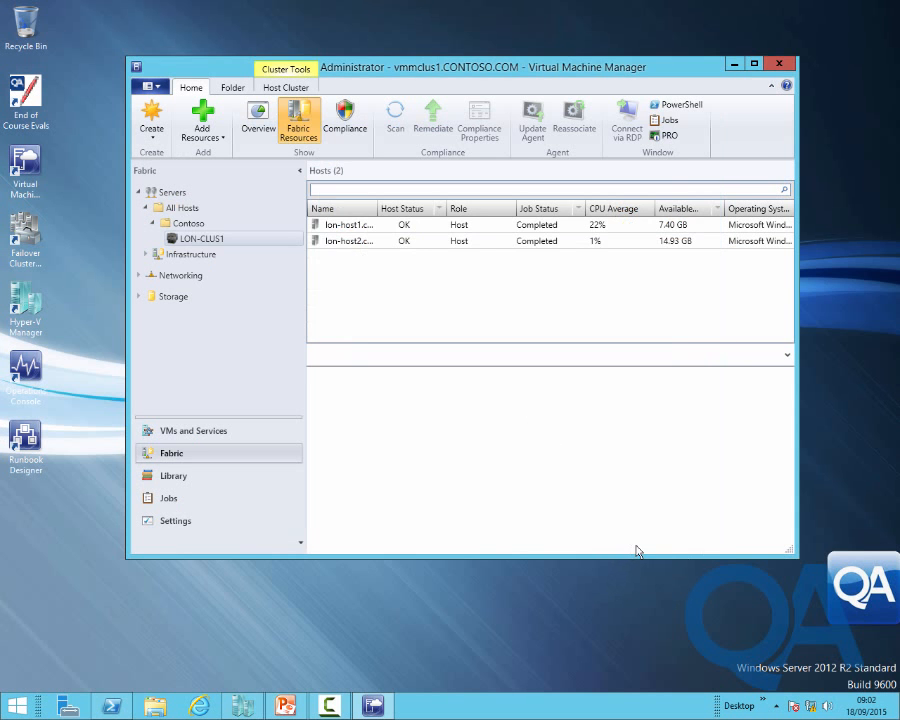
right_click(214, 244)
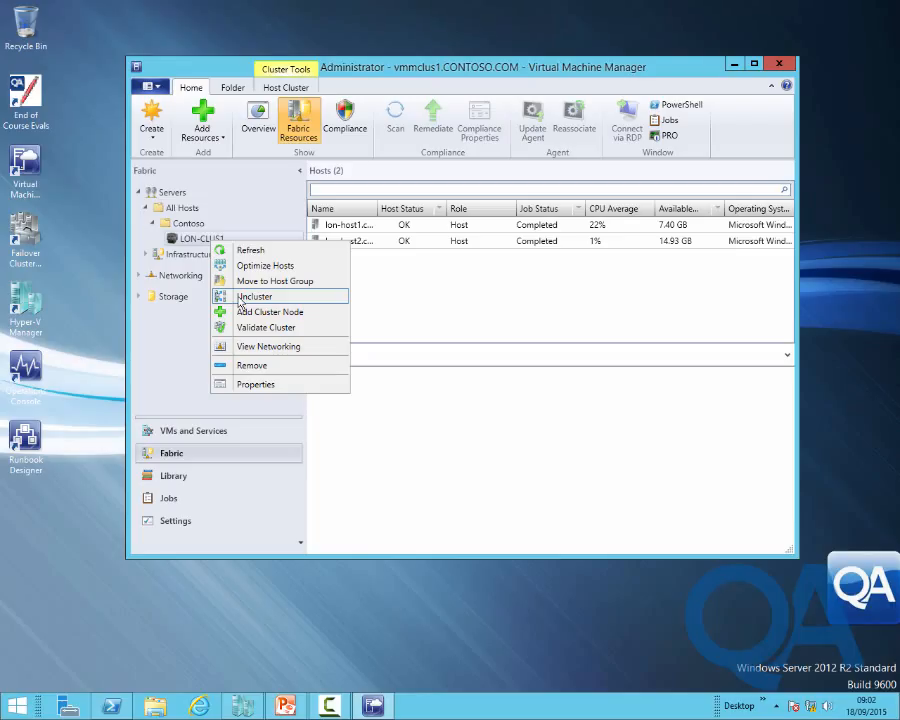
left_click(255, 357)
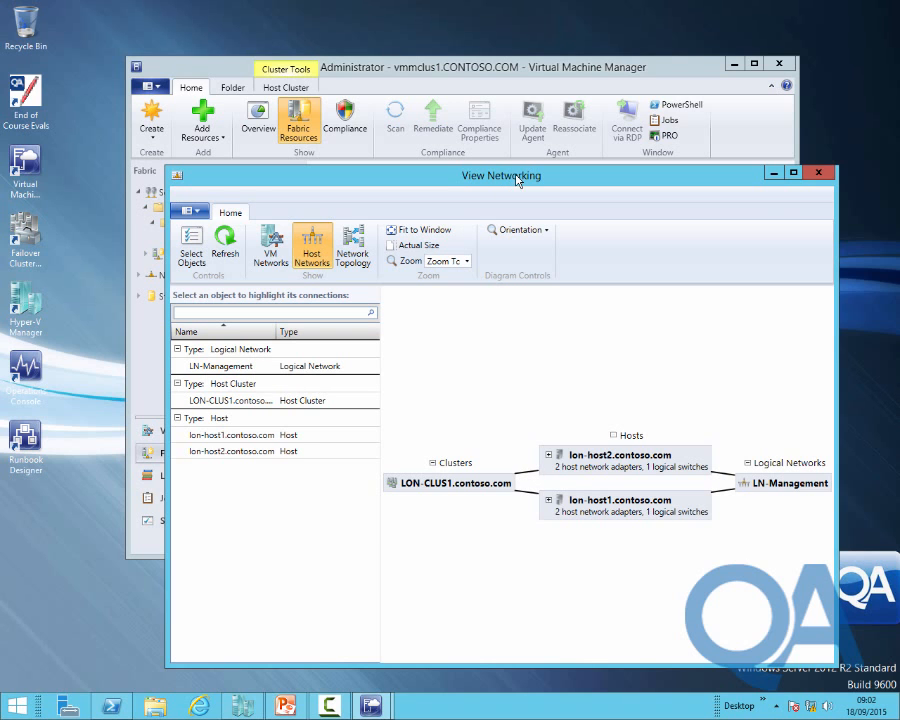
left_click_drag(476, 184, 436, 151)
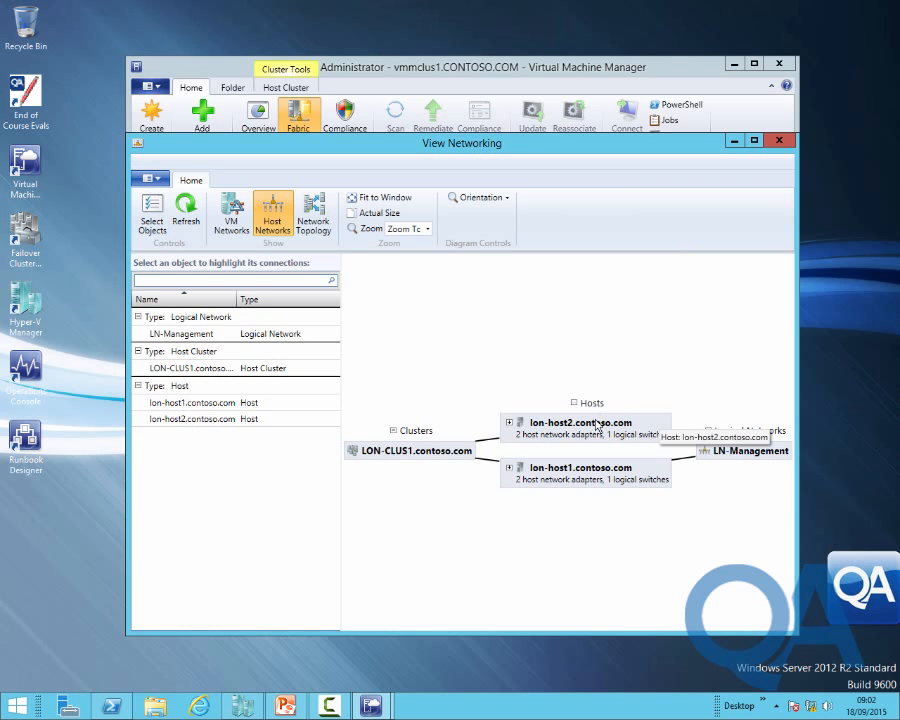
left_click(231, 215)
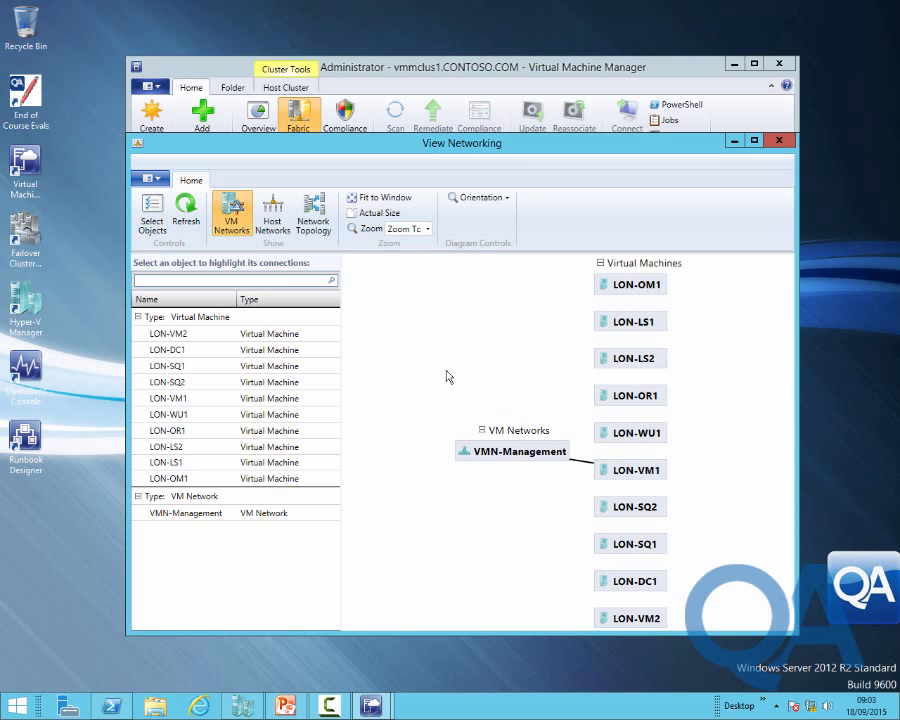
left_click(313, 215)
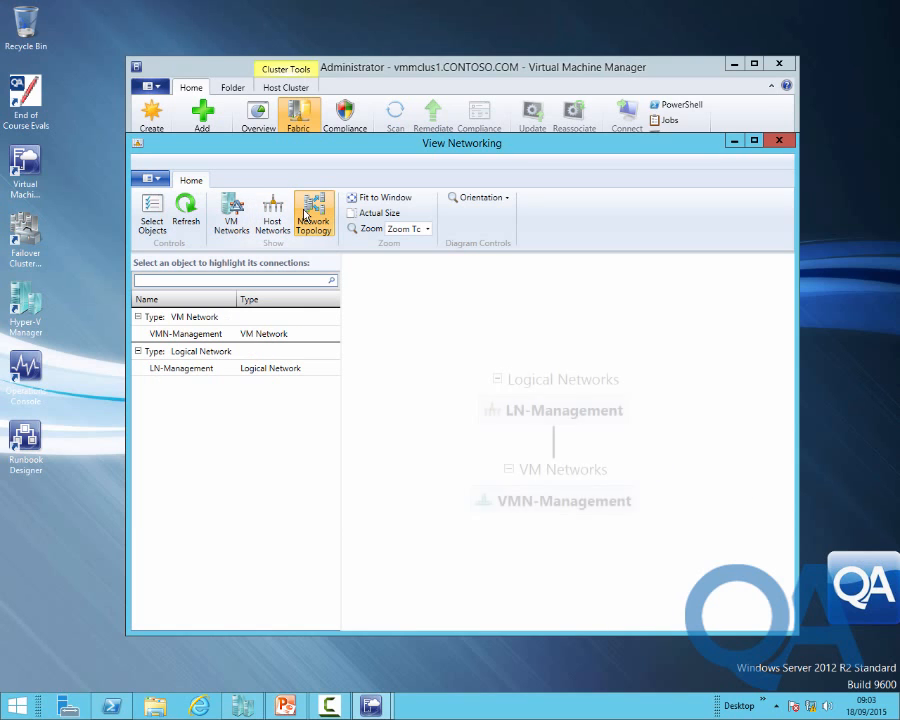
left_click(226, 336)
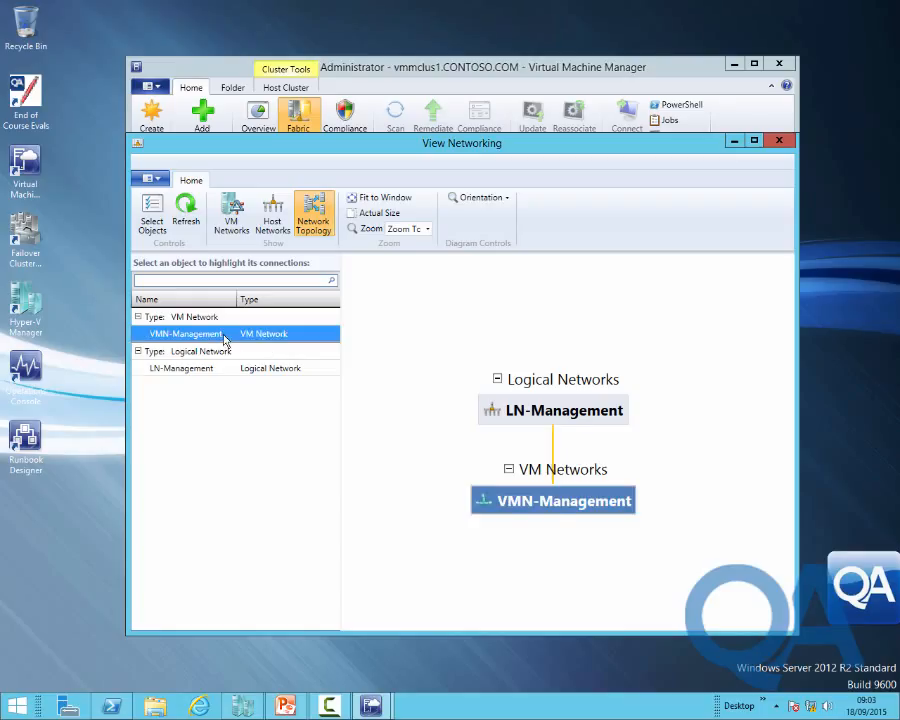
left_click(216, 369)
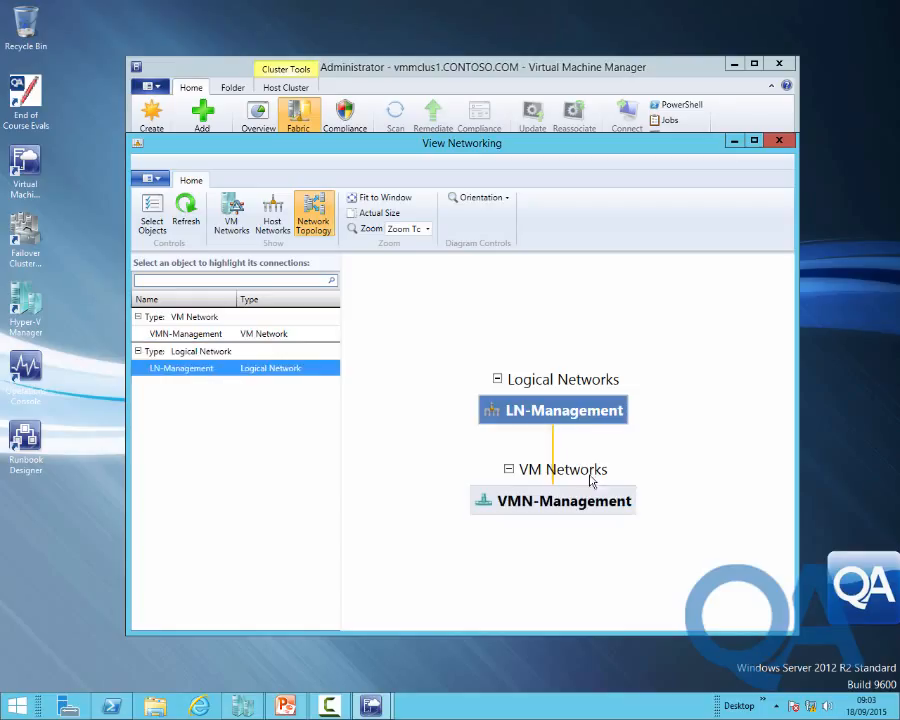
left_click(270, 215)
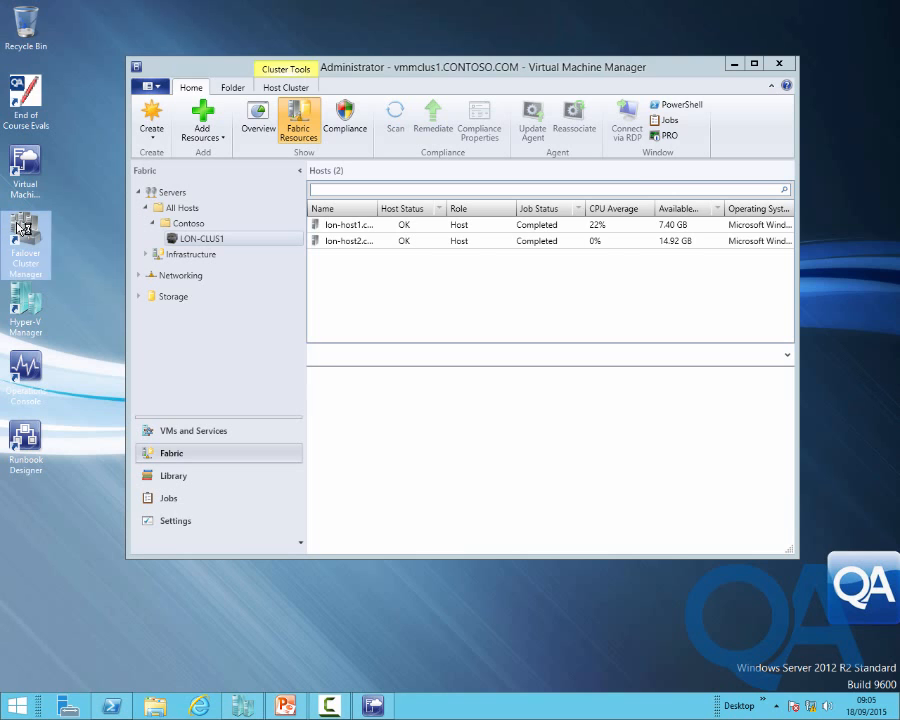
Launch Failover Cluster Manager and inspect LON-CLUS1's roles and nodes
double_click(22, 228)
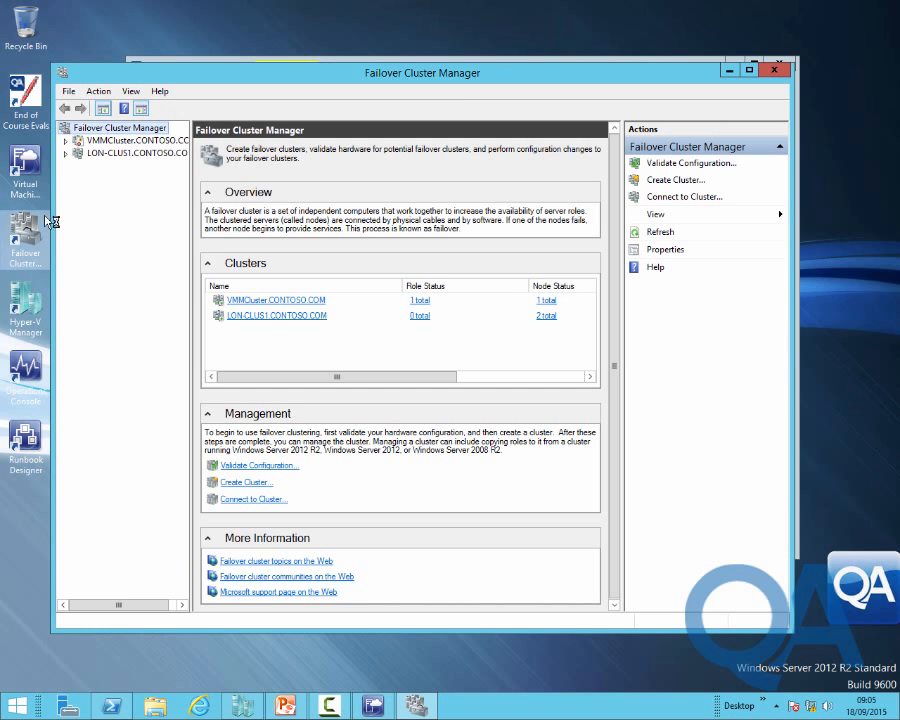
left_click(65, 153)
left_click(109, 166)
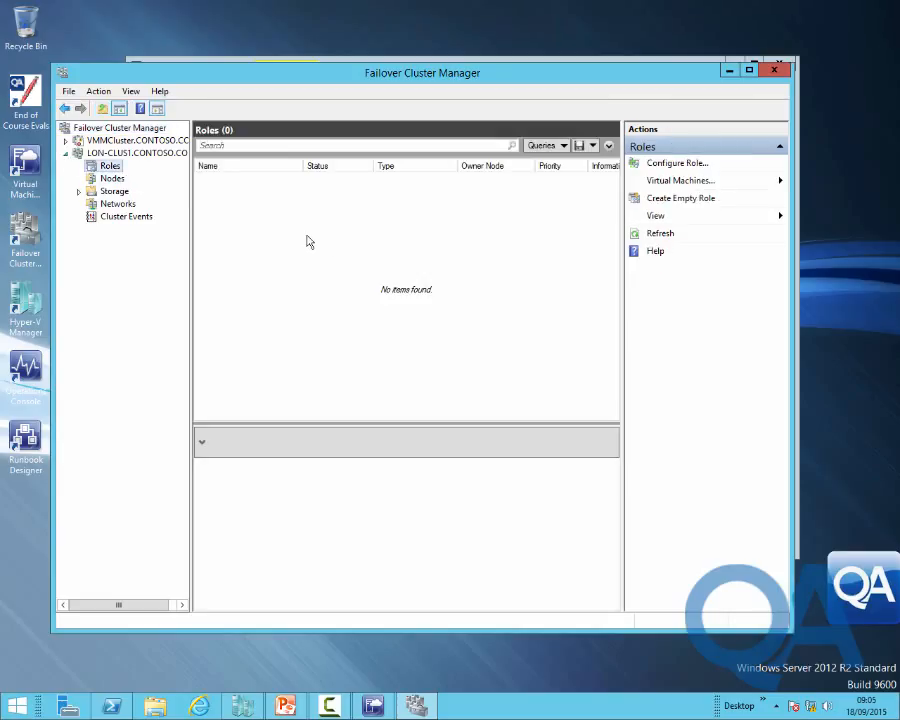
left_click(111, 178)
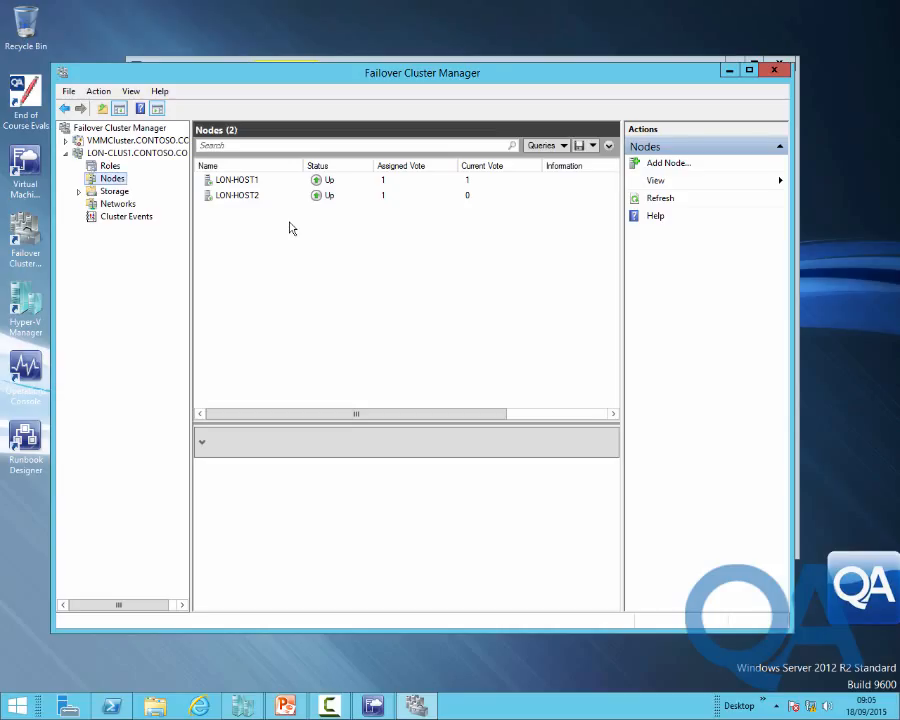
left_click(65, 154)
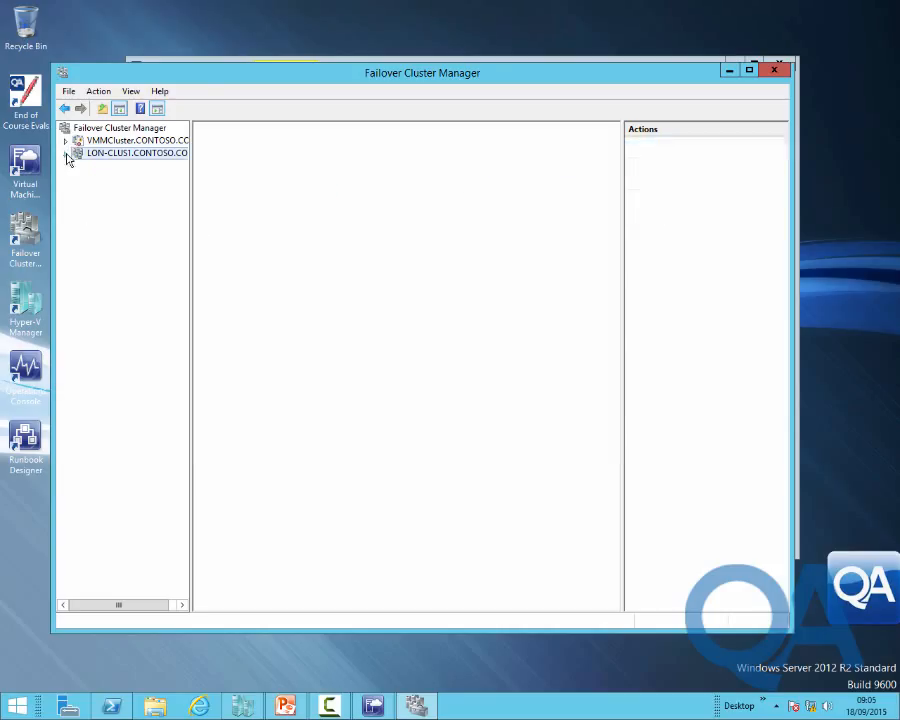
List VMMCluster's nodes, showing only LON-VM1, and begin Add Node
left_click(150, 142)
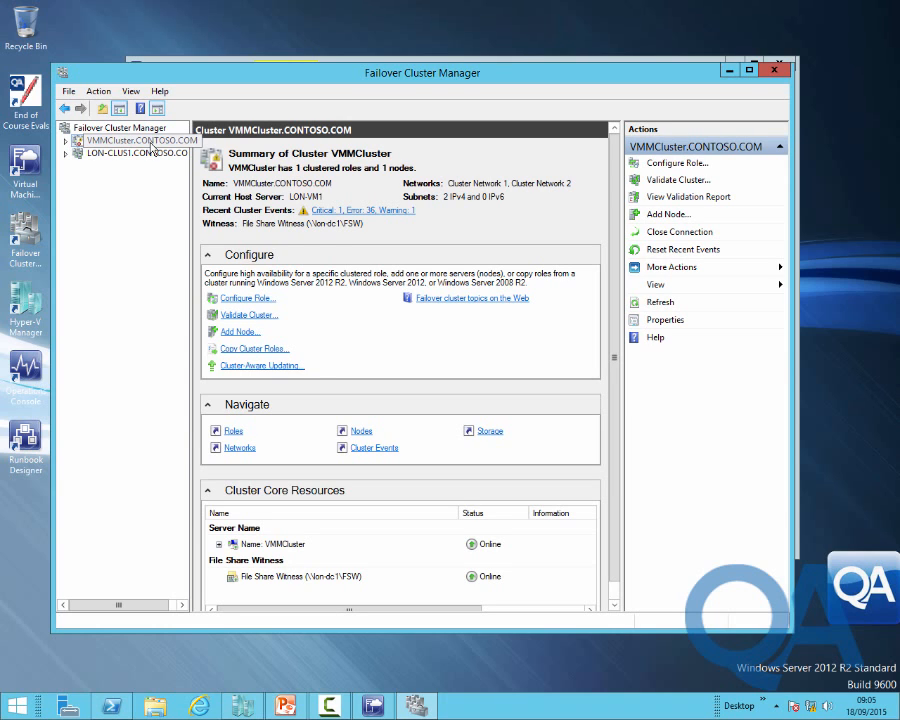
left_click(65, 141)
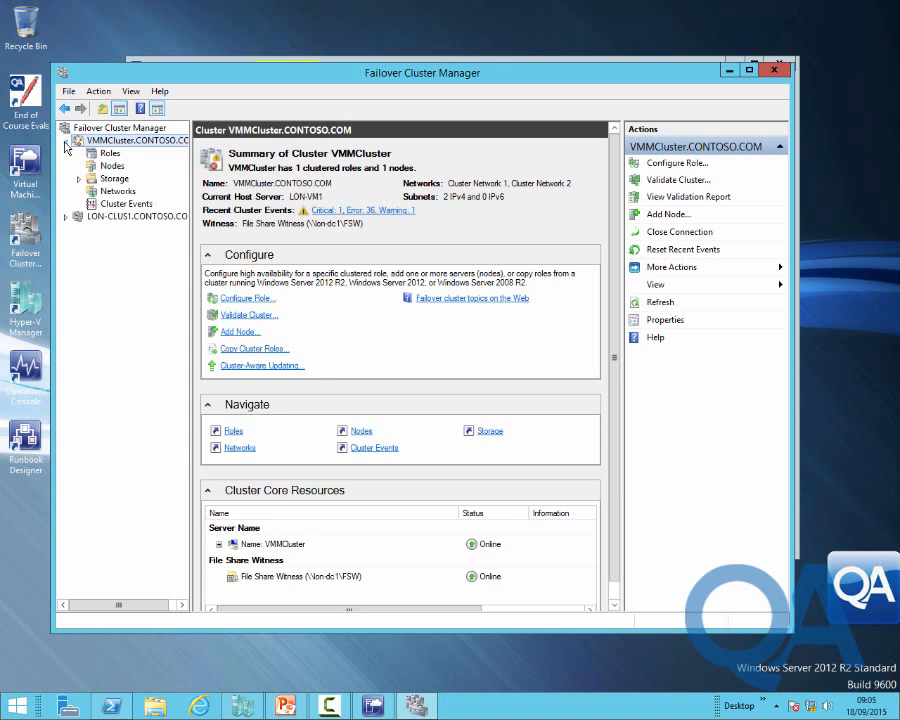
left_click(112, 165)
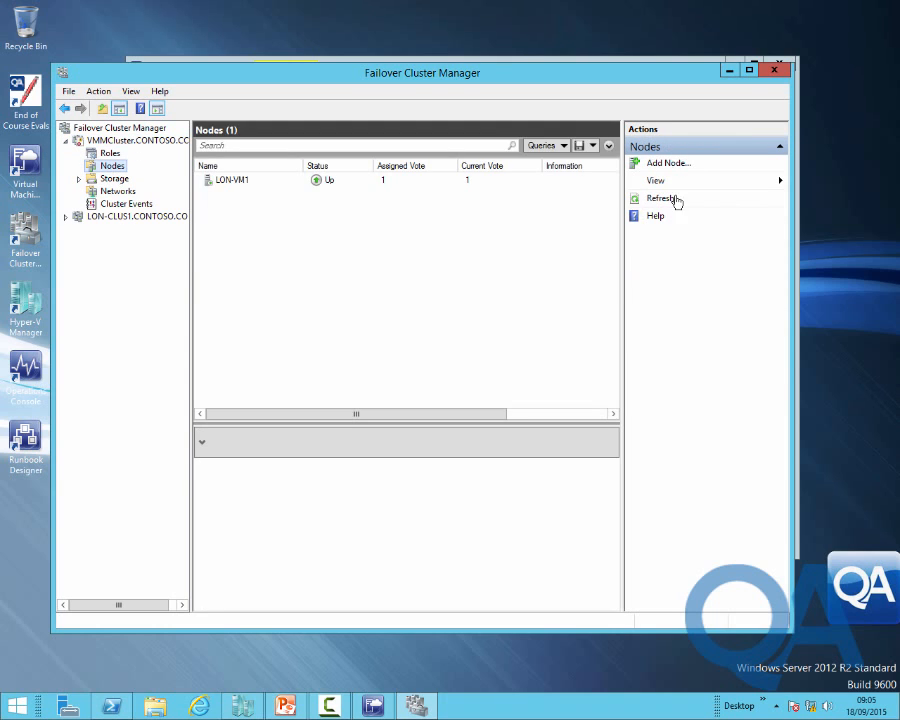
left_click(674, 165)
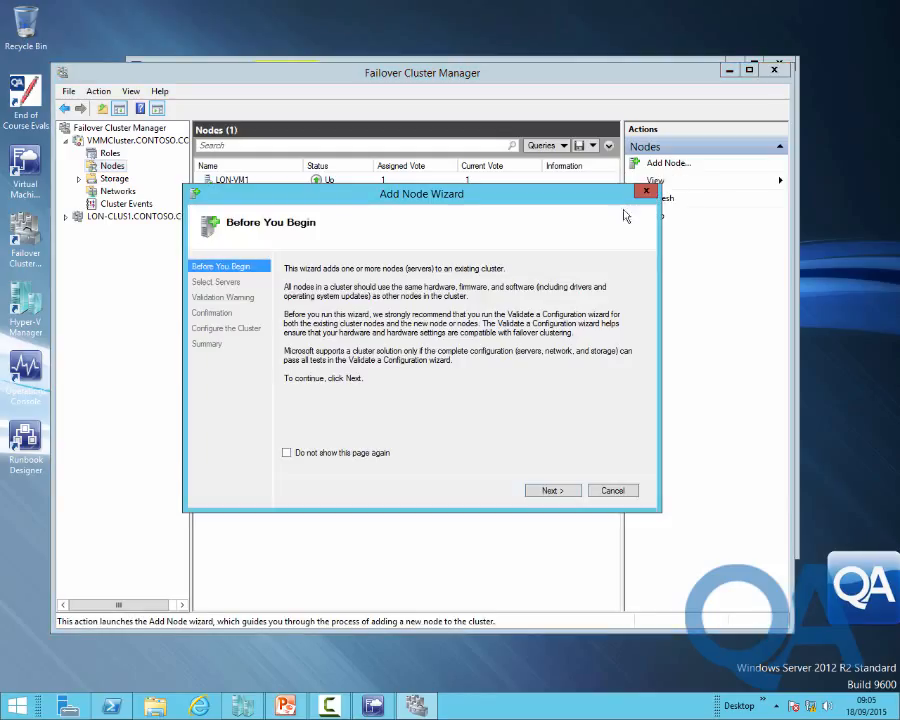
Enter lon-vm2 as the server to join VMMCluster
left_click(555, 492)
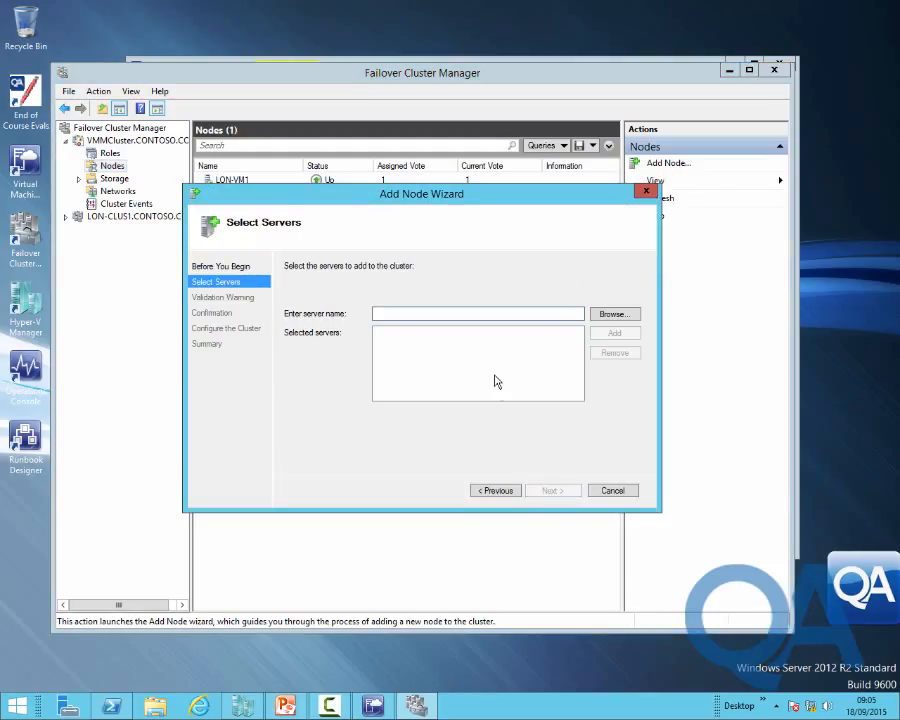
type("lon-")
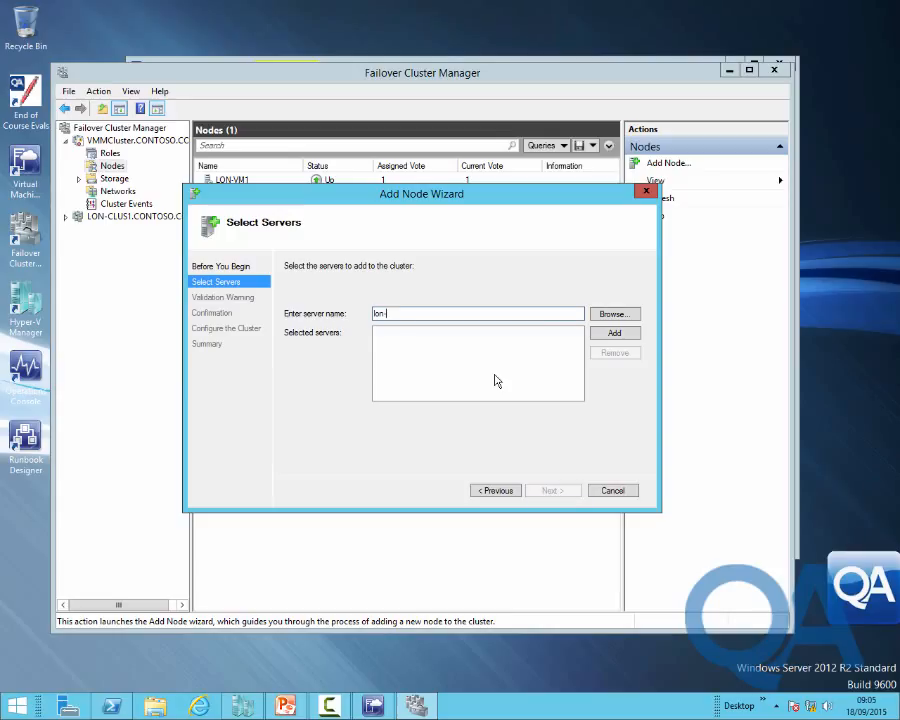
type("vm2")
left_click(620, 336)
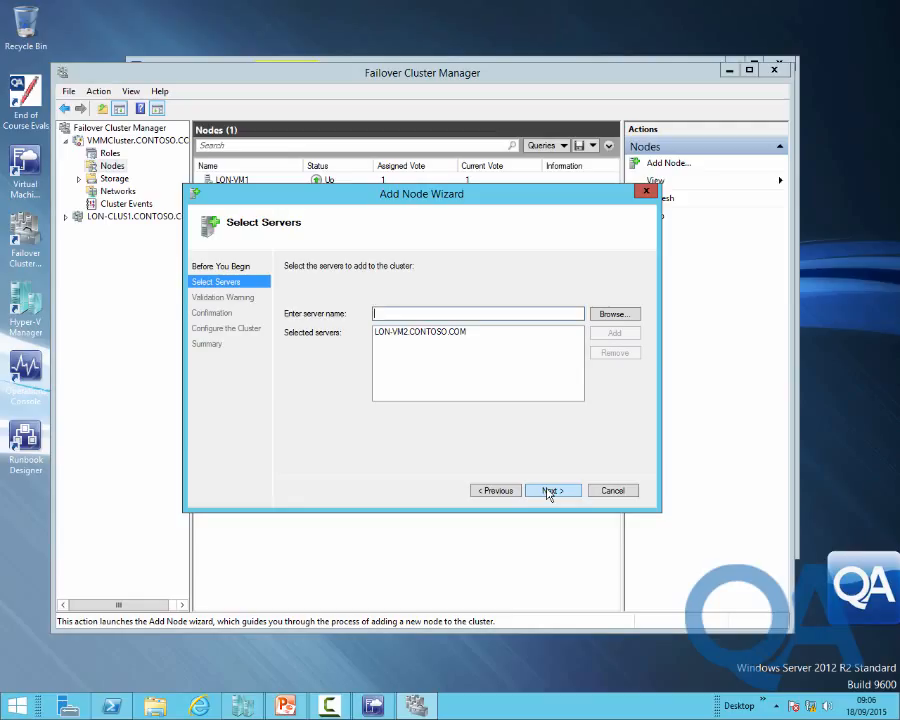
Run all cluster validation tests, then finish adding LON-VM2 as a node
left_click(548, 491)
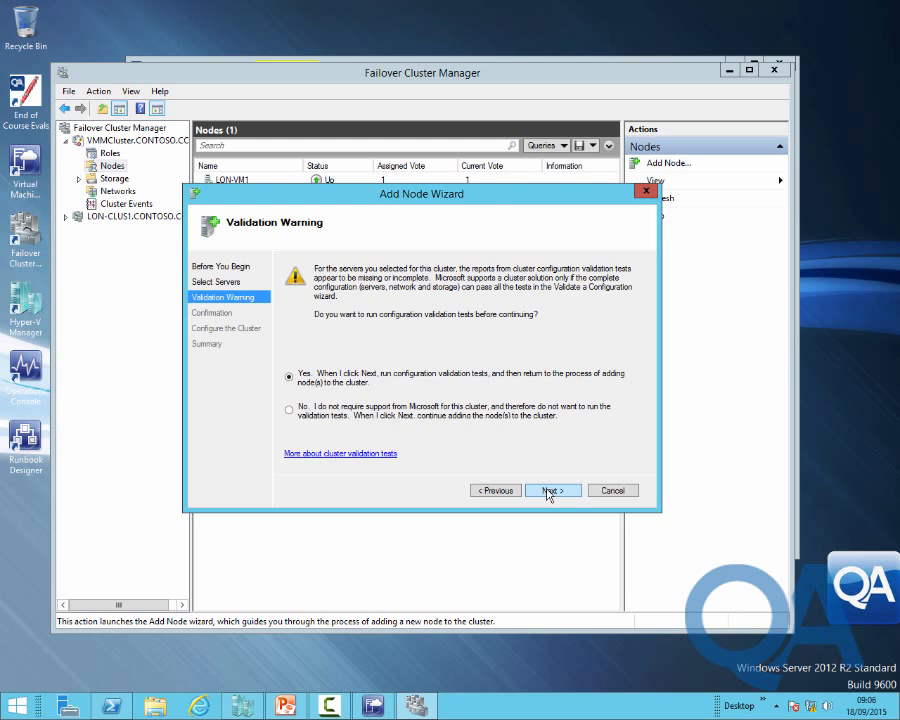
left_click(548, 491)
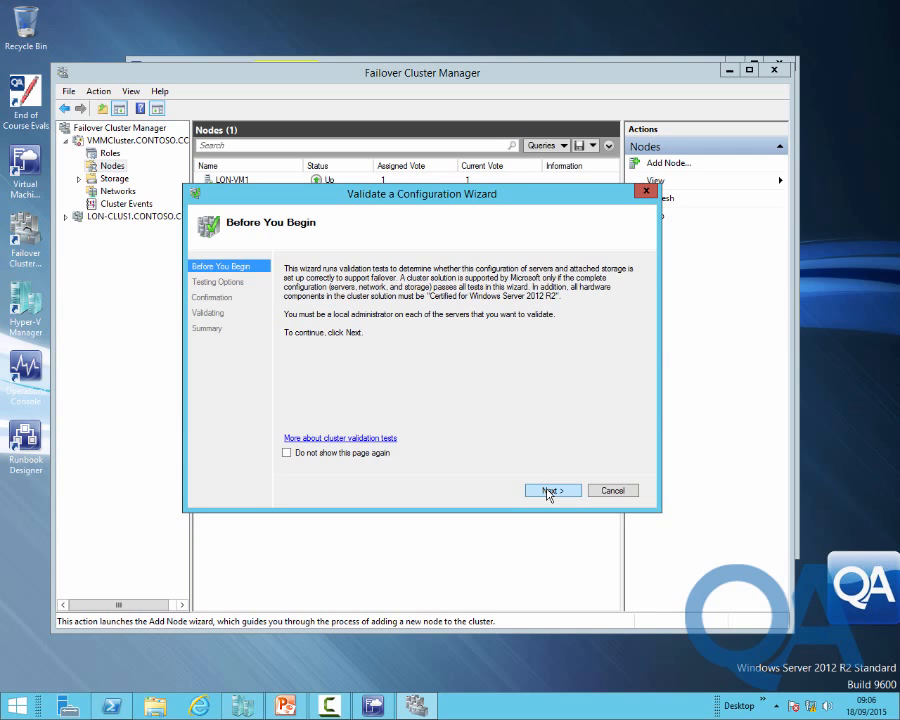
left_click(549, 491)
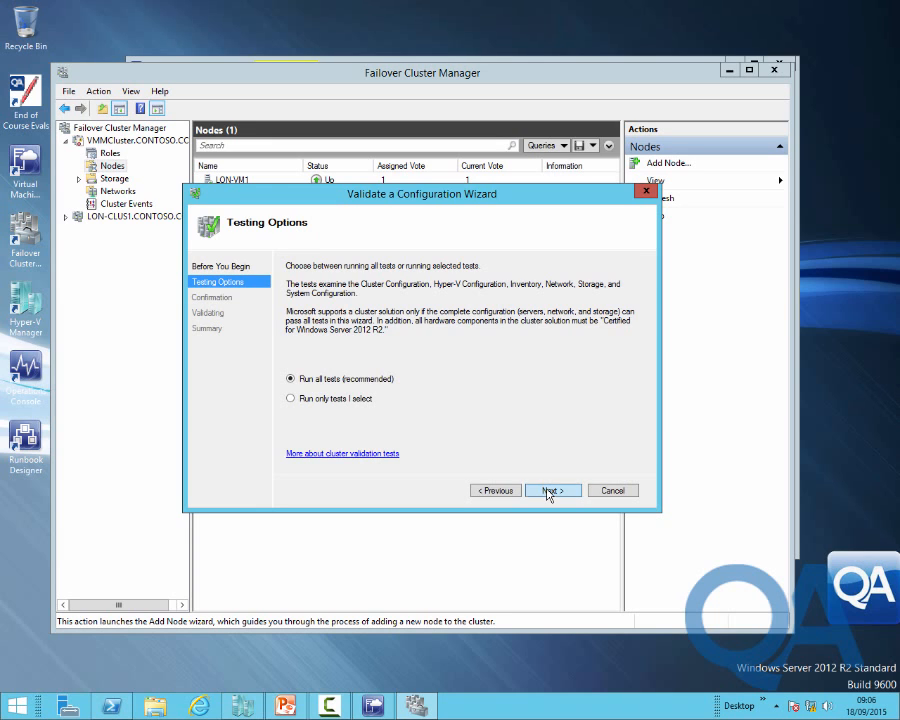
left_click(549, 491)
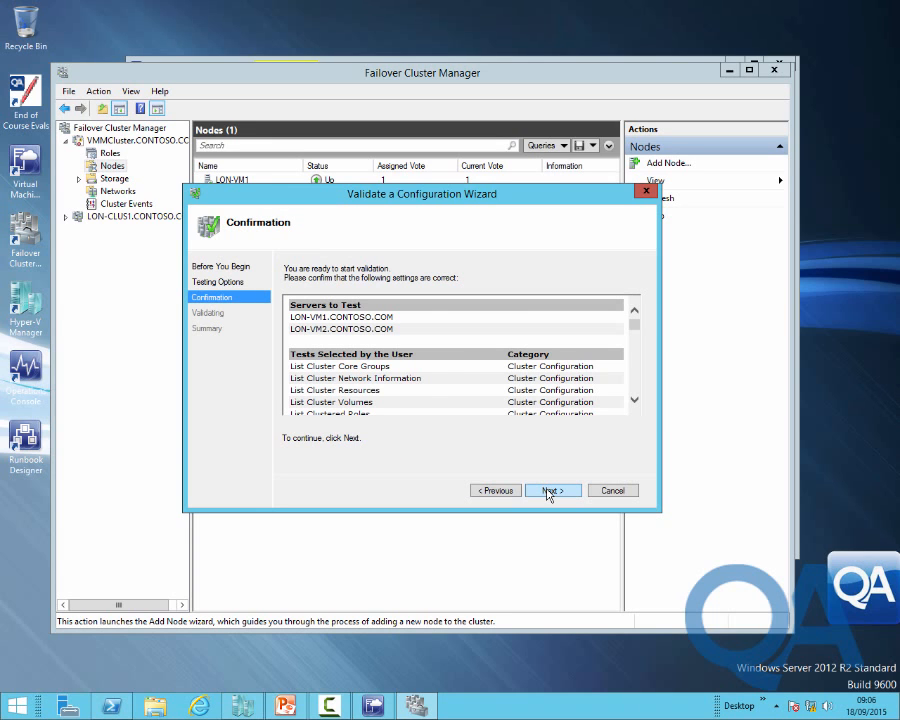
left_click(549, 491)
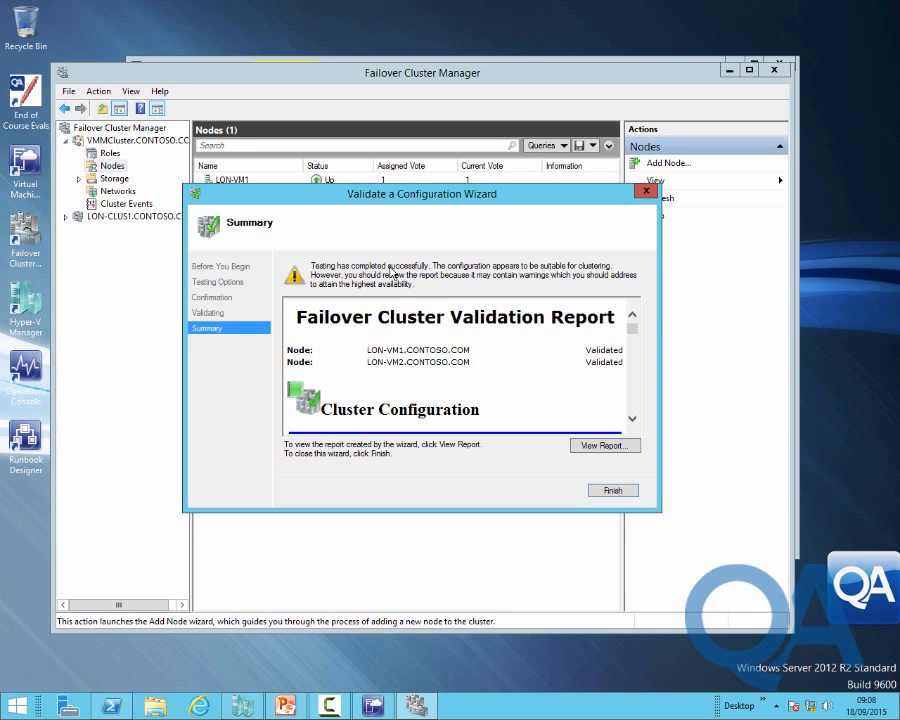
left_click(610, 491)
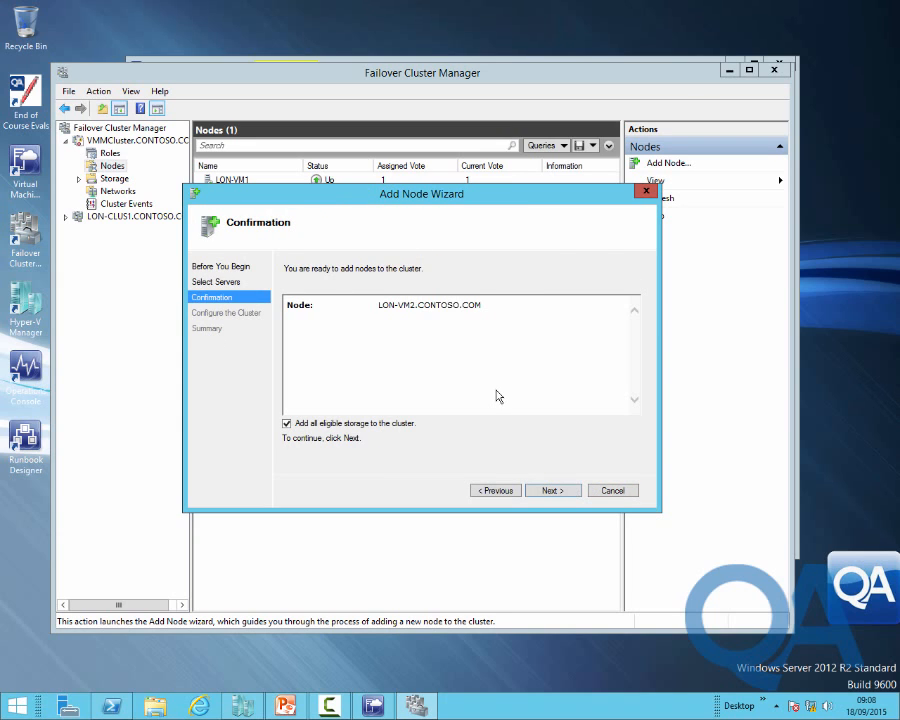
left_click(553, 492)
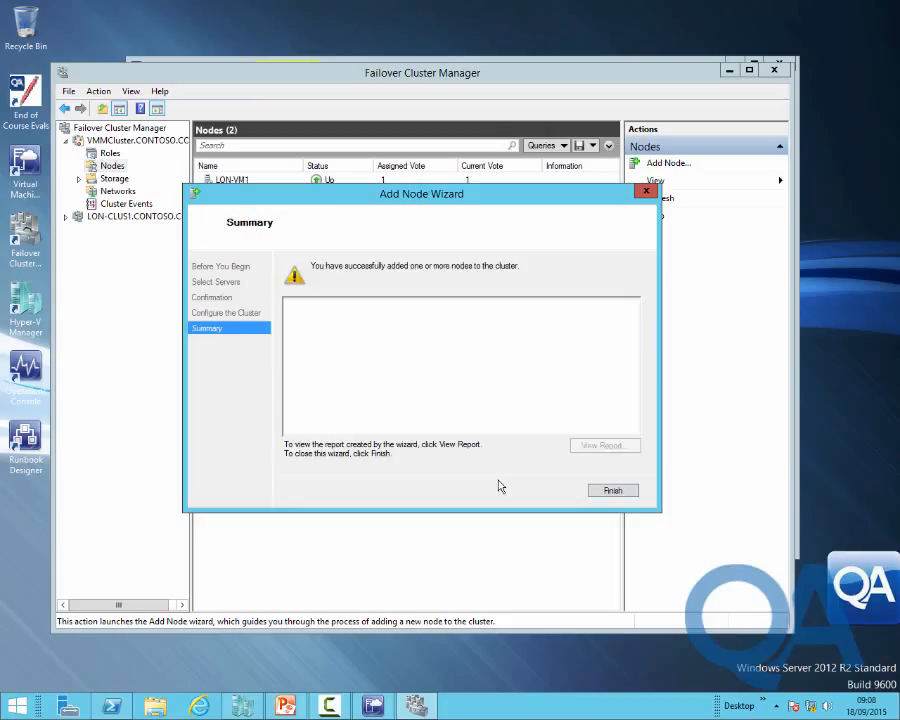
left_click(612, 491)
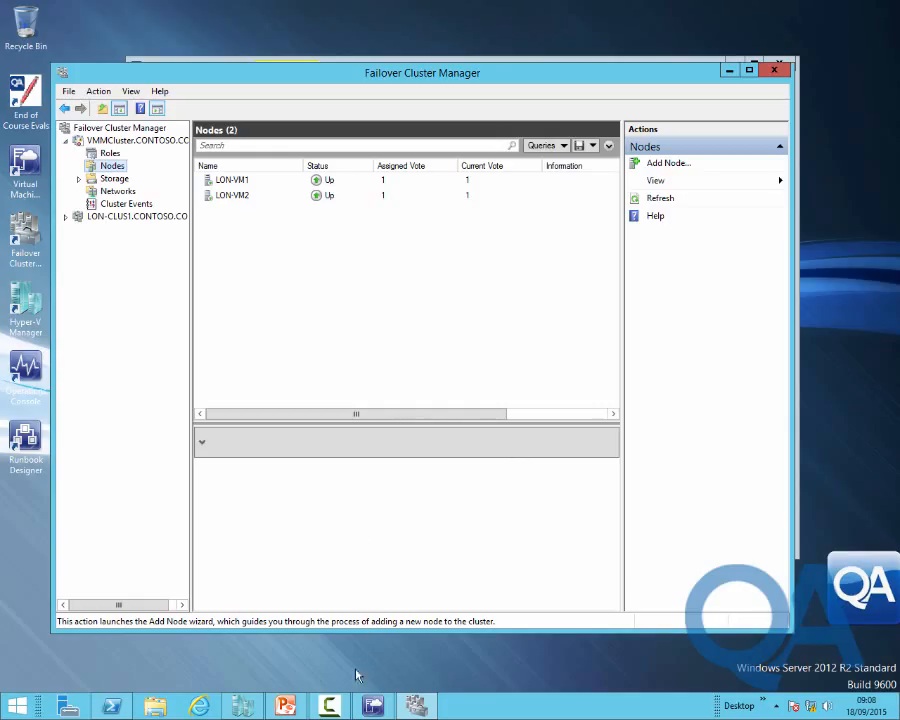
Open a console to LON-VM2 on lon-host1 from VMs and Services and send Ctrl-Alt-Del
left_click(370, 707)
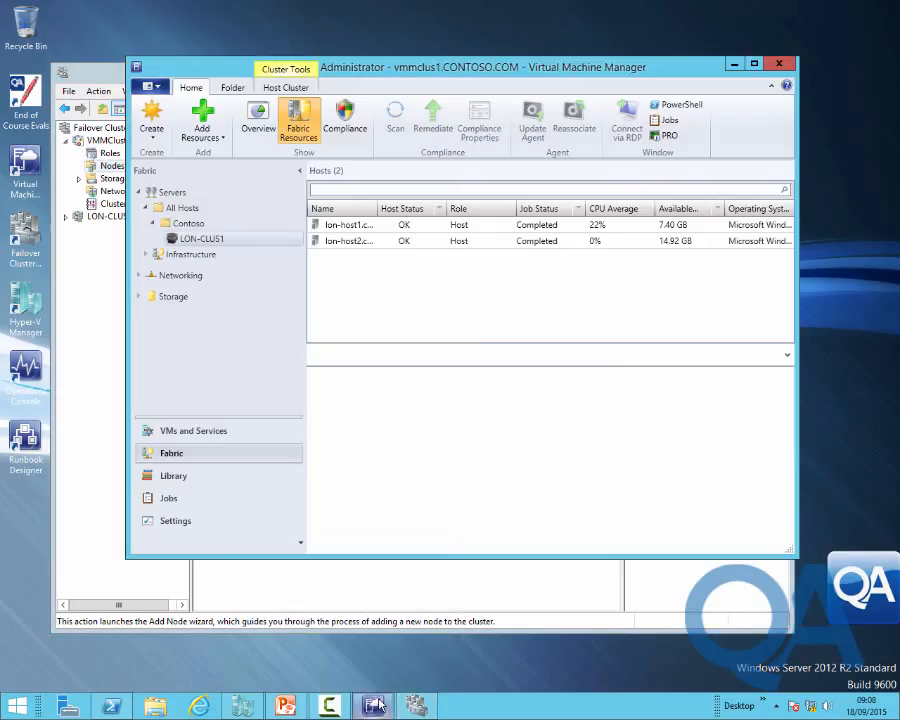
left_click(193, 431)
left_click(205, 325)
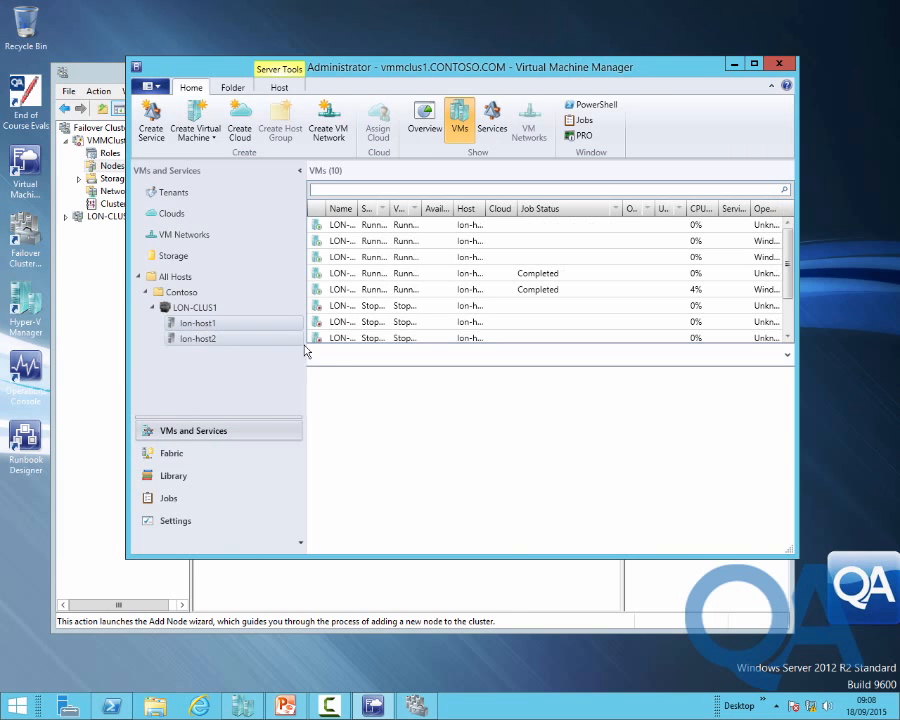
double_click(357, 209)
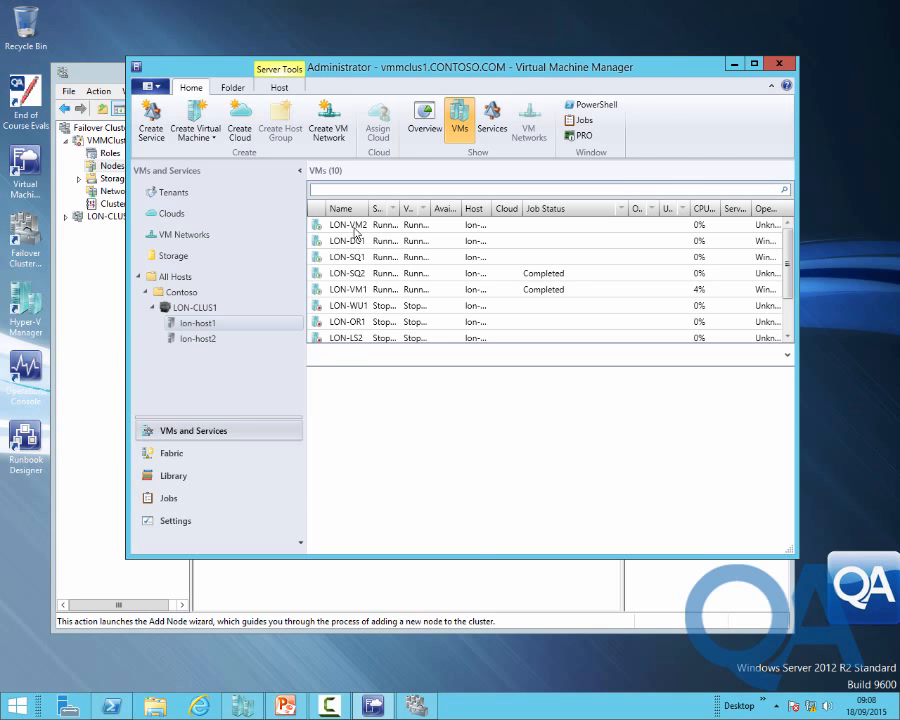
left_click(510, 225)
left_click(644, 128)
left_click(665, 154)
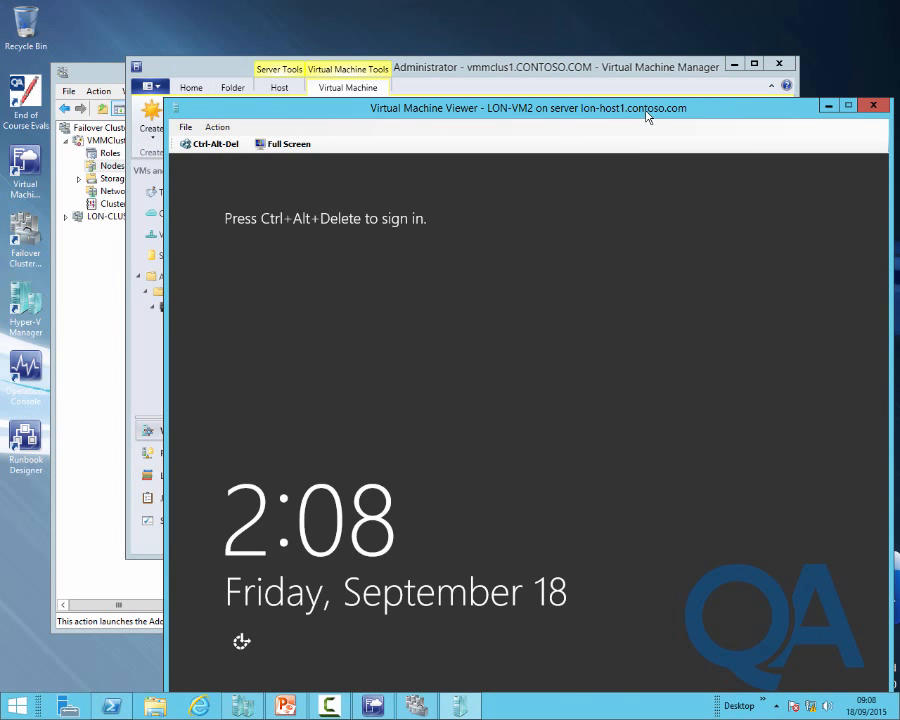
left_click_drag(648, 114, 587, 54)
left_click(134, 86)
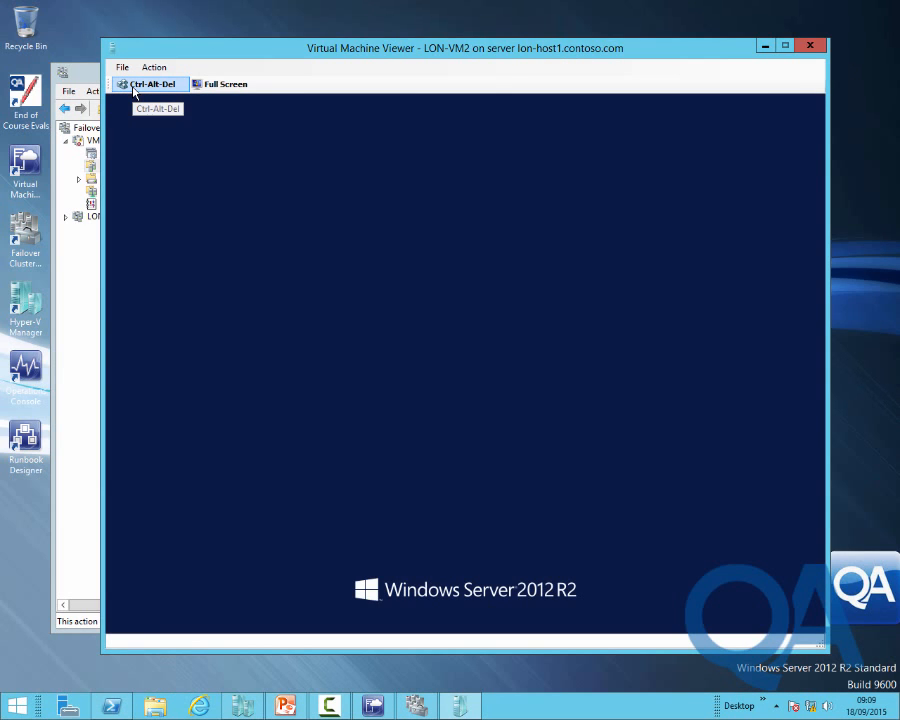
Sign in to LON-VM2 with the domain administrator password
type("Pa$$w0rd")
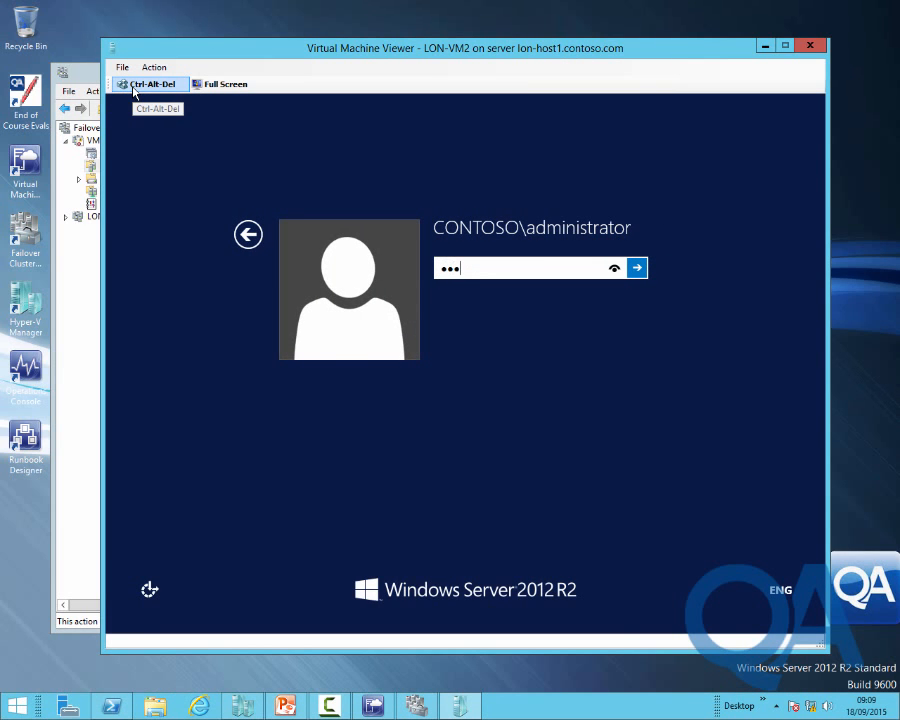
key("Return")
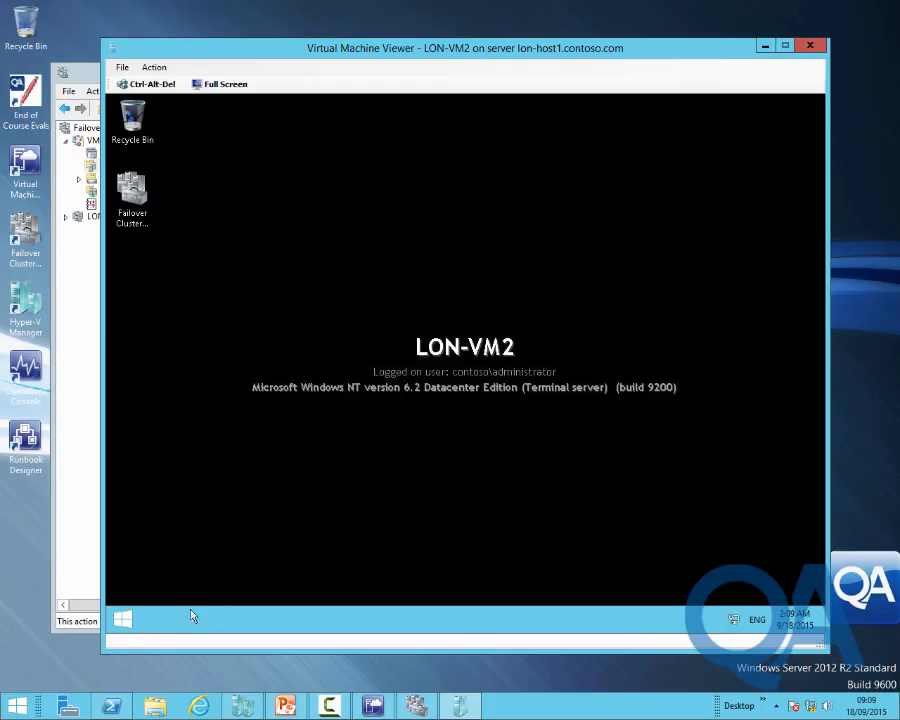
In File Explorer, browse to \\lon-dc1\Media\Virtual Machine Manager and launch setup
right_click(122, 626)
left_click(163, 548)
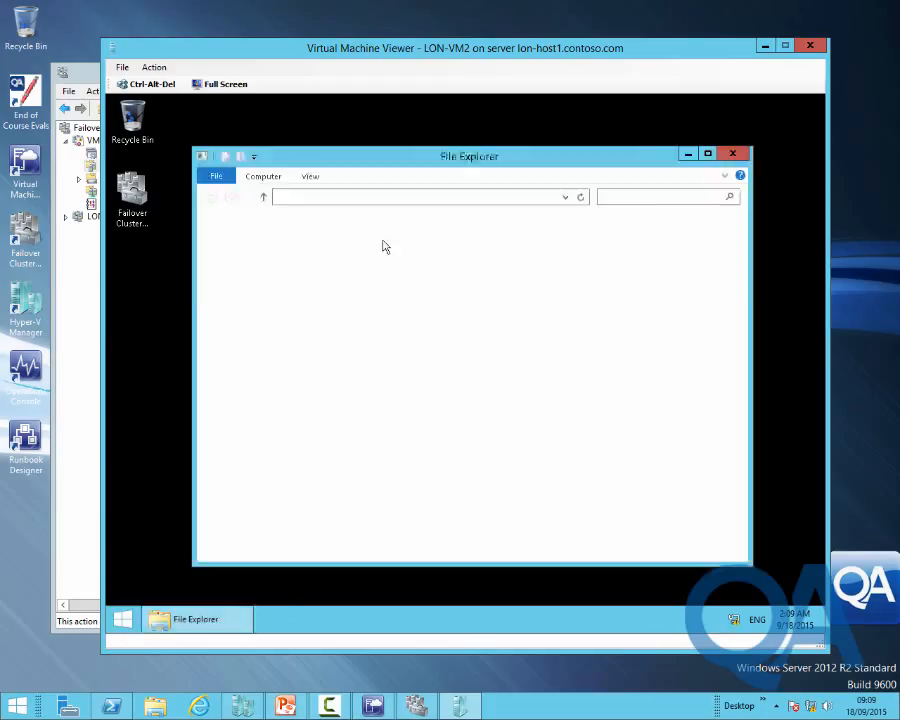
left_click(409, 199)
type("\\\\")
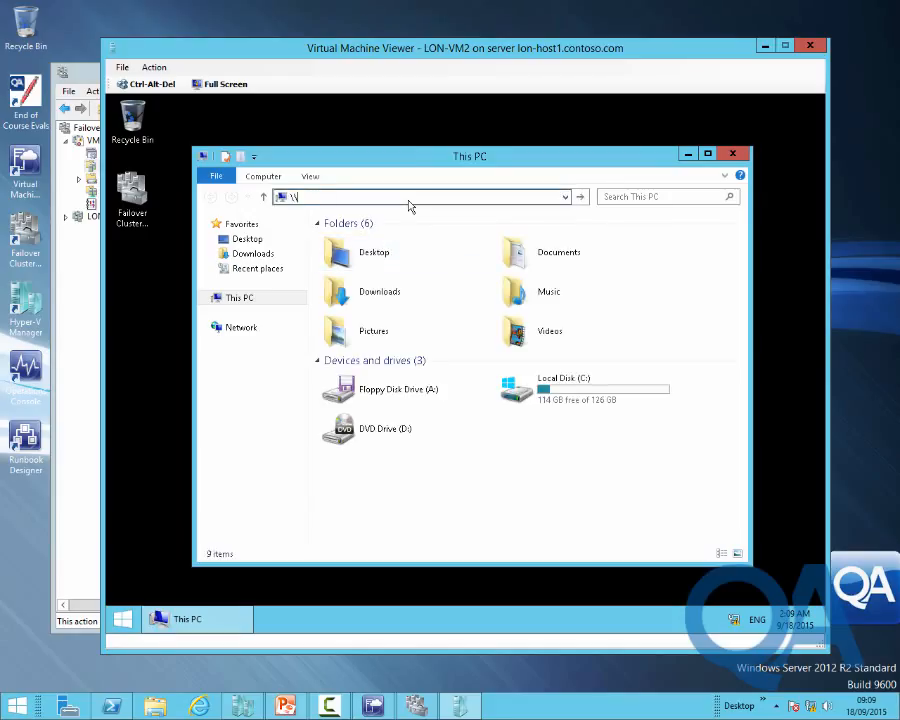
type("lon-dc1\\")
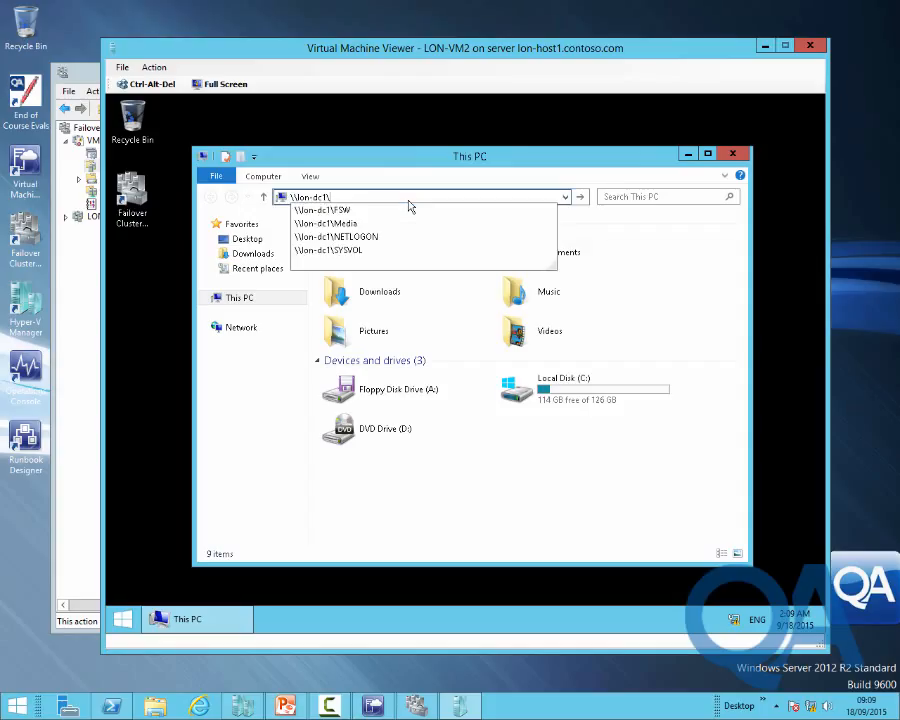
key("Down")
key("Down")
type("\\")
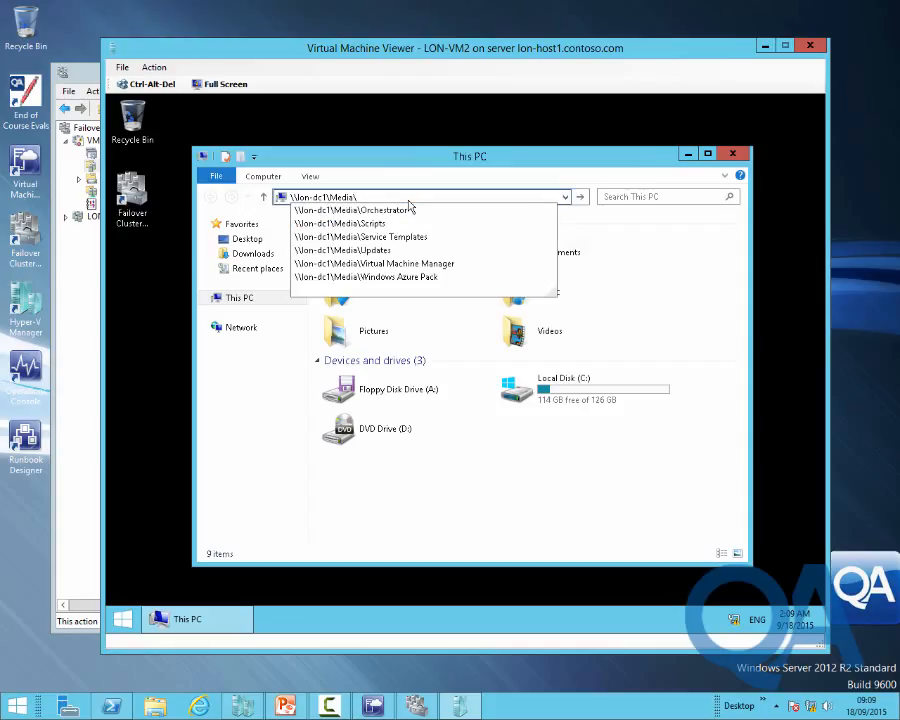
key("Down")
key("Down")
key("Down")
key("Down")
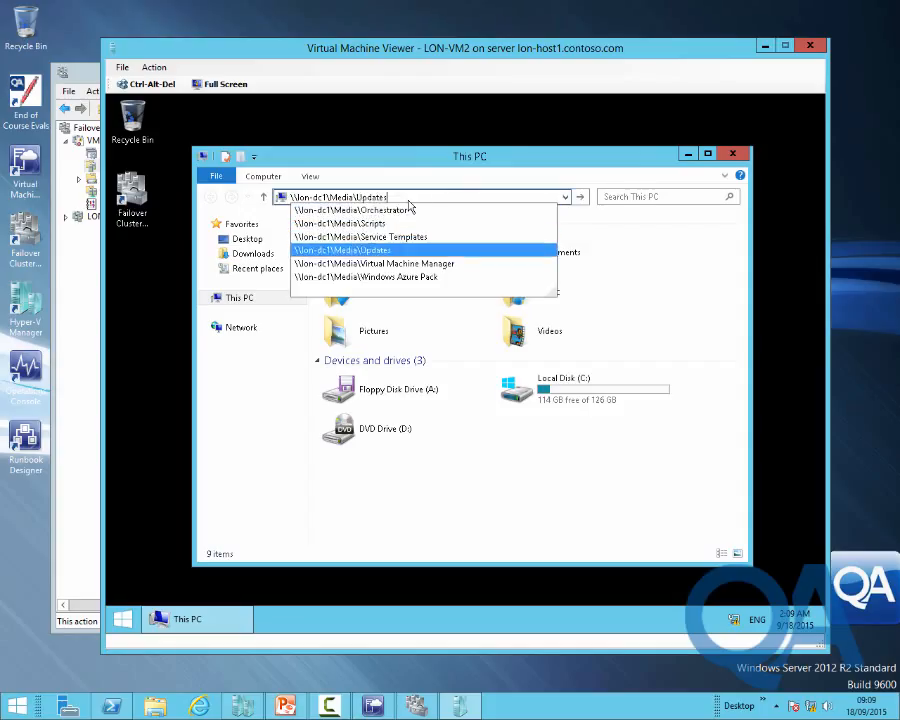
key("Down")
key("Return")
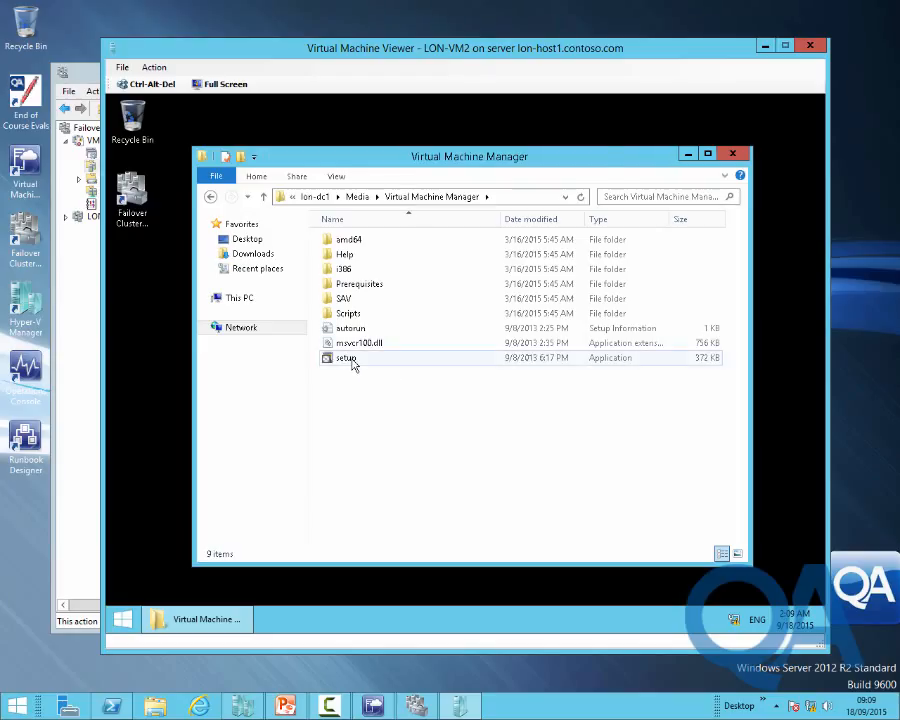
left_click(352, 362)
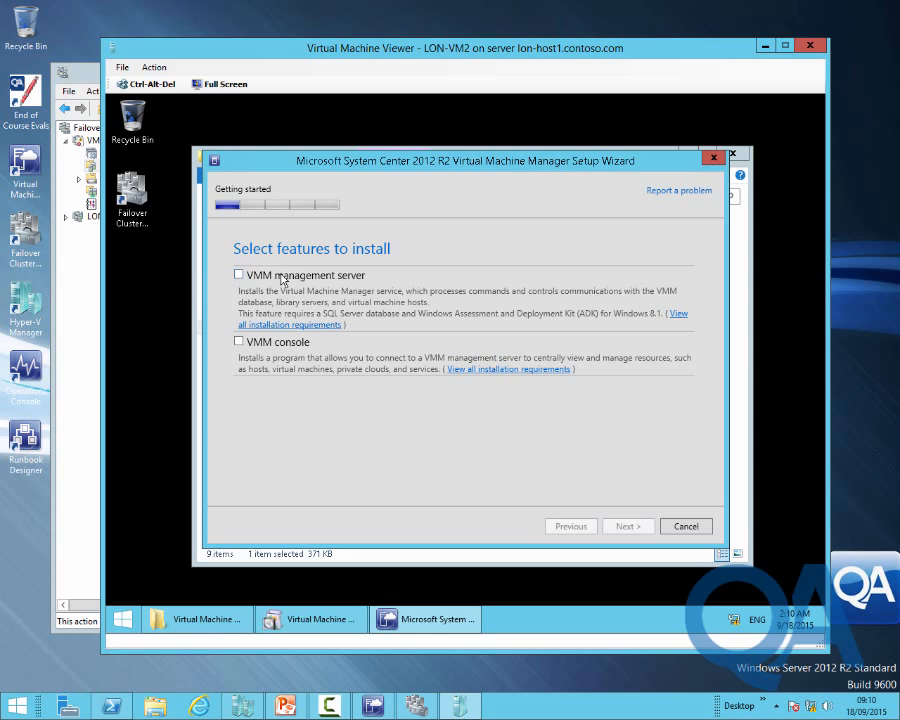
Select VMM management server, agree to join the highly available installation, and accept registration details
left_click(281, 279)
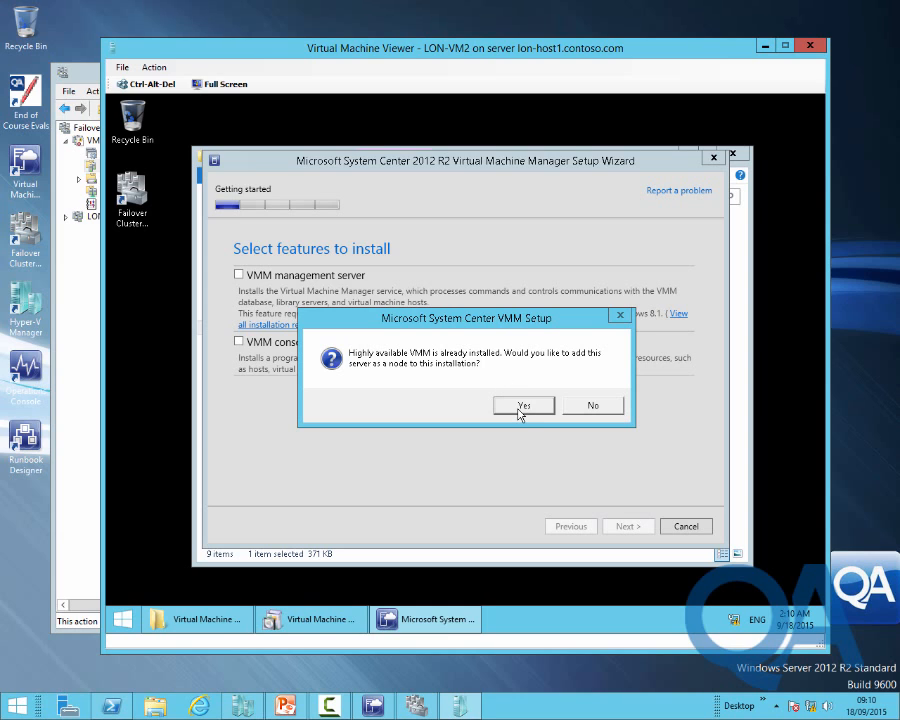
left_click(520, 406)
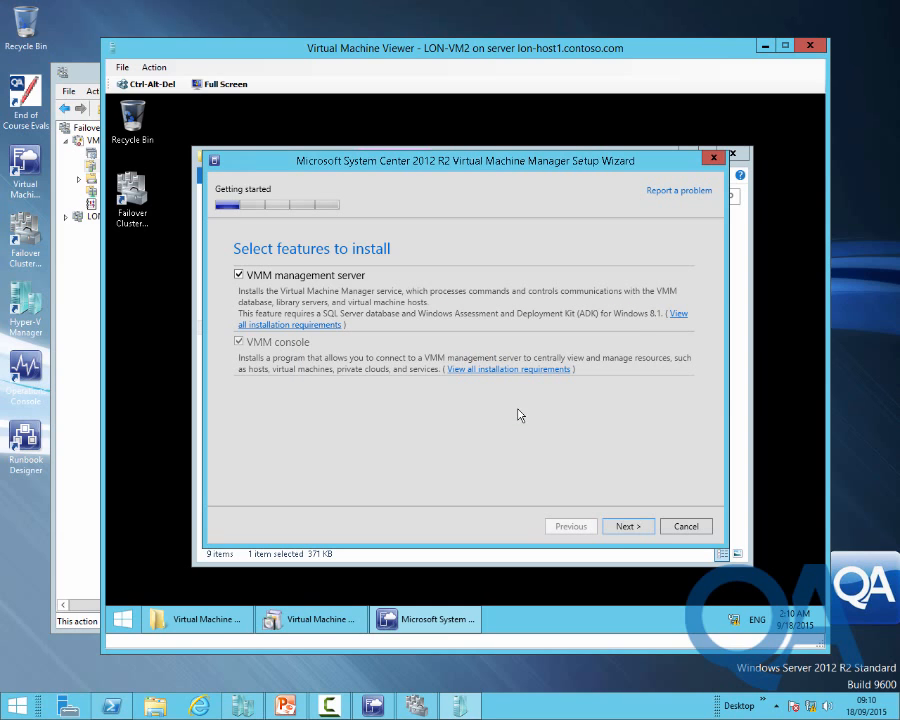
left_click(629, 528)
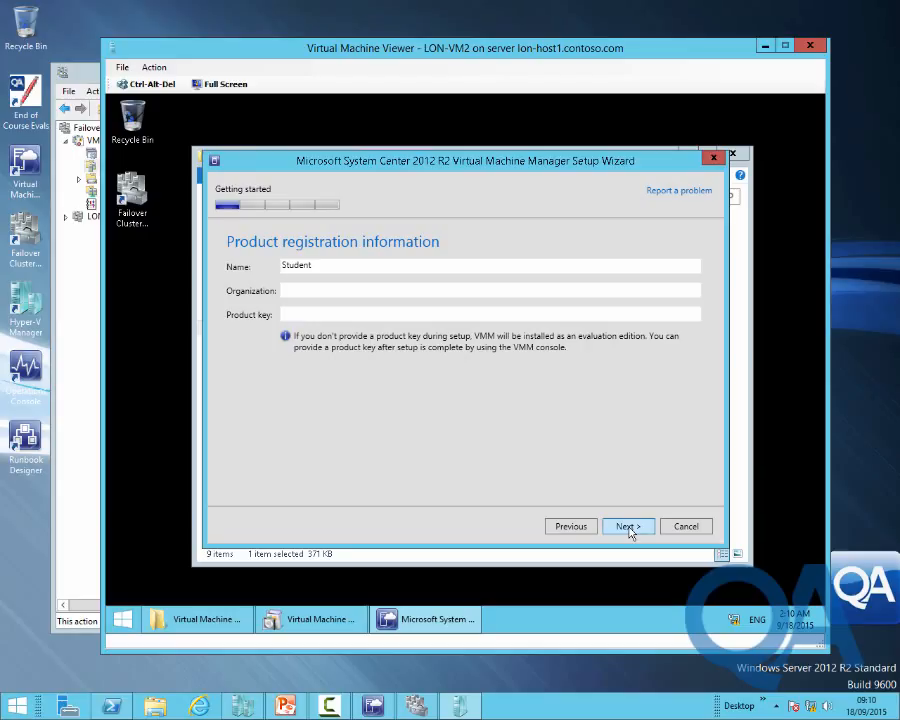
left_click(628, 527)
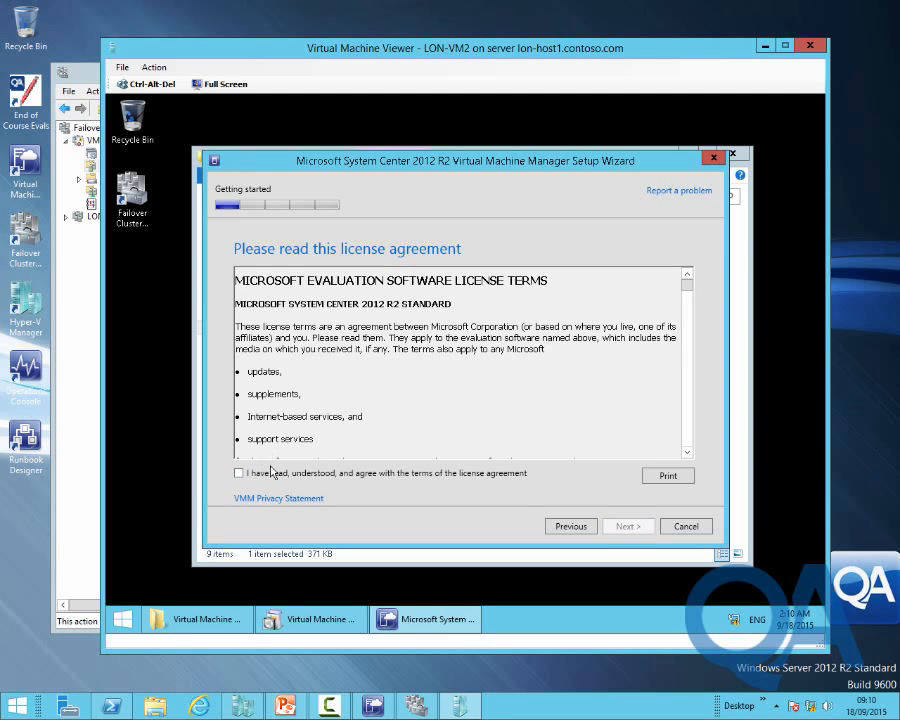
Accept the licence, decline CEIP, turn Microsoft Update off, and keep the default install location
left_click(298, 474)
left_click(627, 530)
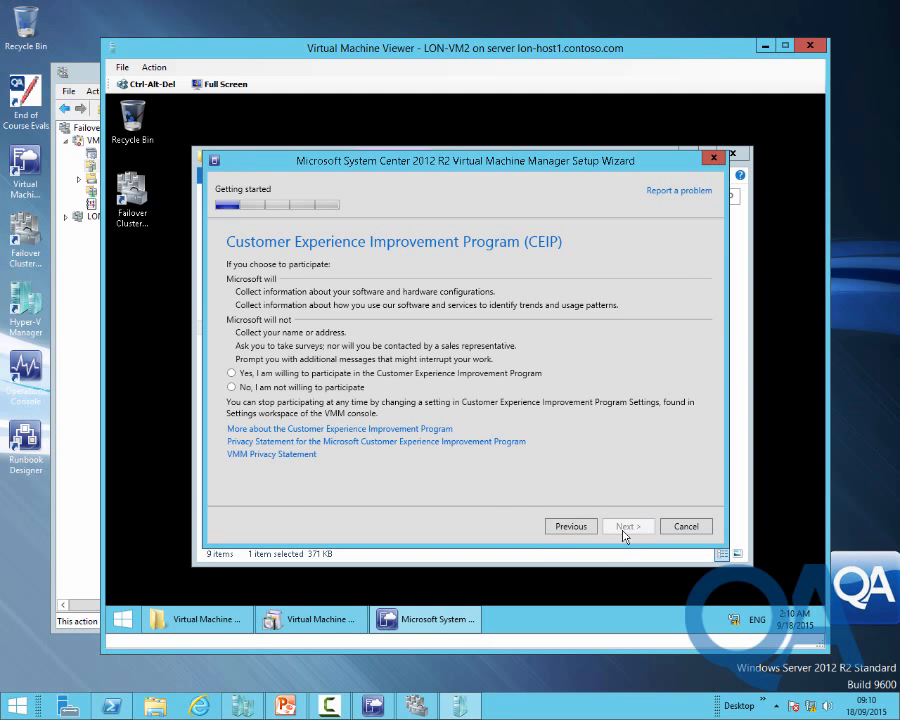
left_click(350, 387)
left_click(628, 527)
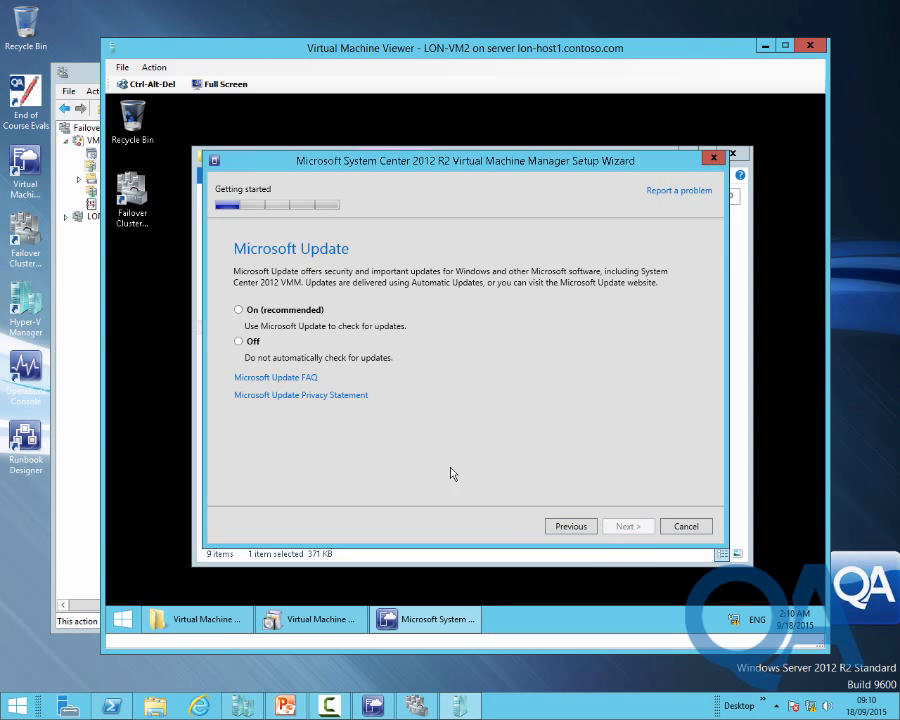
left_click(251, 342)
left_click(629, 528)
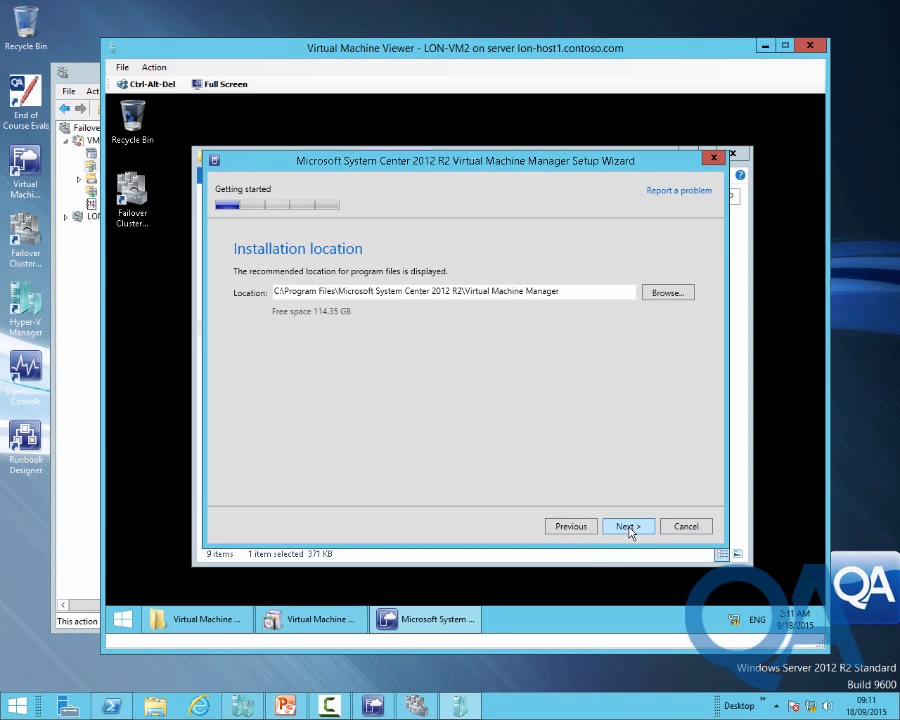
left_click(628, 527)
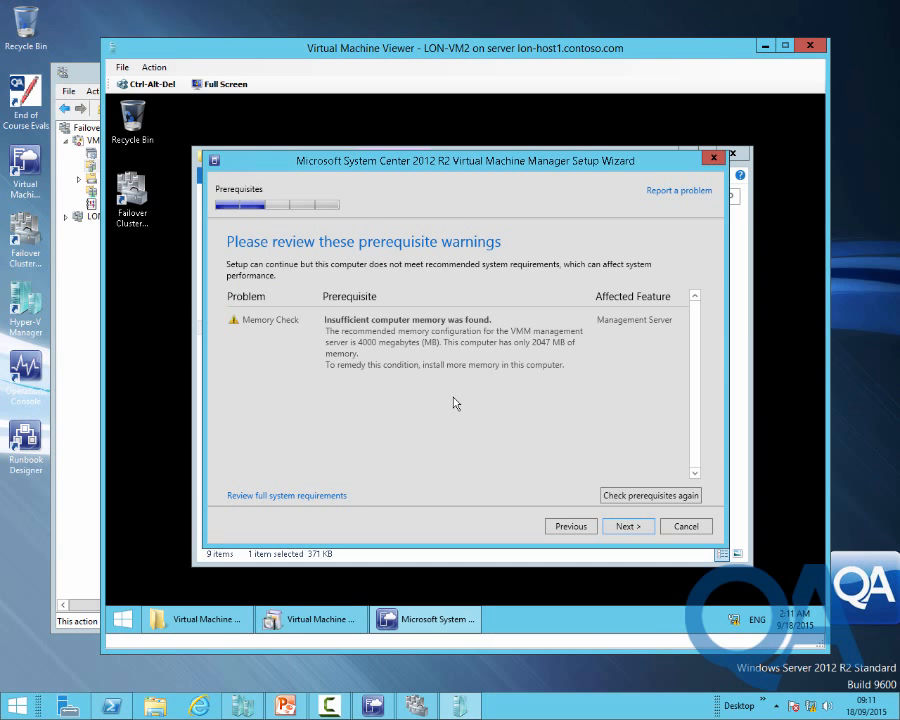
Keep the existing VirtualManagerDB settings, enter the vmm_service account password, and accept default port 8100 and library settings
left_click(636, 533)
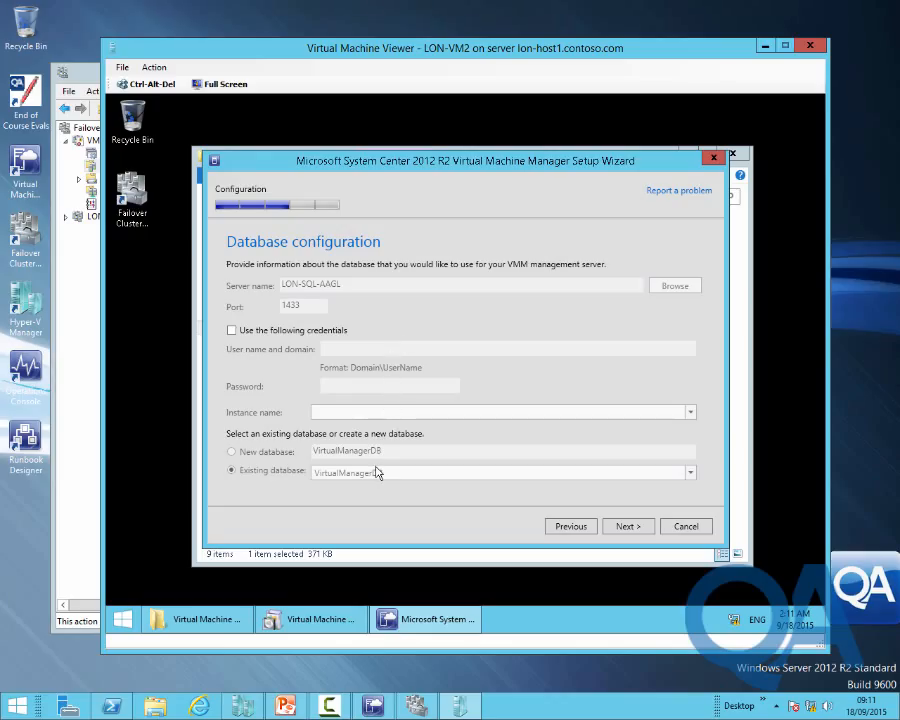
left_click(628, 527)
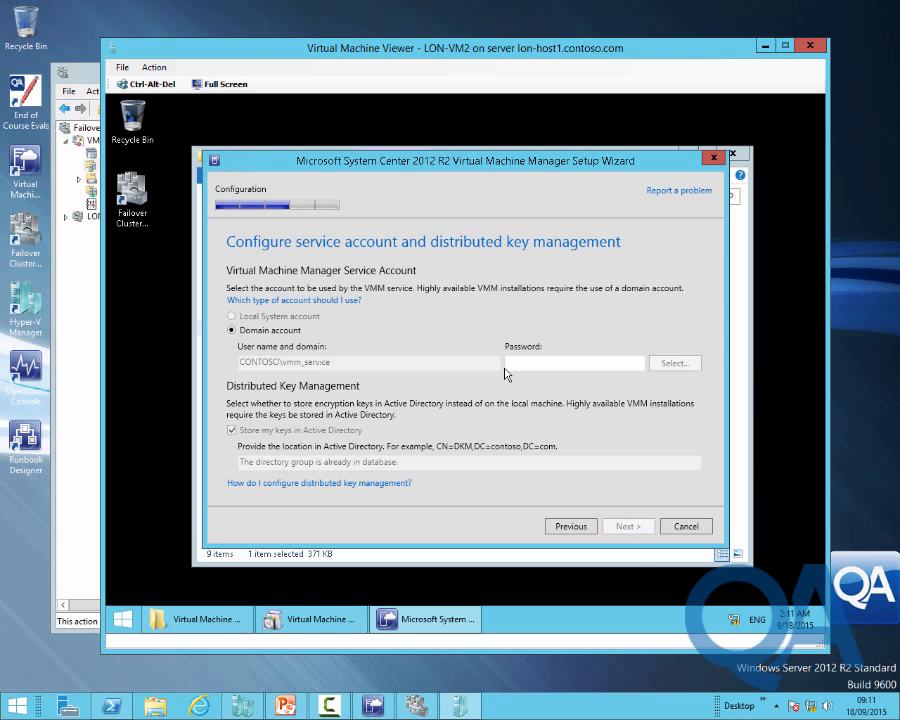
type("Pa")
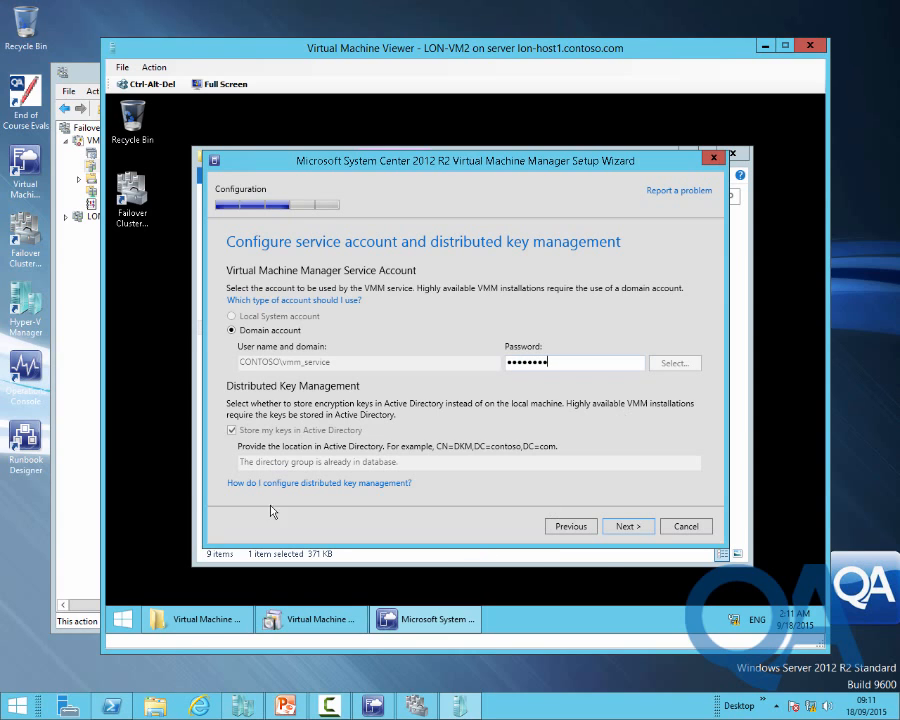
left_click(628, 528)
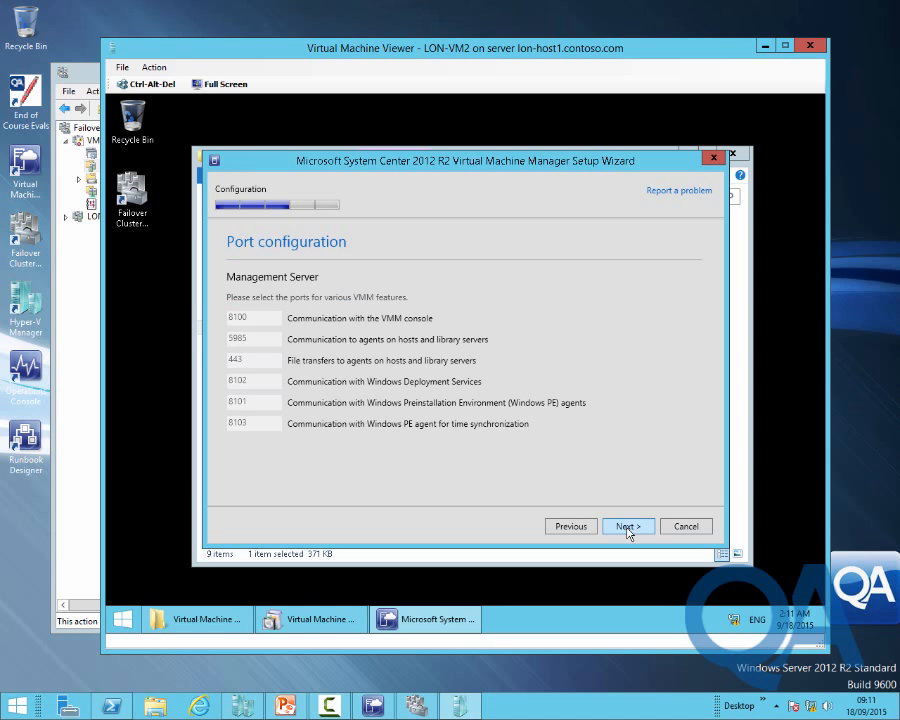
left_click(628, 528)
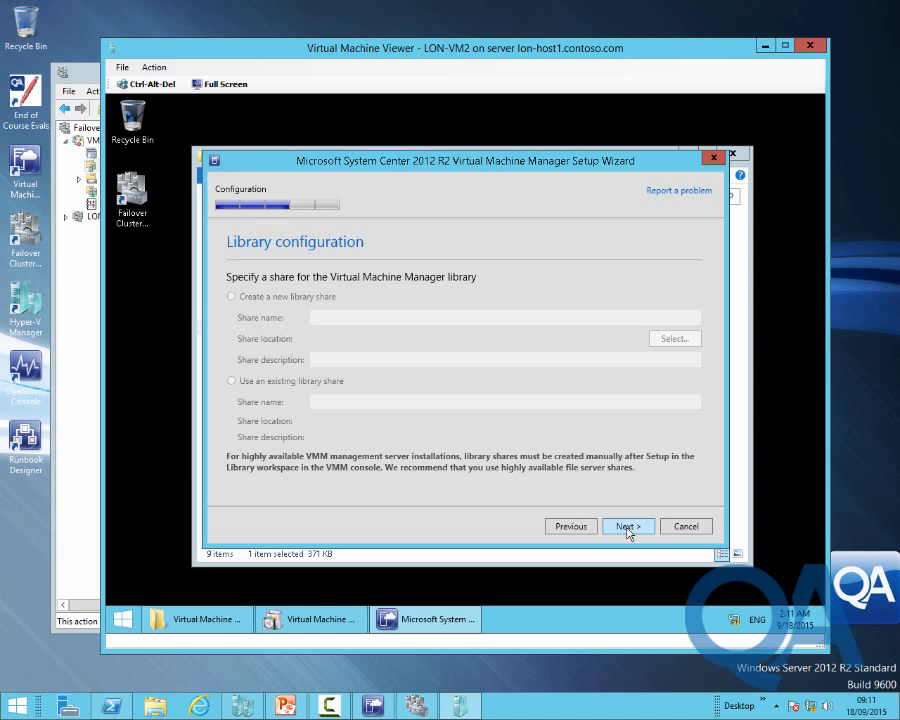
left_click(628, 528)
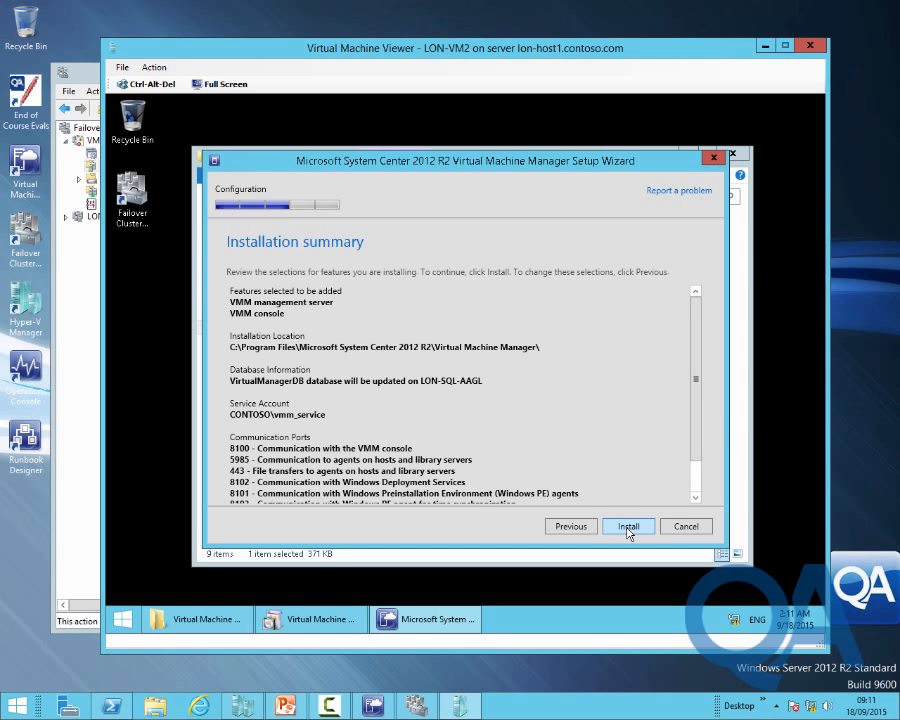
Install the VMM server and console, untick update checks and console launch, and close the setup windows
left_click(628, 528)
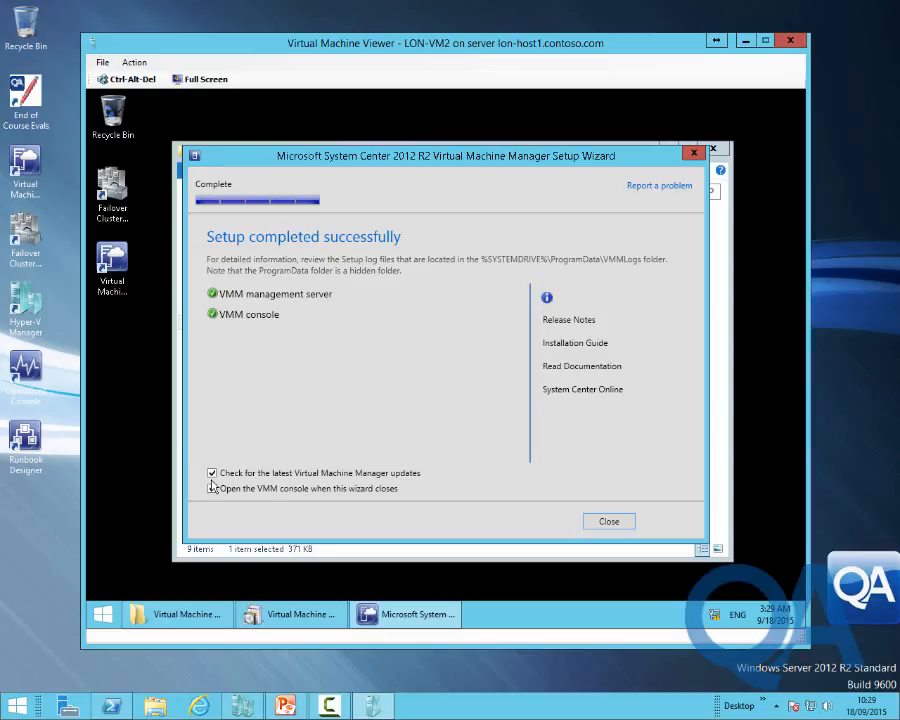
left_click(213, 474)
left_click(213, 489)
left_click(605, 521)
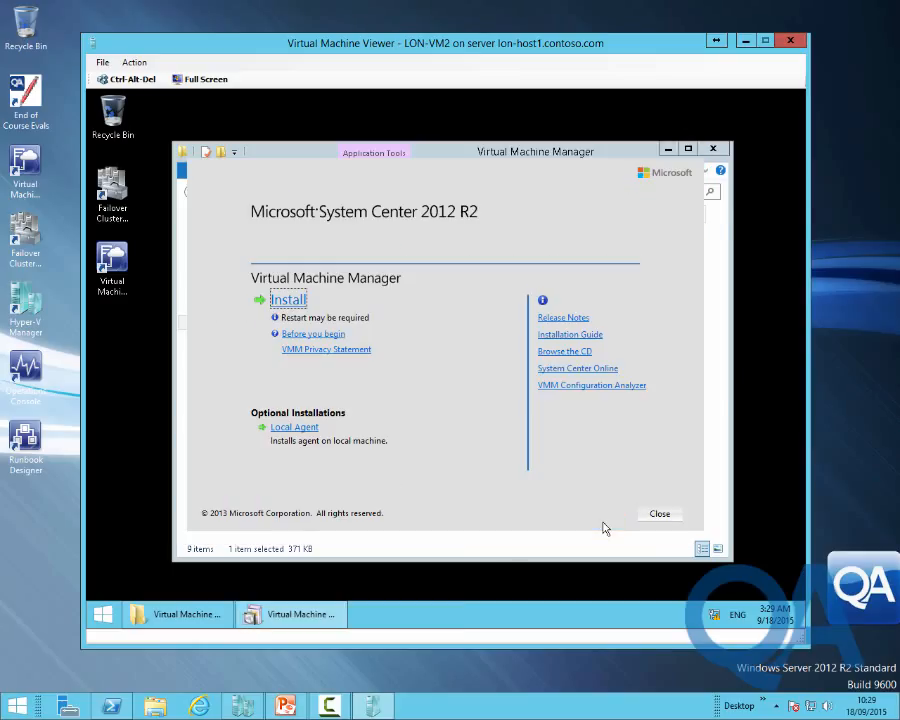
left_click(659, 515)
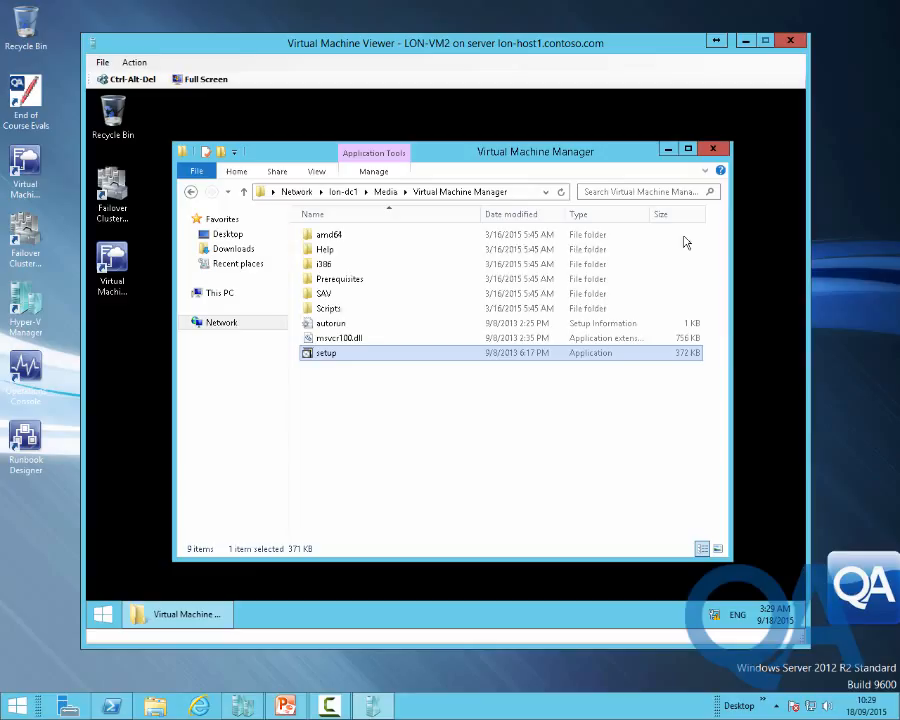
left_click(713, 149)
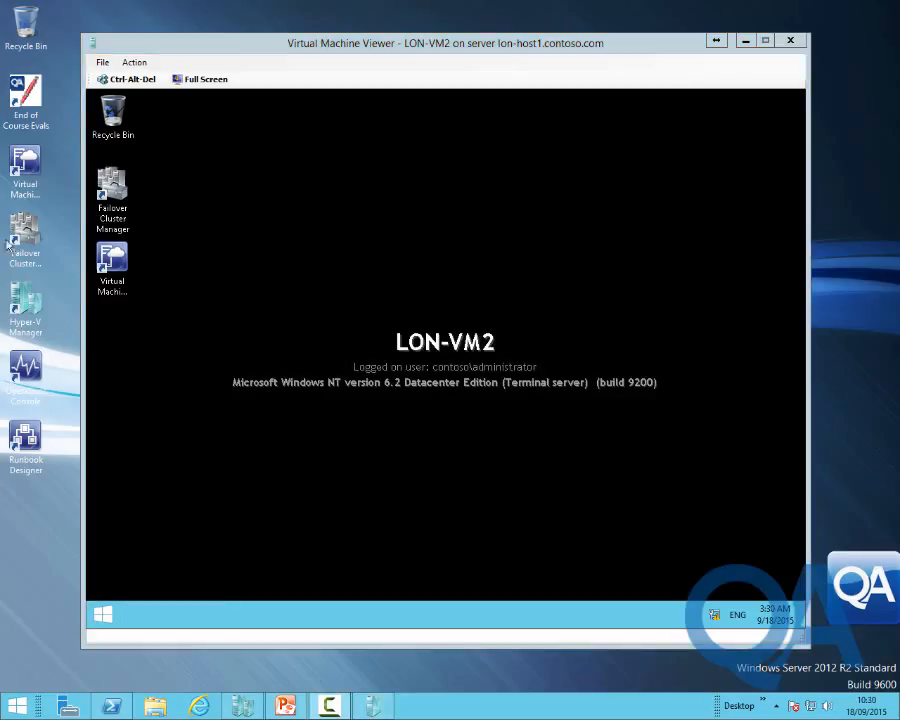
Connect the VMM console to vmmclus1:8100, minimize the LON-VM2 viewer, and start Failover Cluster Manager
double_click(25, 170)
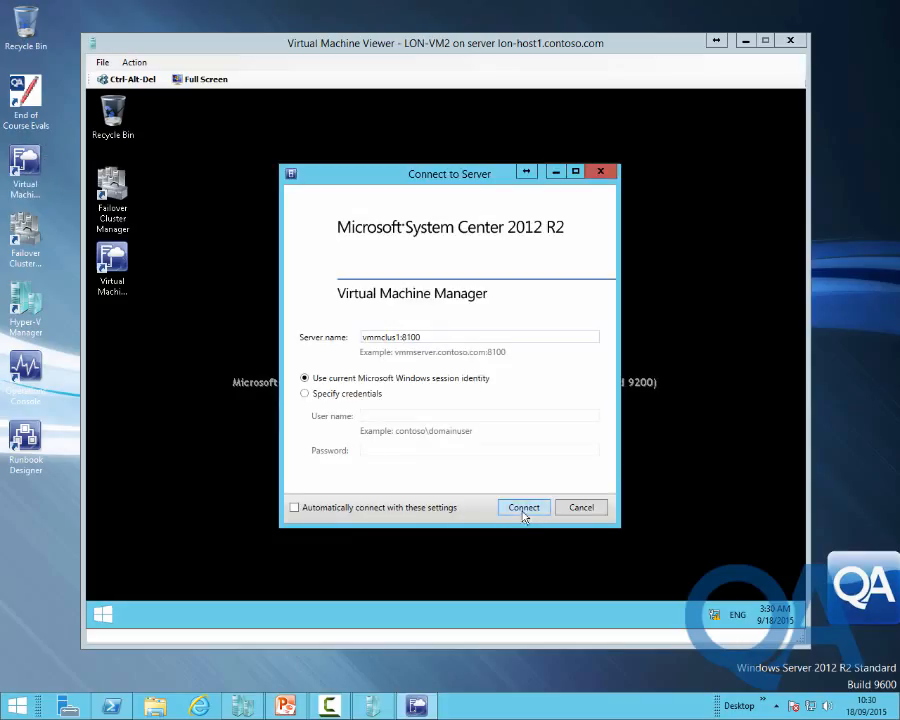
left_click(523, 508)
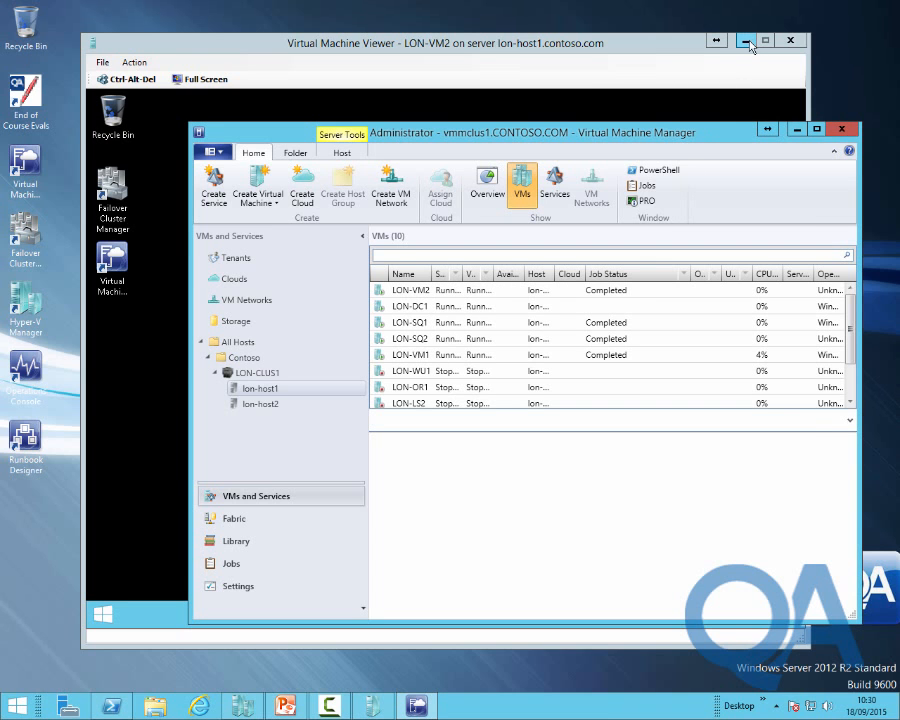
left_click(747, 42)
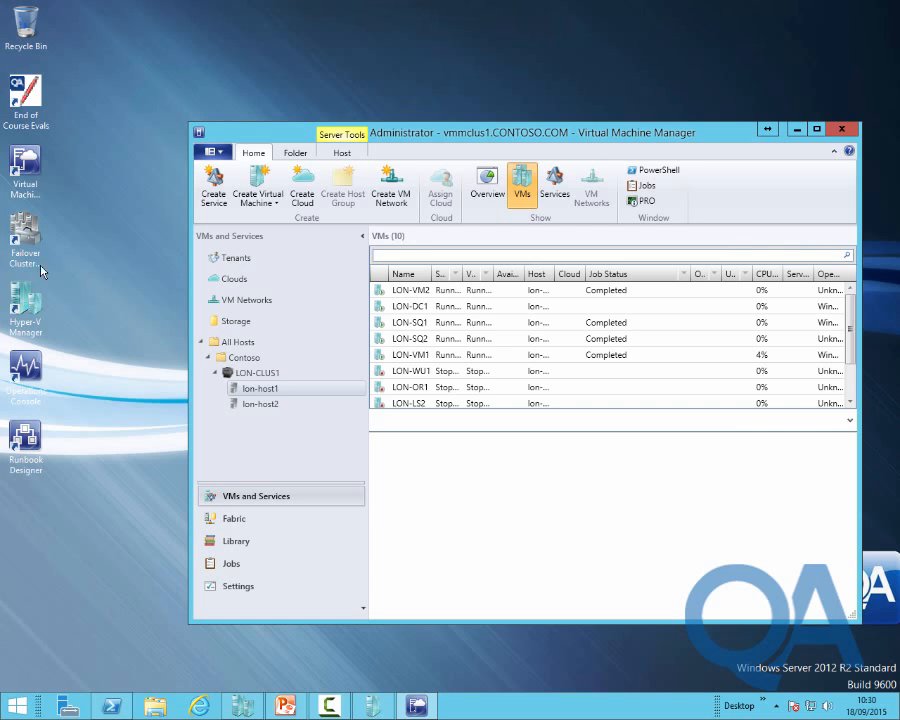
left_click(20, 243)
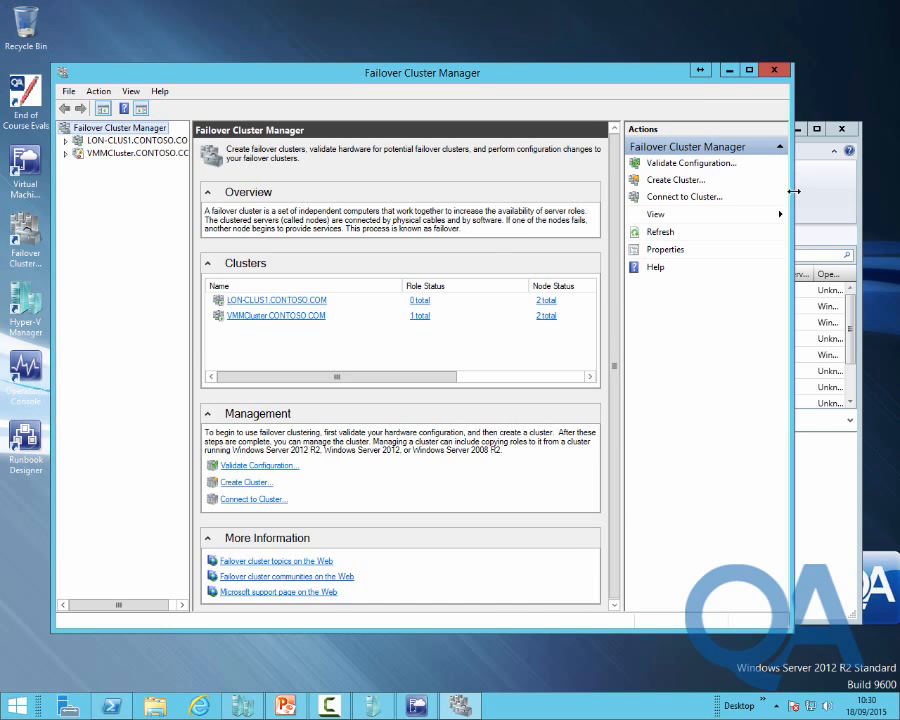
Narrow the window and review VMMCluster's roles and its two nodes
left_click_drag(797, 197, 713, 197)
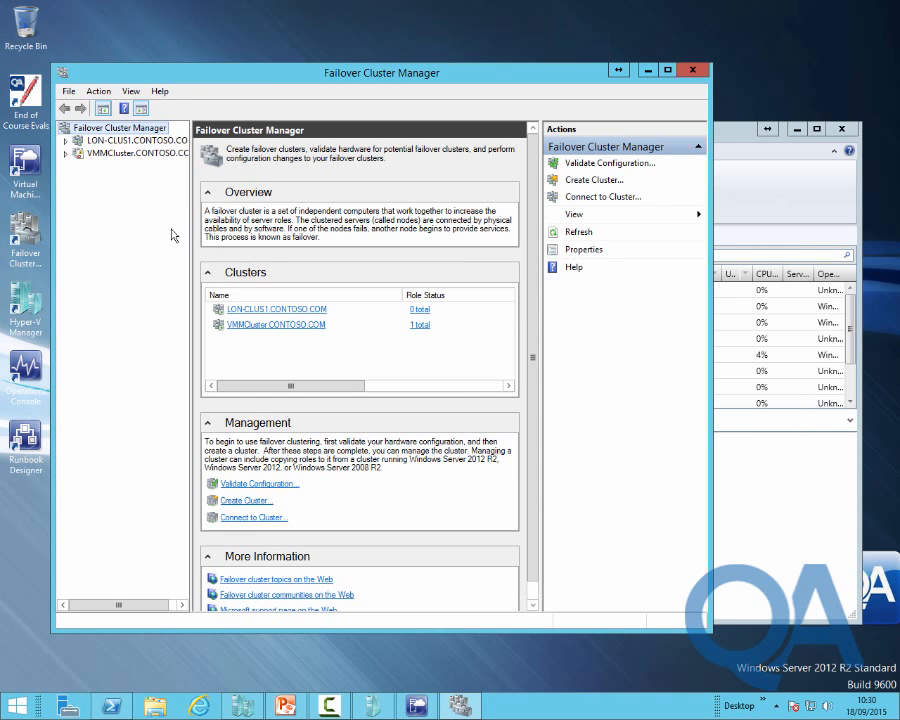
left_click(121, 156)
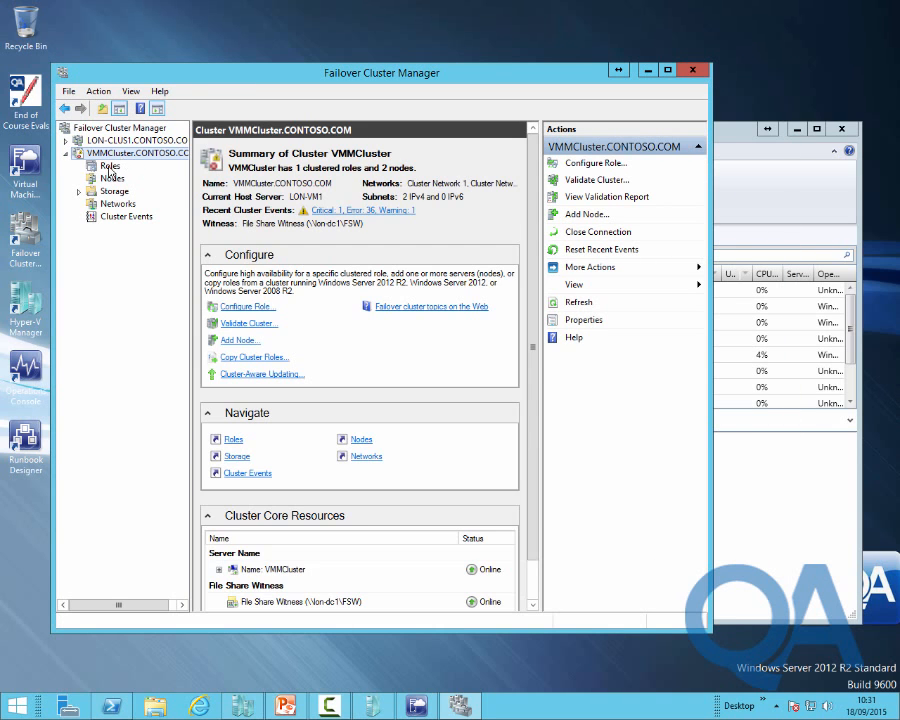
left_click(109, 166)
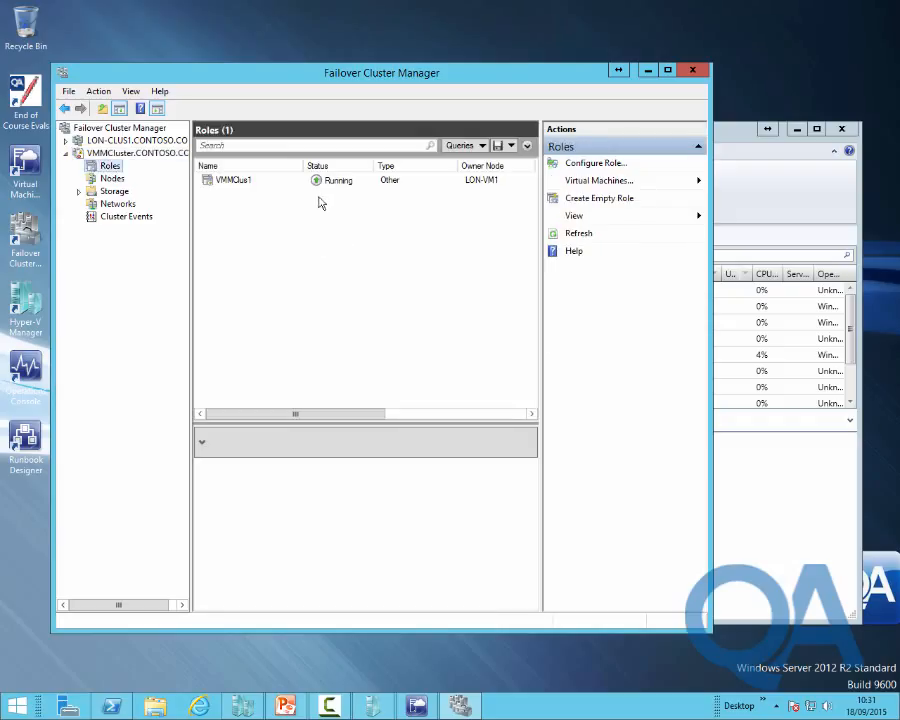
left_click(111, 178)
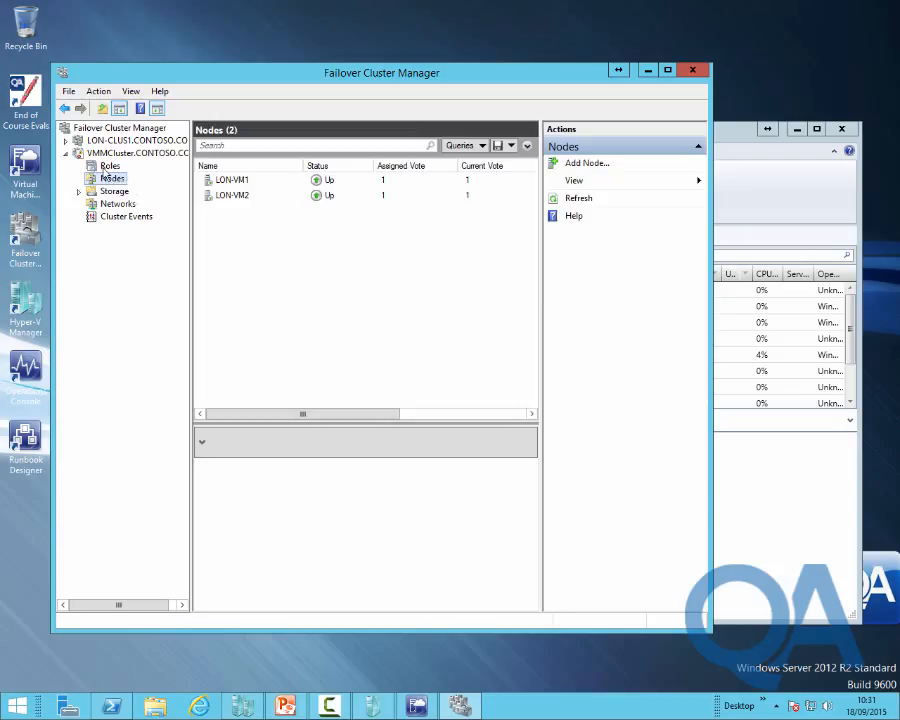
left_click(109, 166)
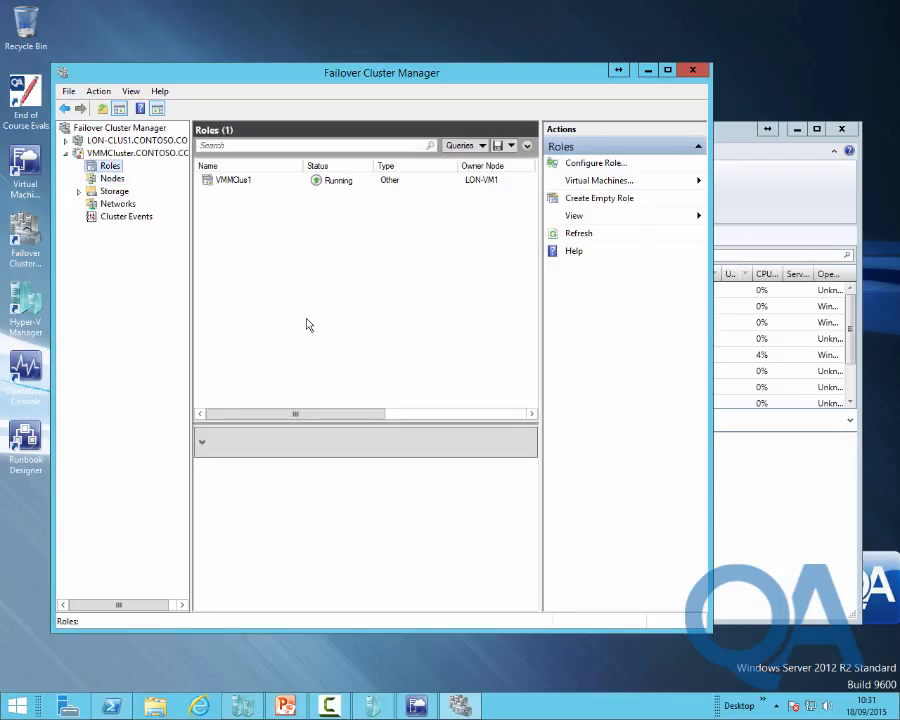
Choose Move > Select Node for the VMMClus1 role and pick LON-VM2 as destination
left_click(224, 182)
right_click(224, 182)
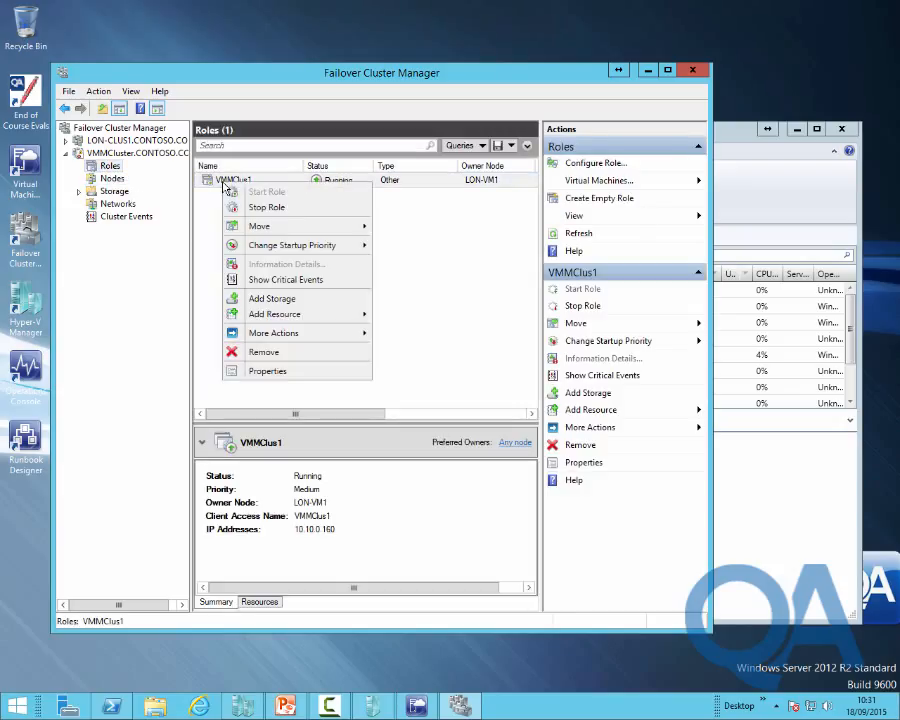
mouse_move(280, 230)
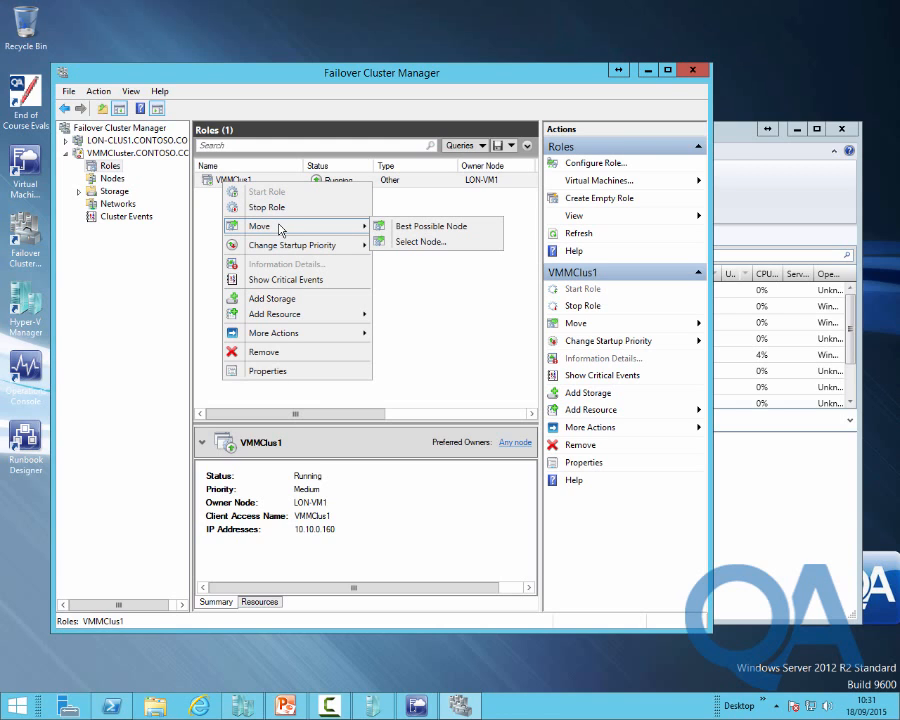
left_click(420, 242)
left_click(395, 302)
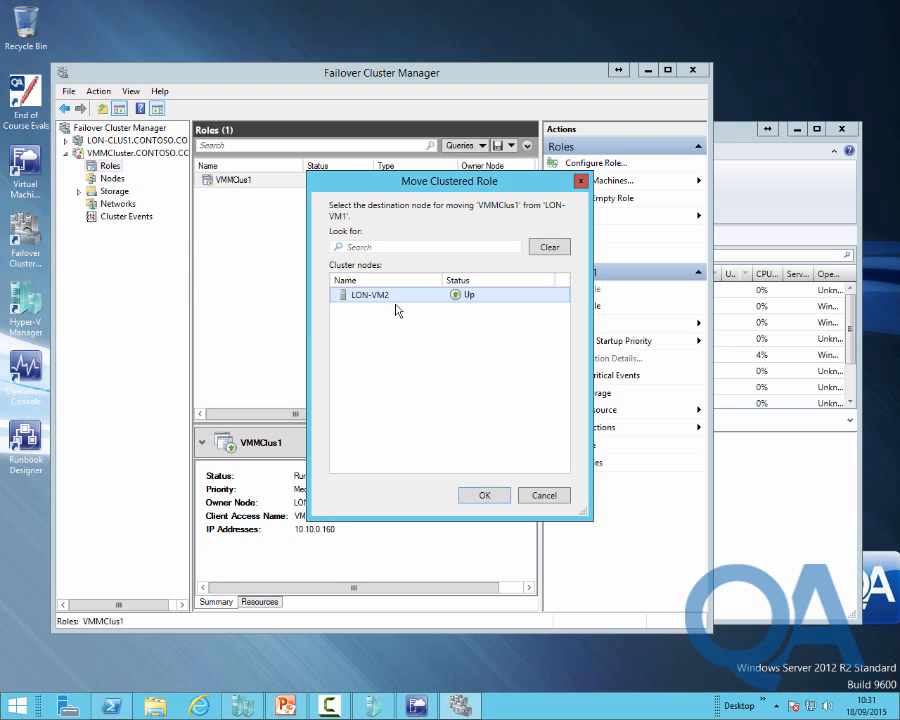
Confirm the VMMClus1 move to LON-VM2 and show the role's resources
left_click(481, 498)
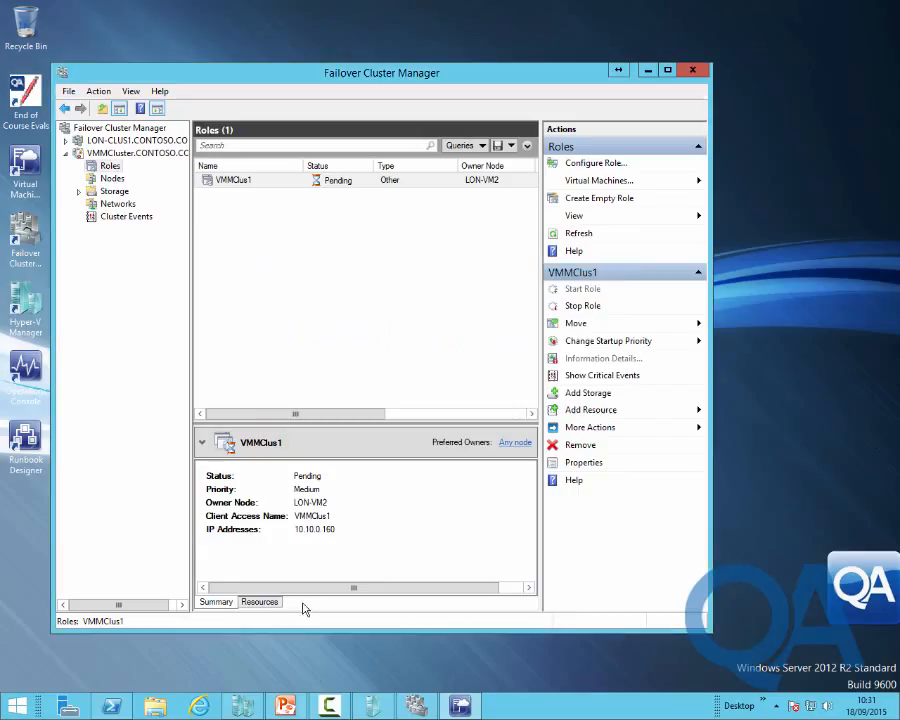
left_click(260, 603)
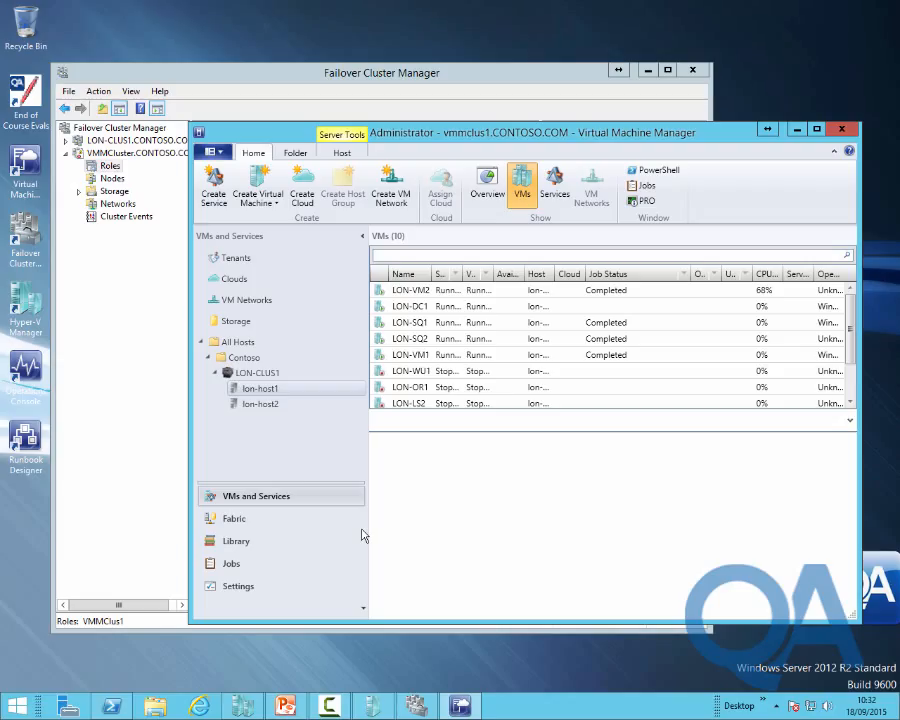
Move the VMMClus1 role back to LON-VM1 using Move > Select Node
left_click(430, 76)
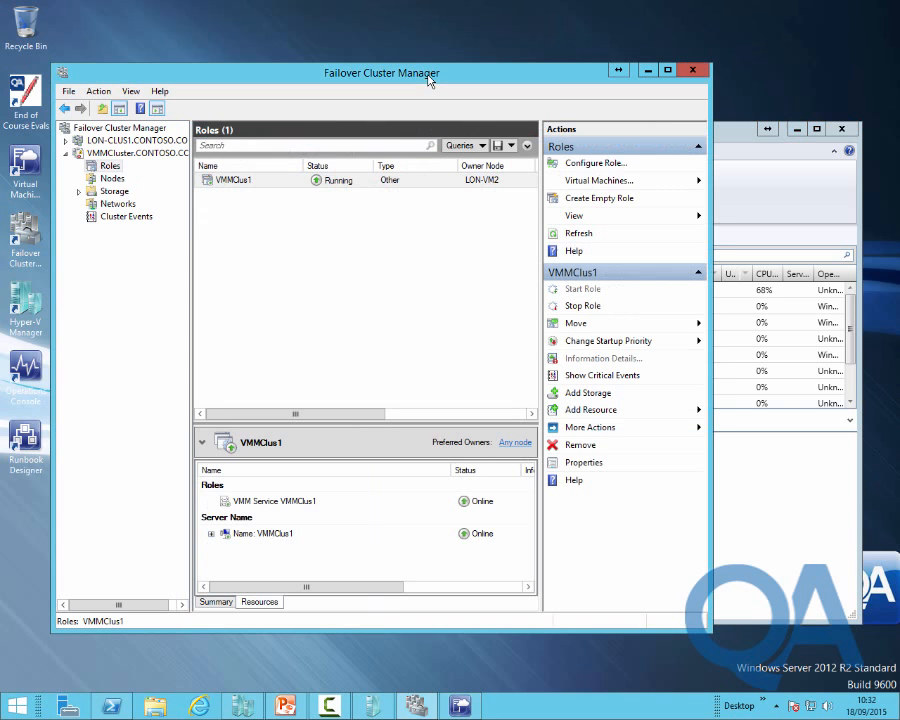
right_click(413, 184)
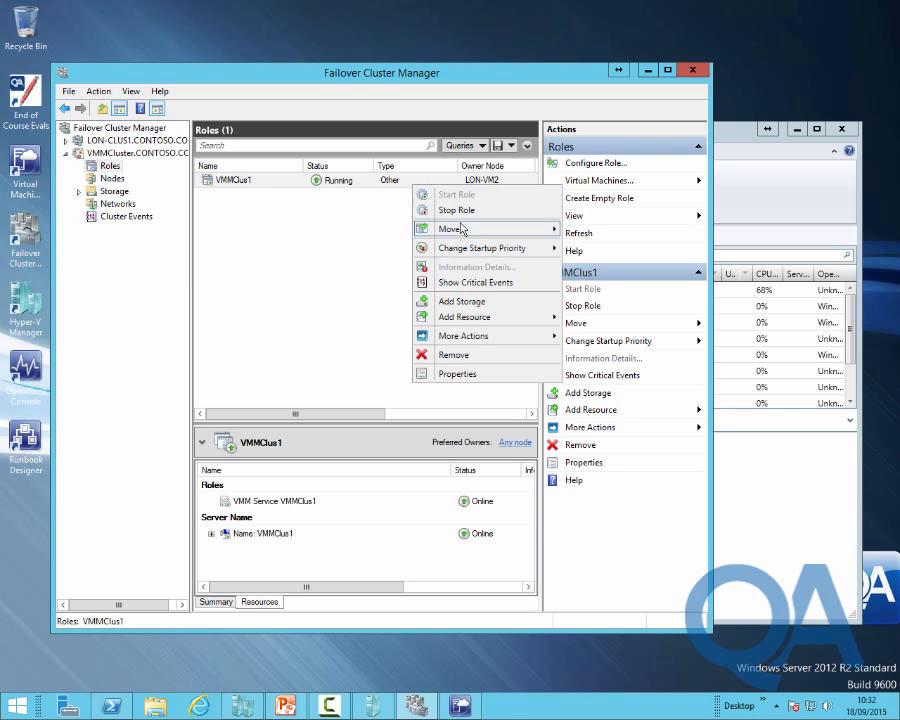
mouse_move(461, 234)
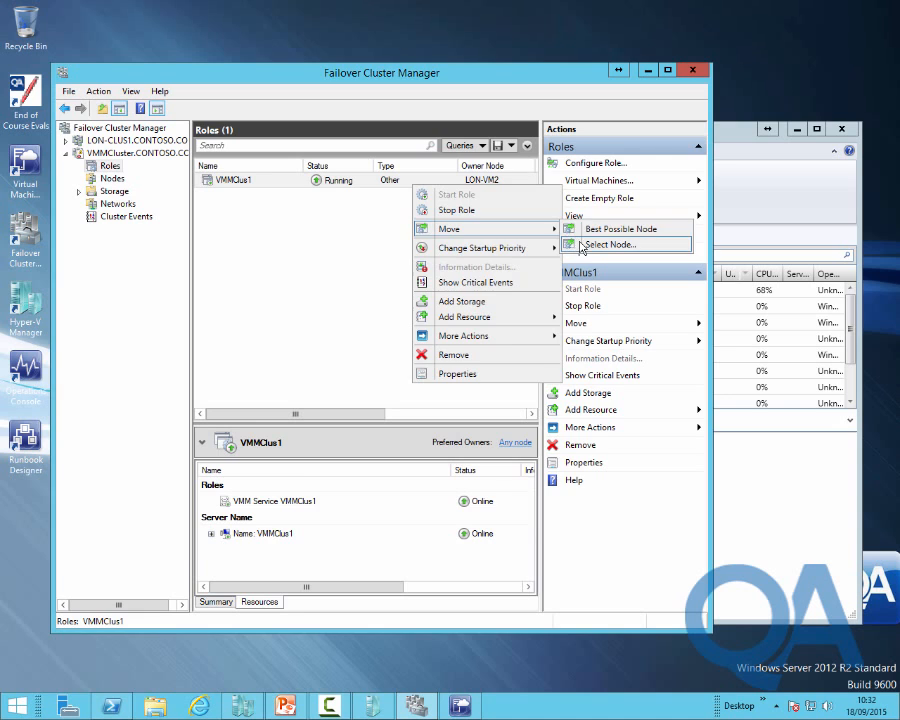
left_click(630, 244)
left_click(481, 495)
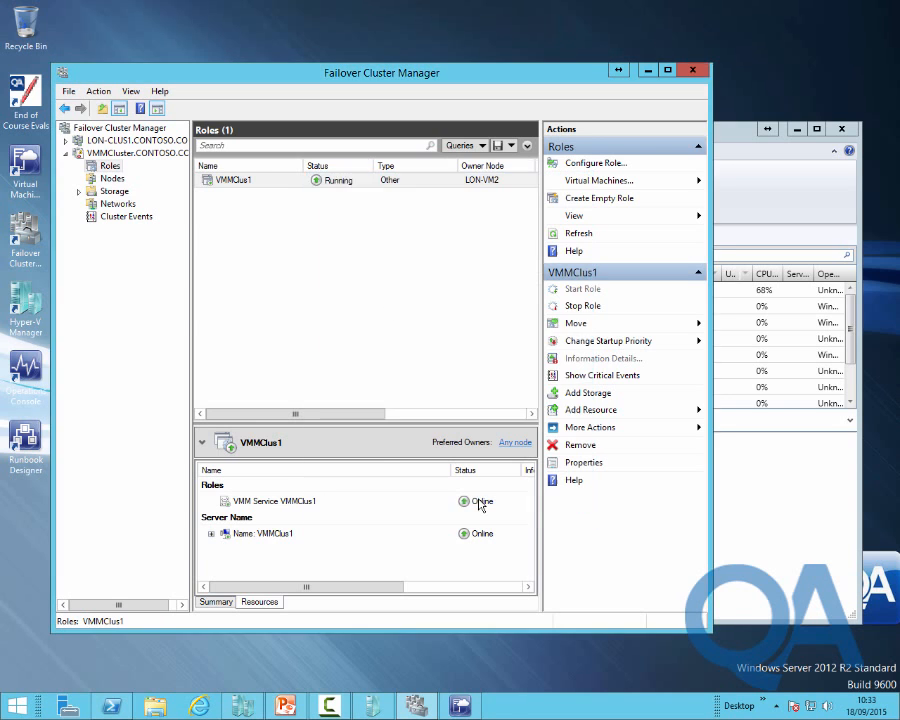